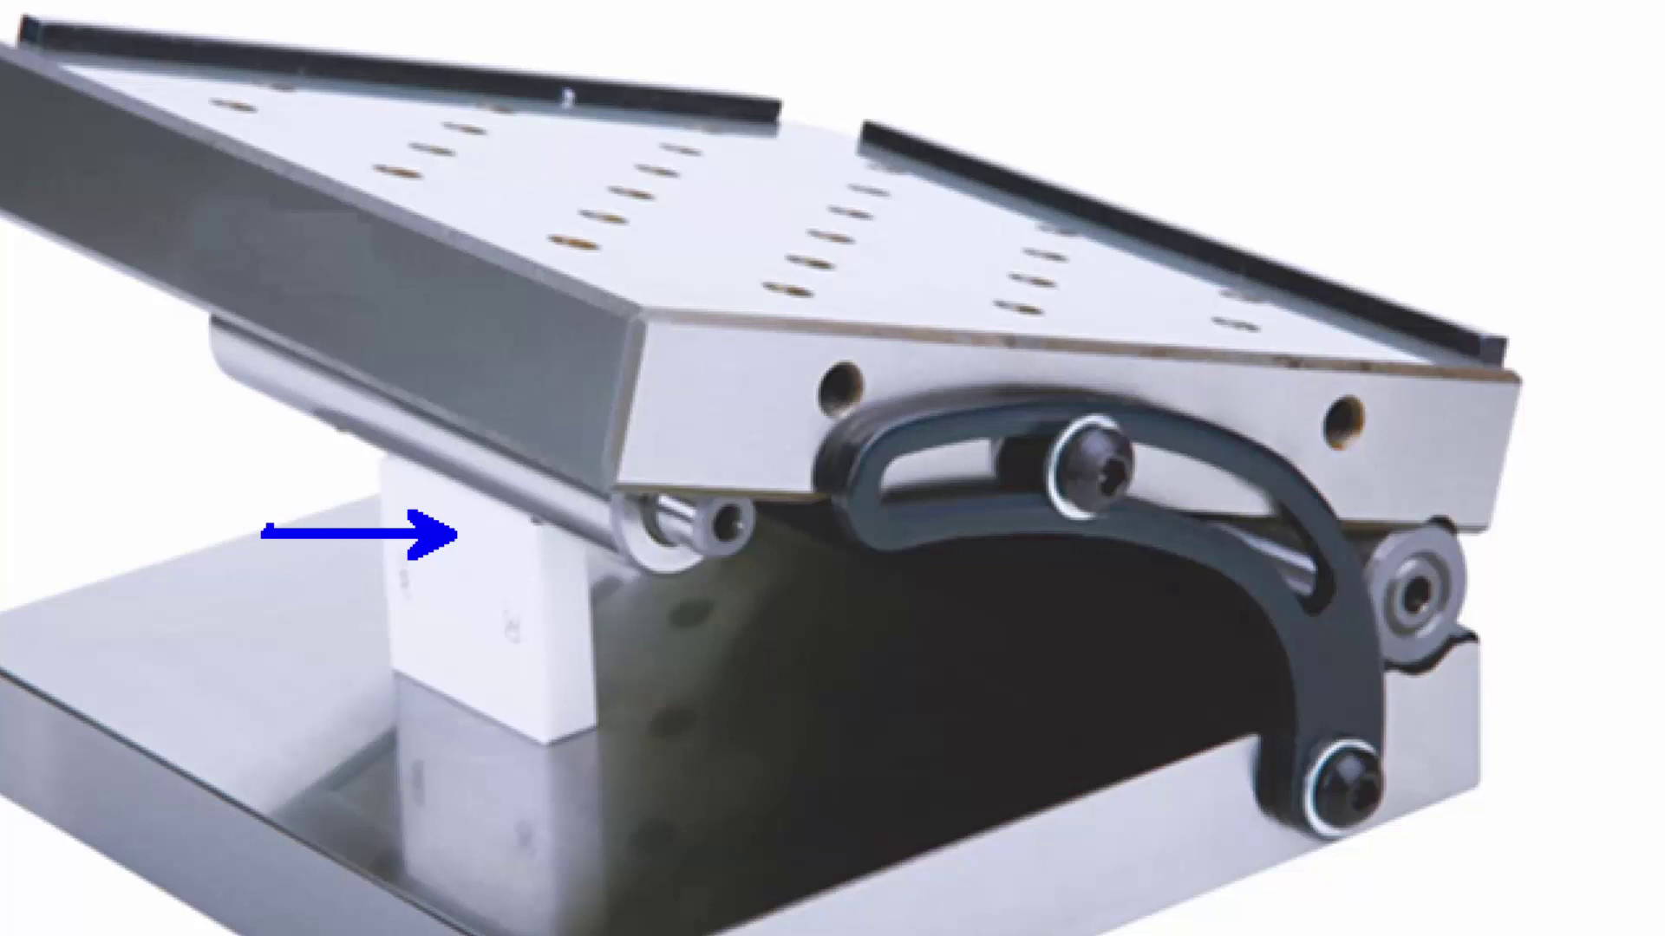
Draw a blue arrow pointing at the gauge block beneath the sine table in the photo.
click(65, 499)
drag(738, 538, 1379, 592)
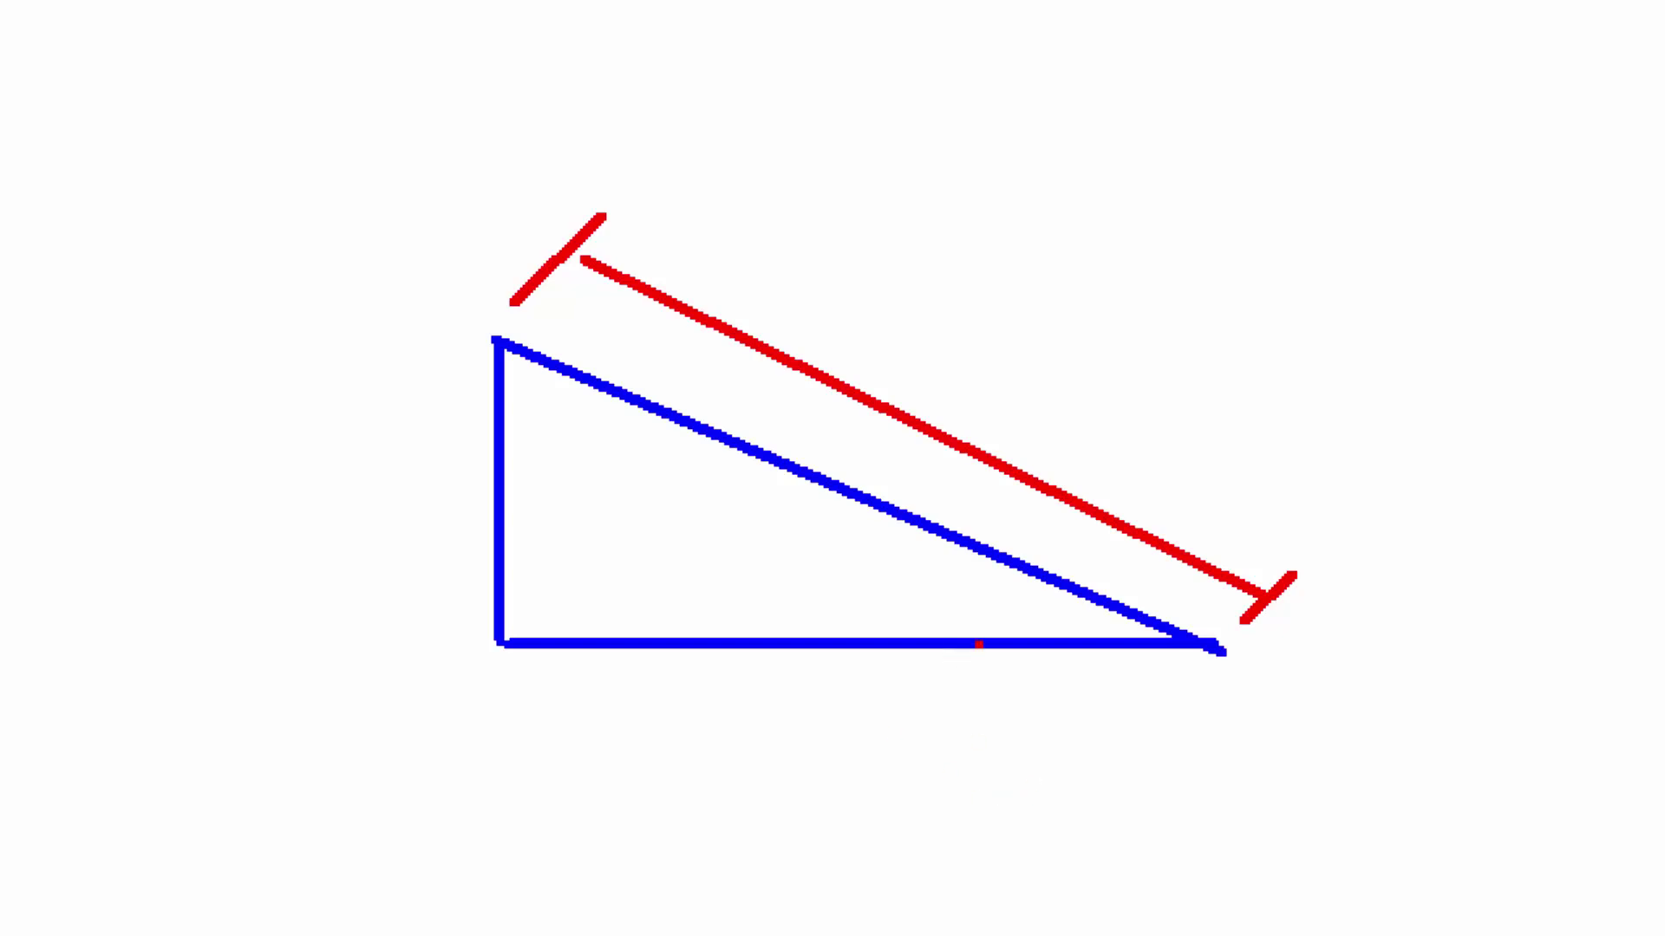
Mark the triangle's base angle with an arc and arrow, and add a red height mark.
drag(979, 644, 983, 547)
drag(1094, 685, 1121, 778)
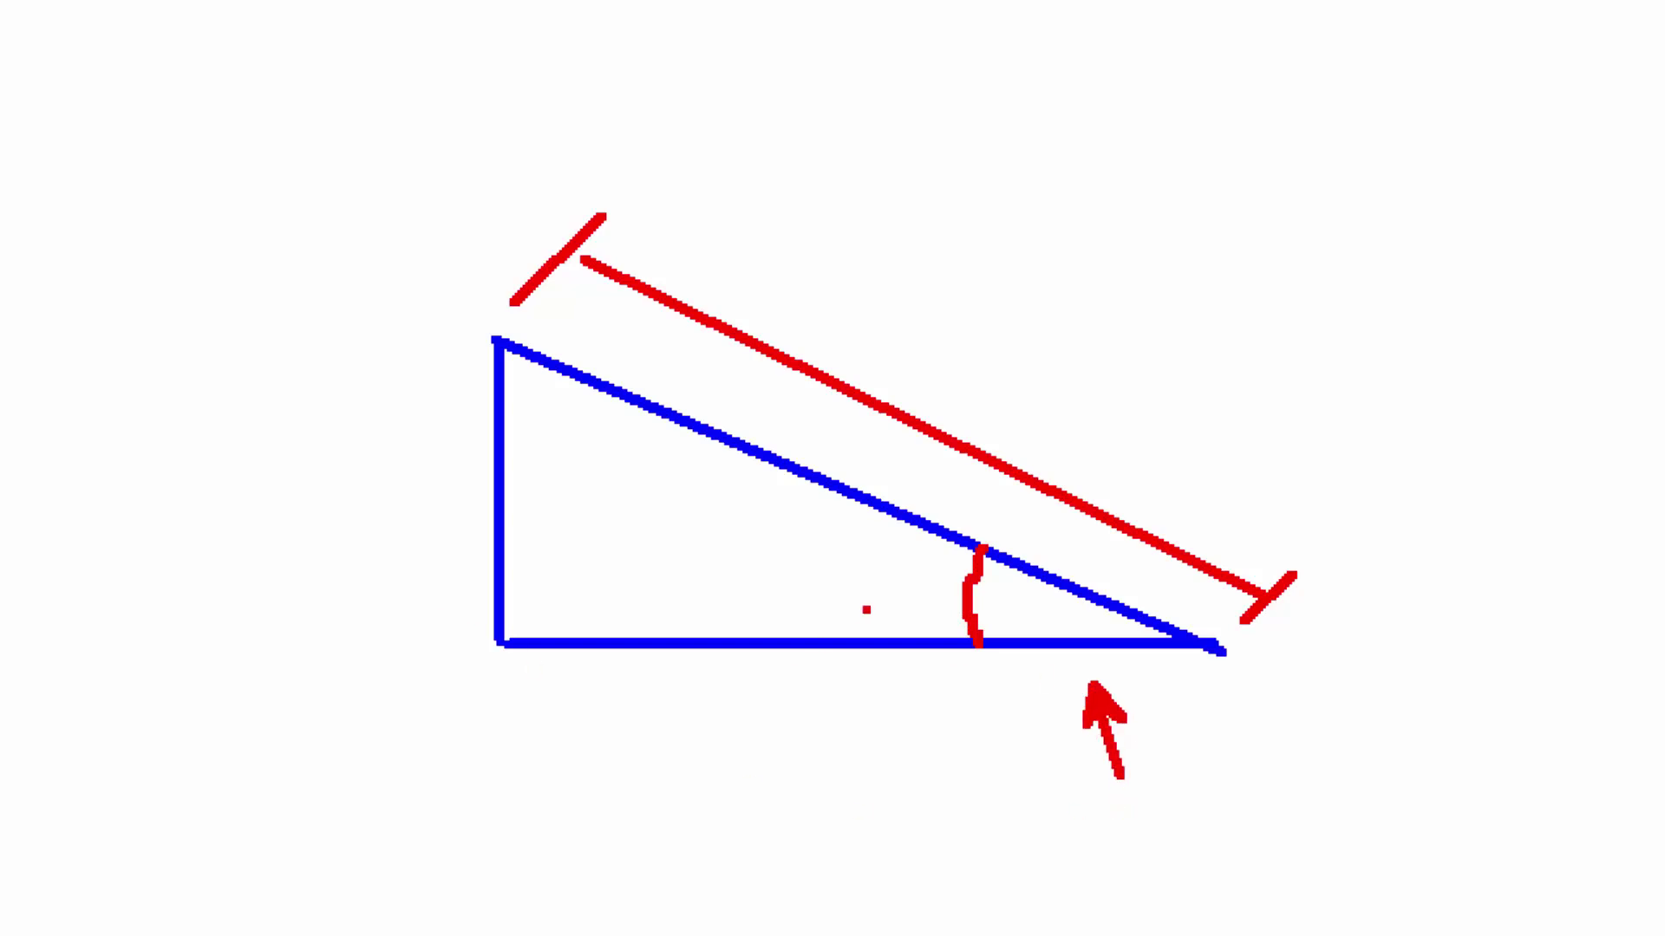
drag(392, 339, 473, 375)
key(ctrl+z)
mouse_move(416, 326)
mouse_down()
mouse_move(445, 326)
mouse_move(453, 351)
mouse_move(468, 696)
mouse_move(449, 655)
mouse_move(479, 668)
mouse_move(494, 639)
mouse_up()
key(ctrl+z)
key(ctrl+z)
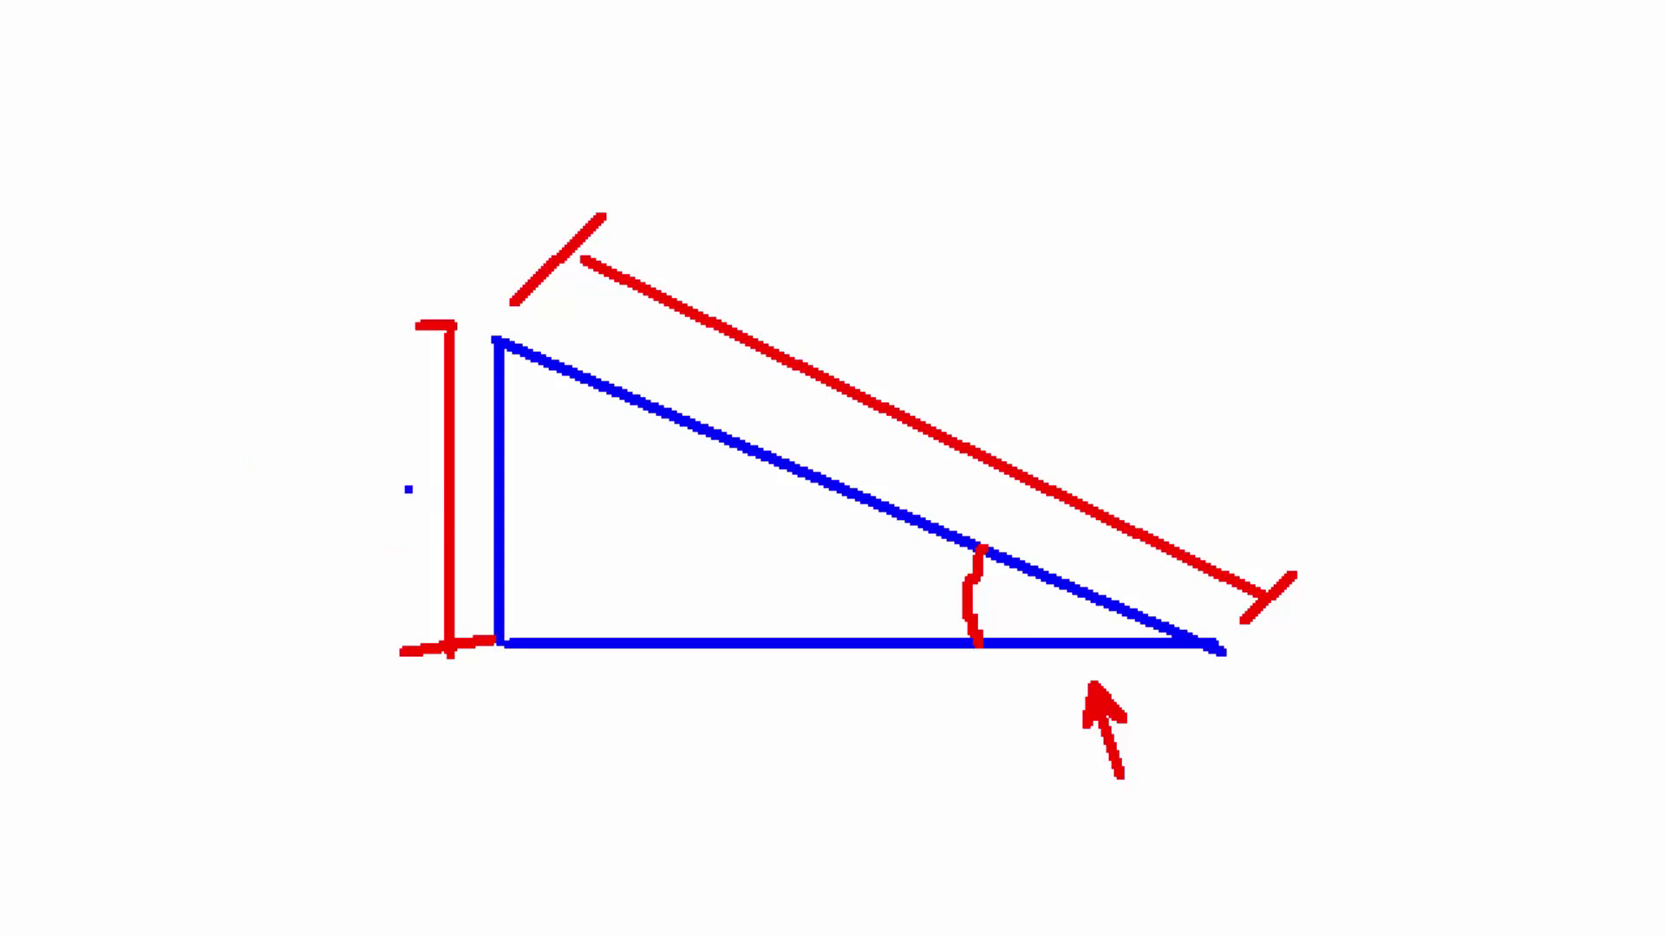
Point a curved arrow at the height mark and label it H.
mouse_move(409, 490)
mouse_down()
mouse_move(260, 637)
mouse_move(372, 906)
mouse_move(605, 820)
mouse_up()
drag(635, 707, 636, 819)
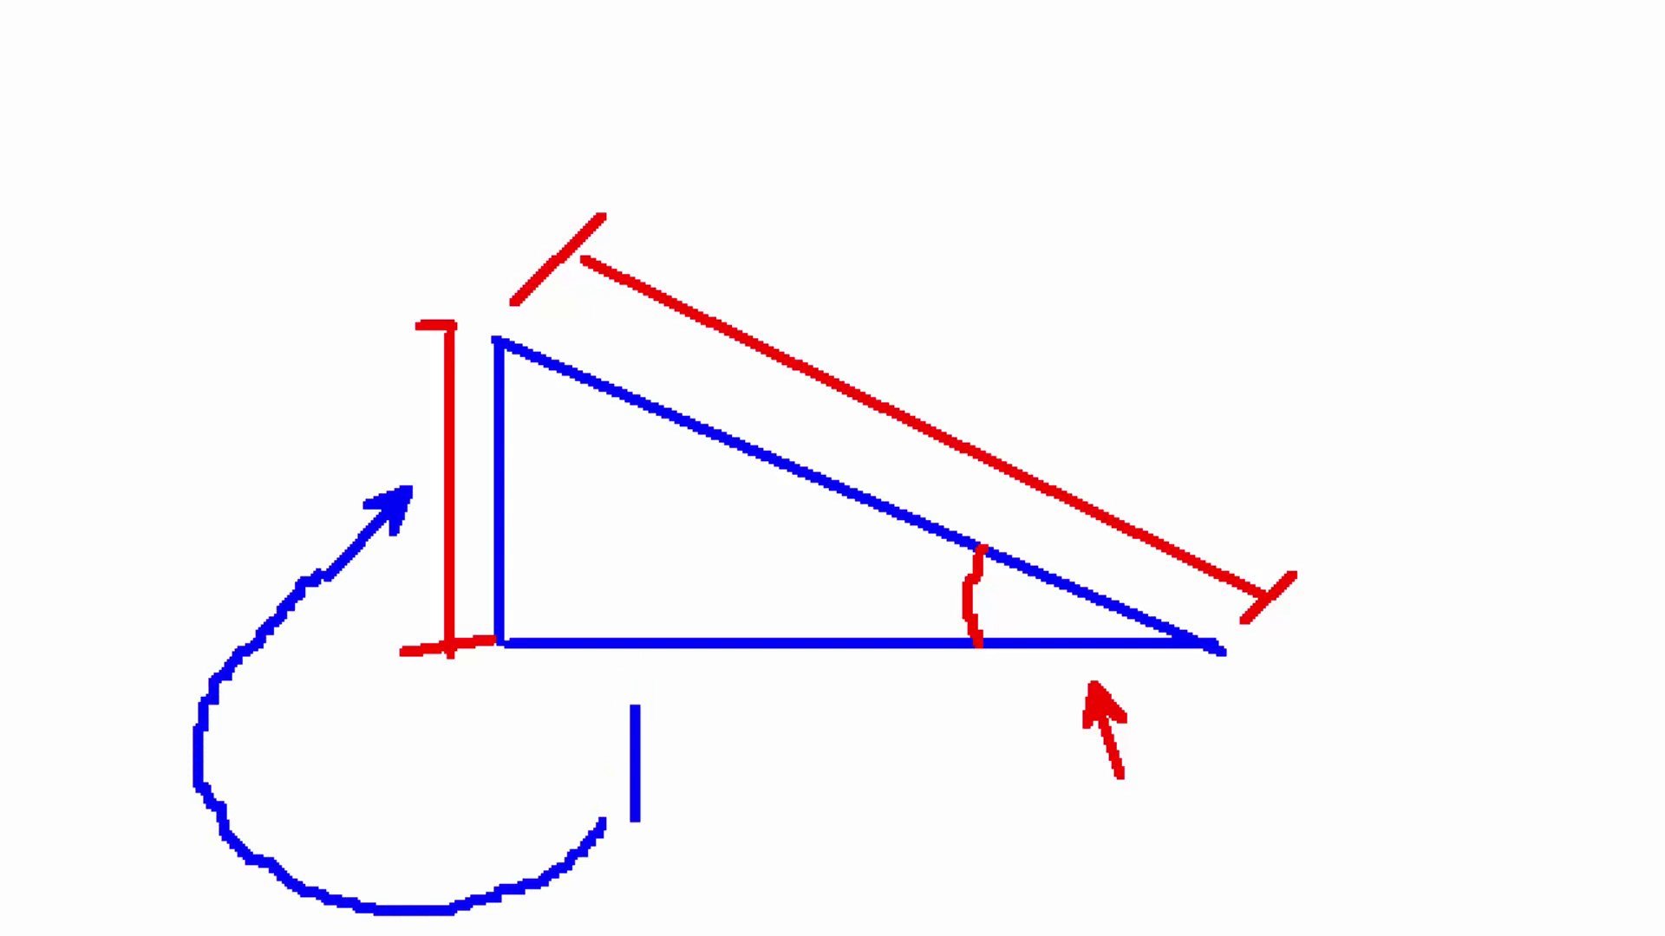
text(H)
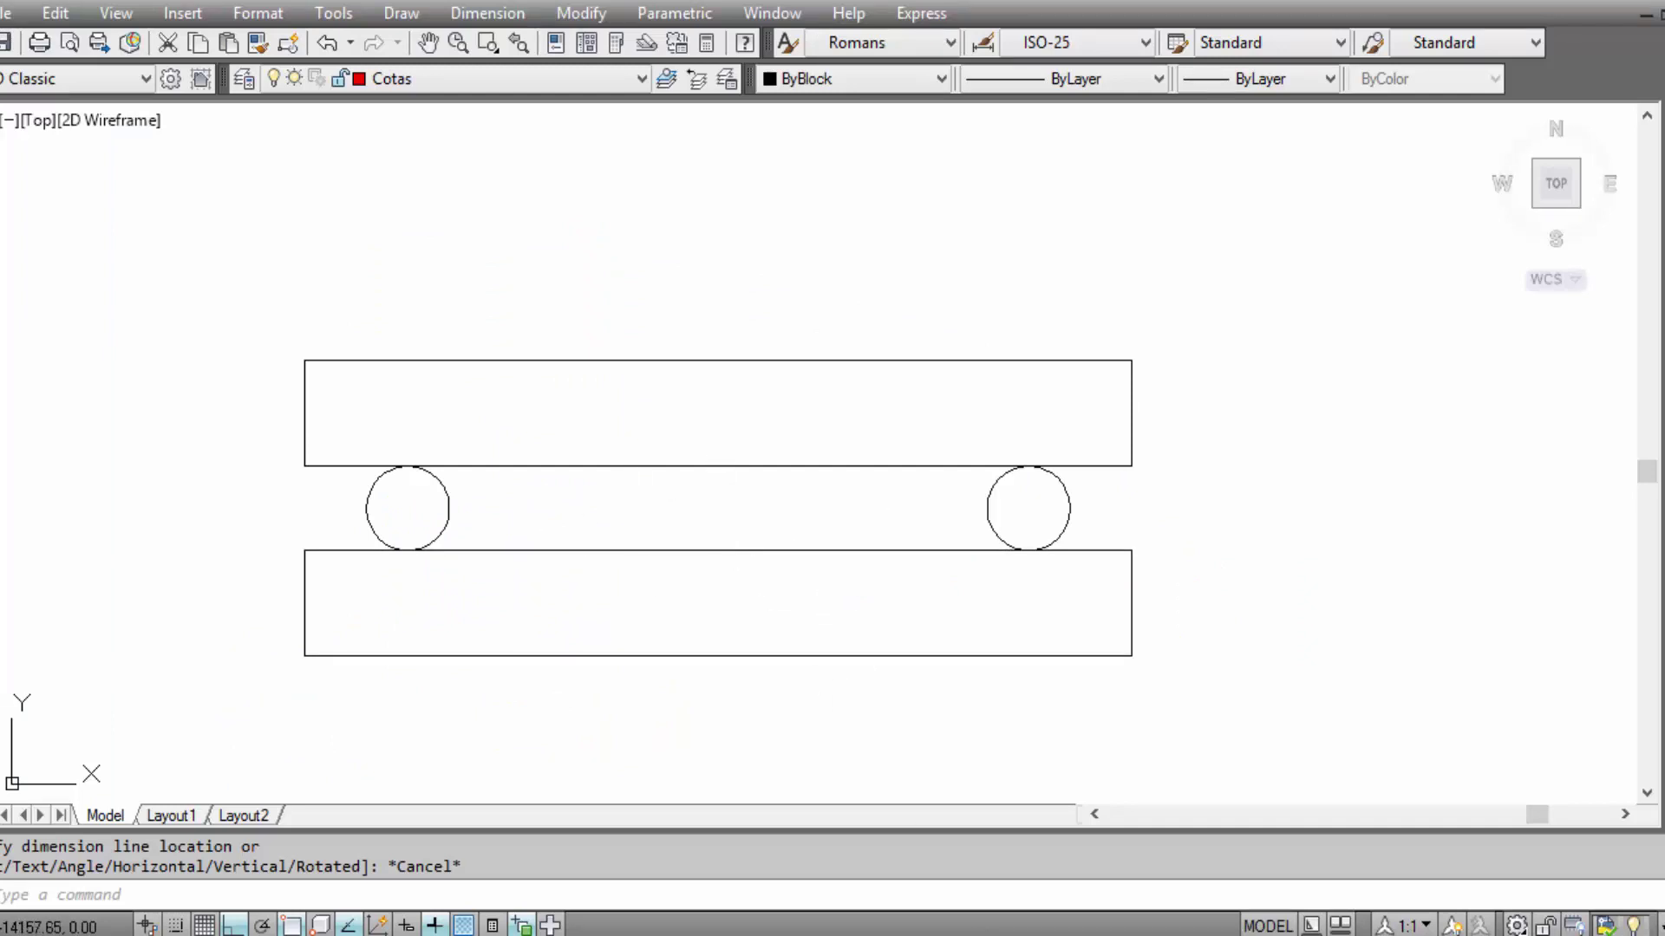
Rotate the top plate and left roller about the right roller's centre, then box the gap beneath.
click(572, 466)
text(ro)
key(Return)
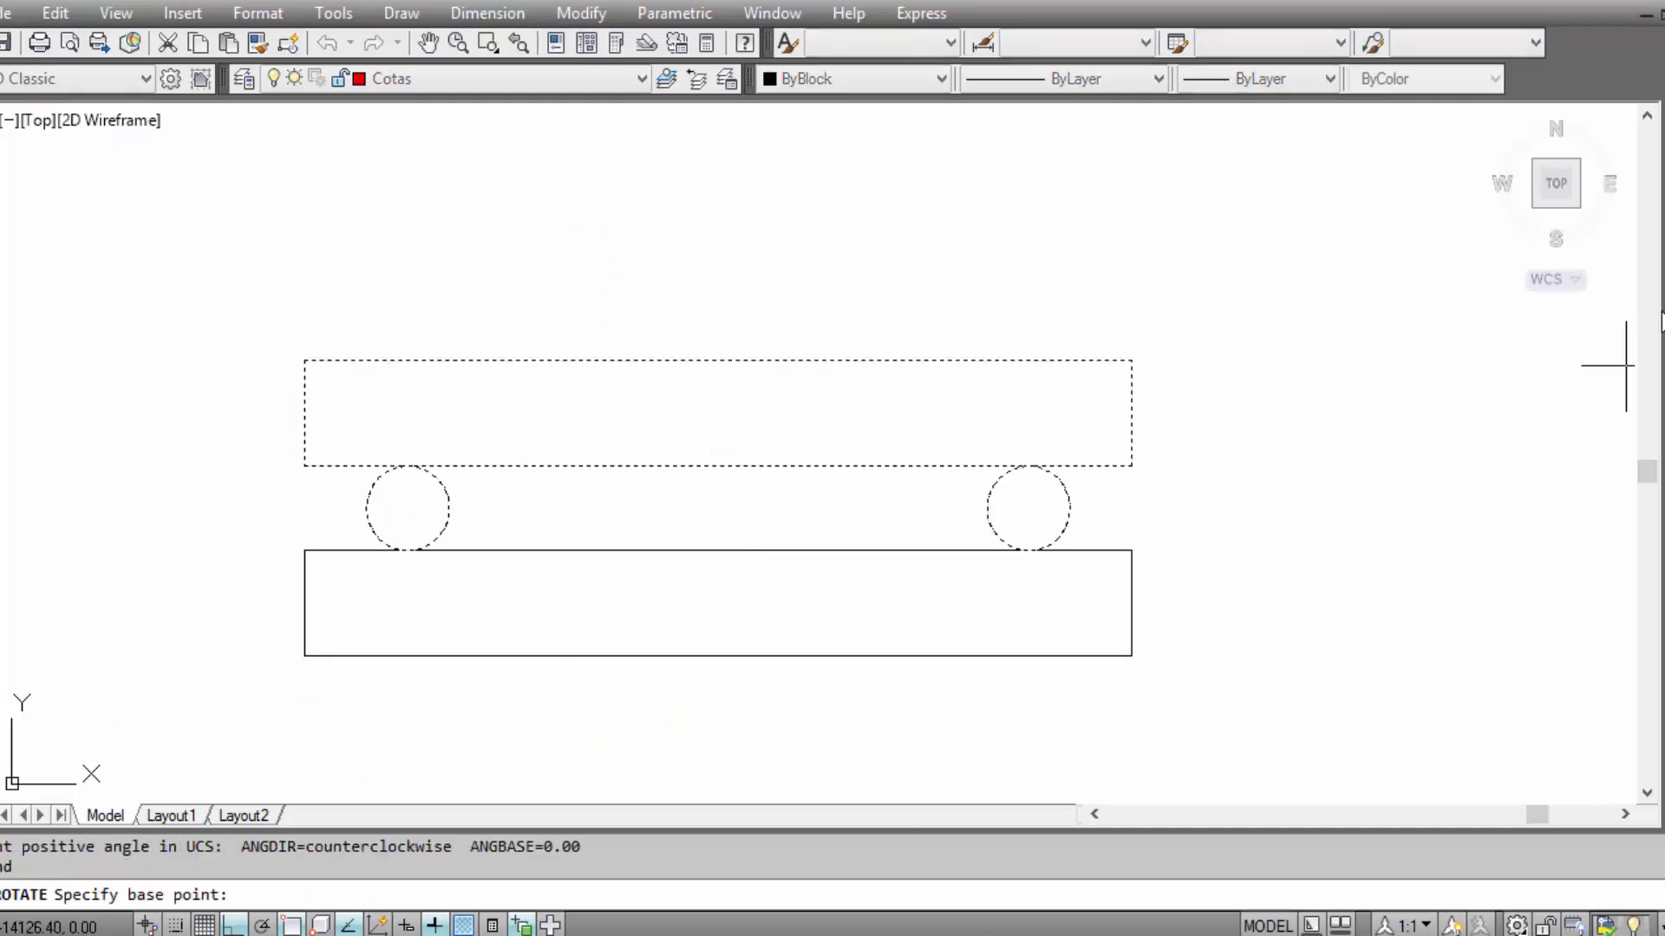
click(1028, 508)
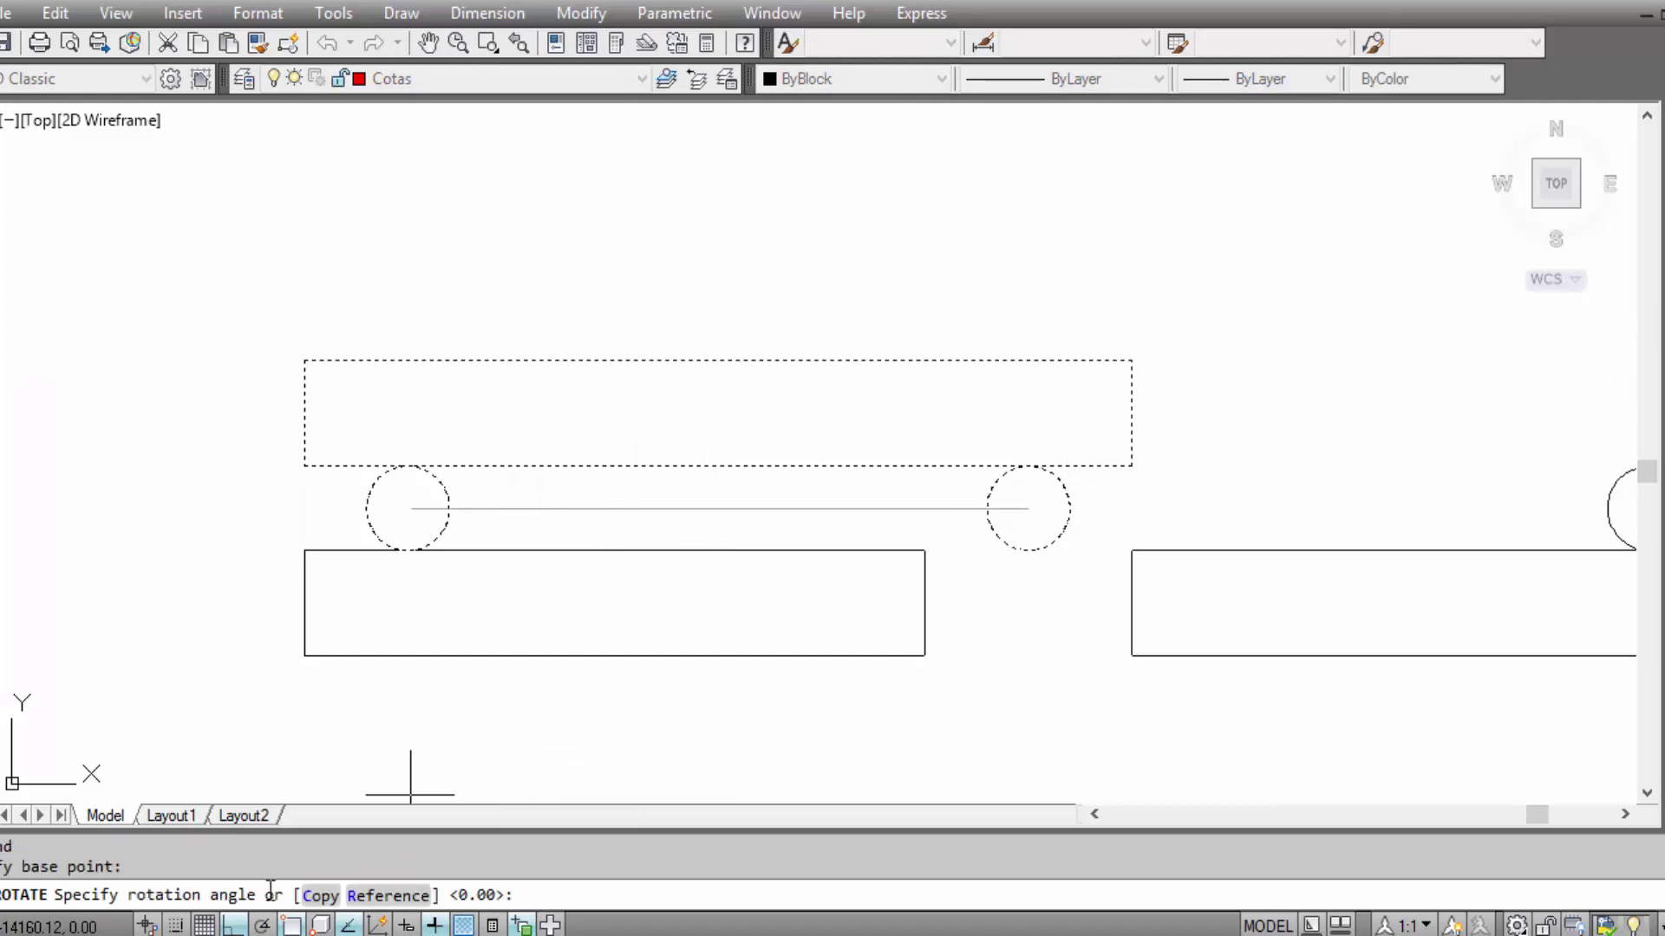
click(290, 925)
click(232, 925)
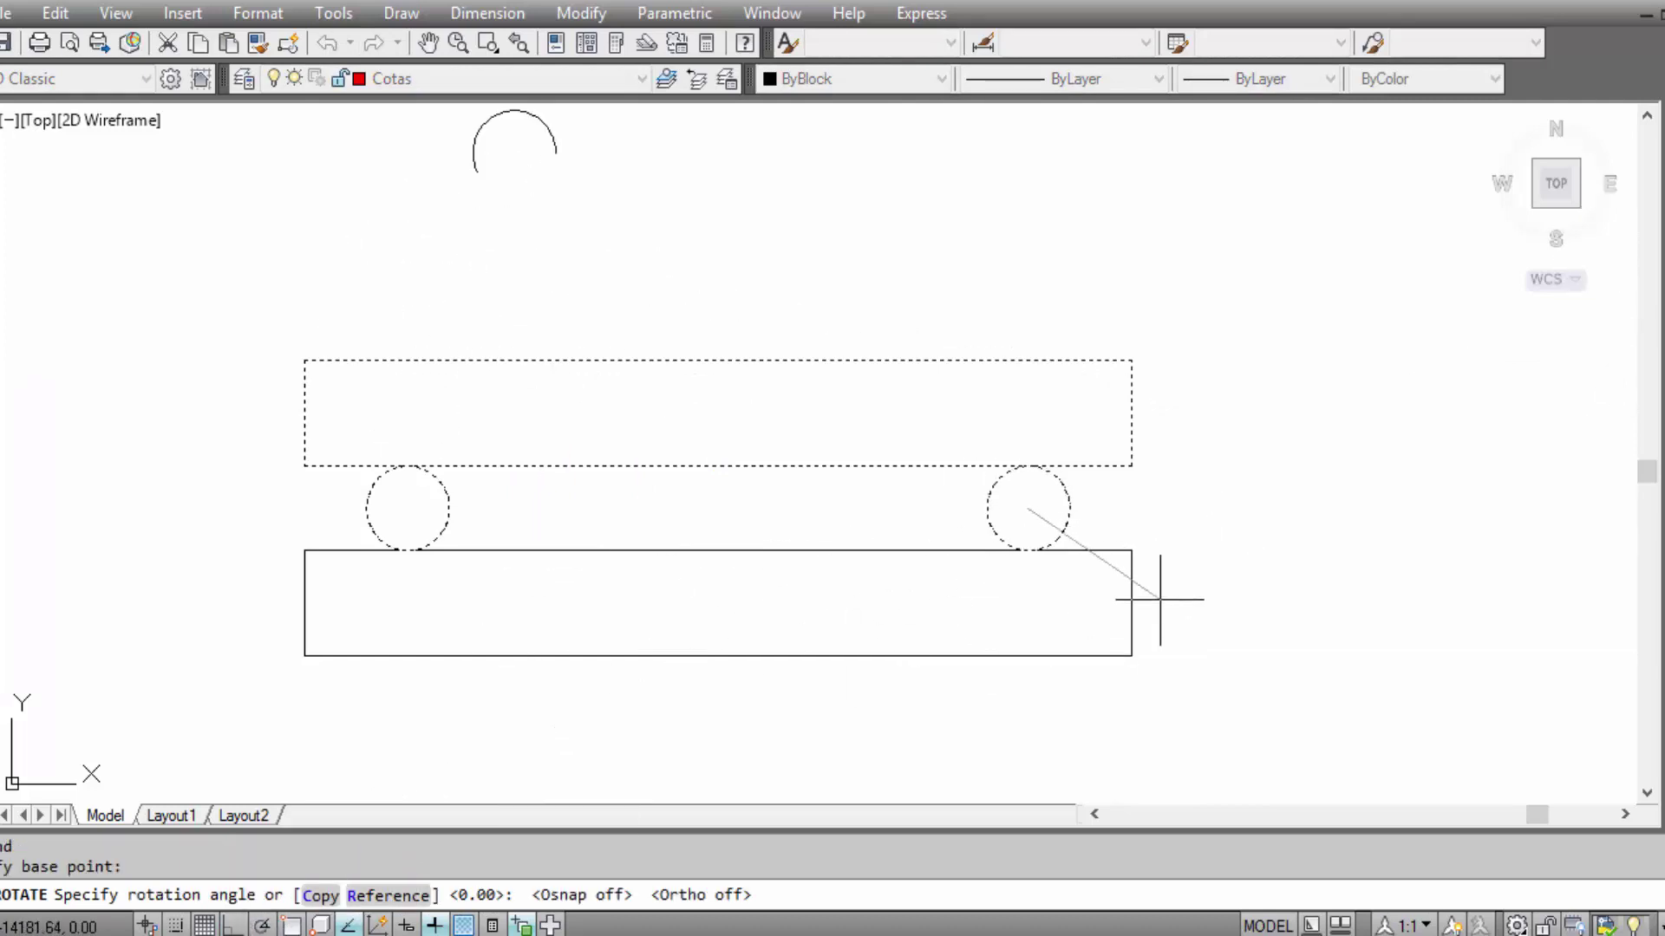
click(1202, 551)
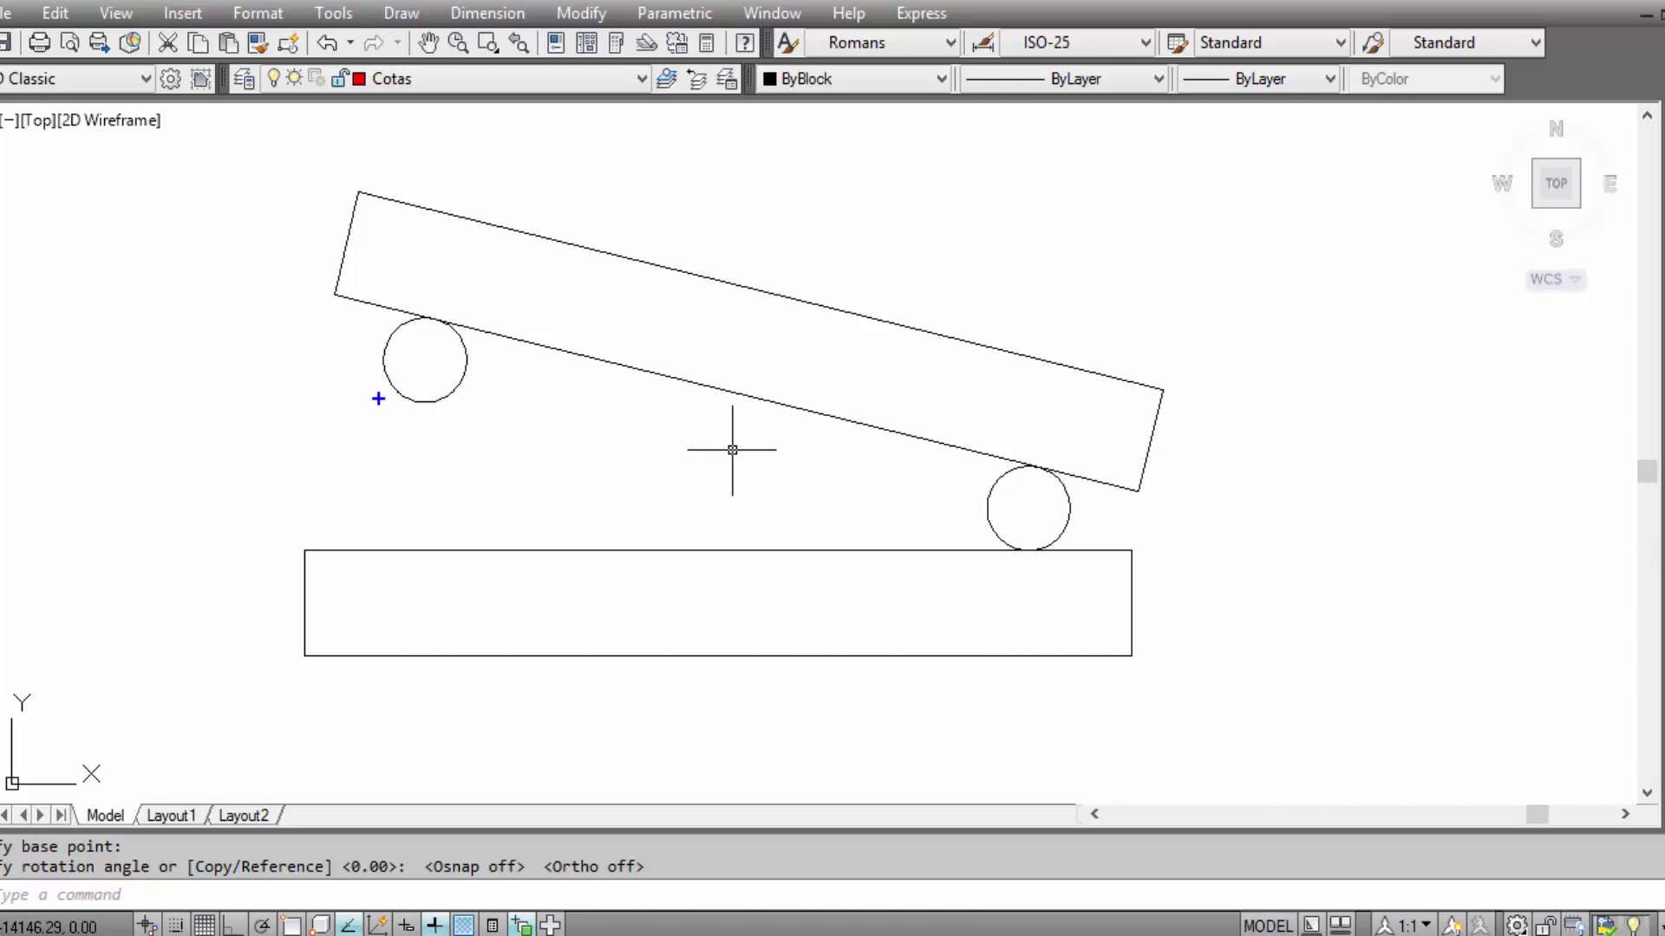
drag(370, 398, 492, 552)
scroll(447, 307, up, 2)
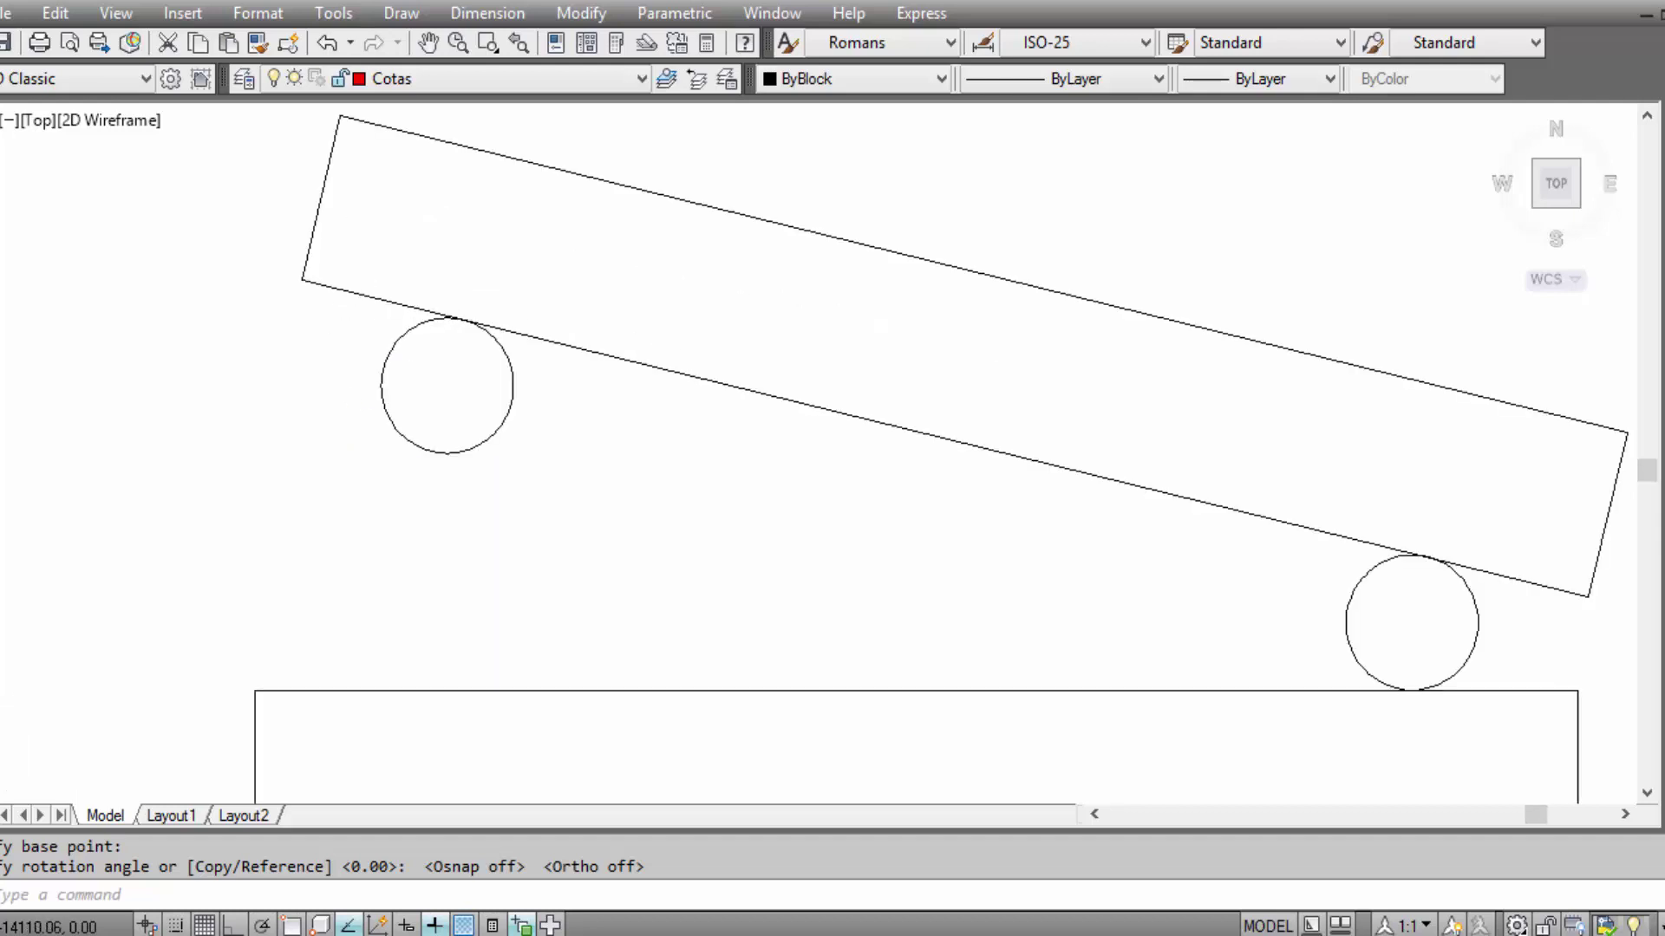
scroll(520, 364, up, 2)
scroll(646, 386, down, 2)
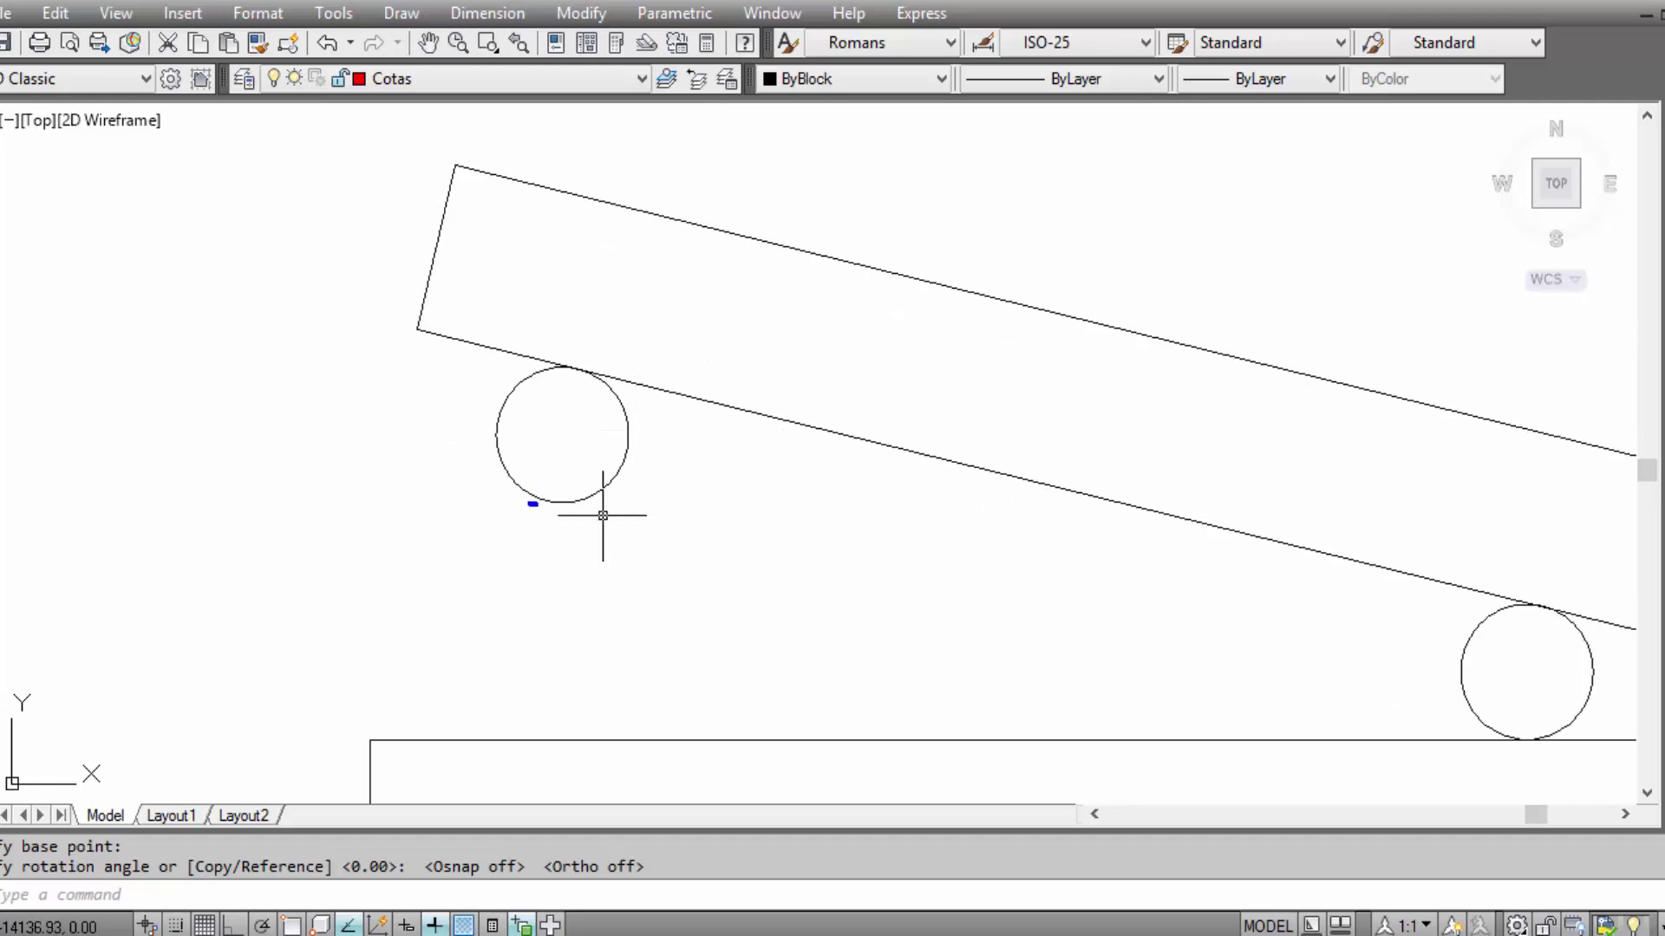
drag(512, 508, 699, 733)
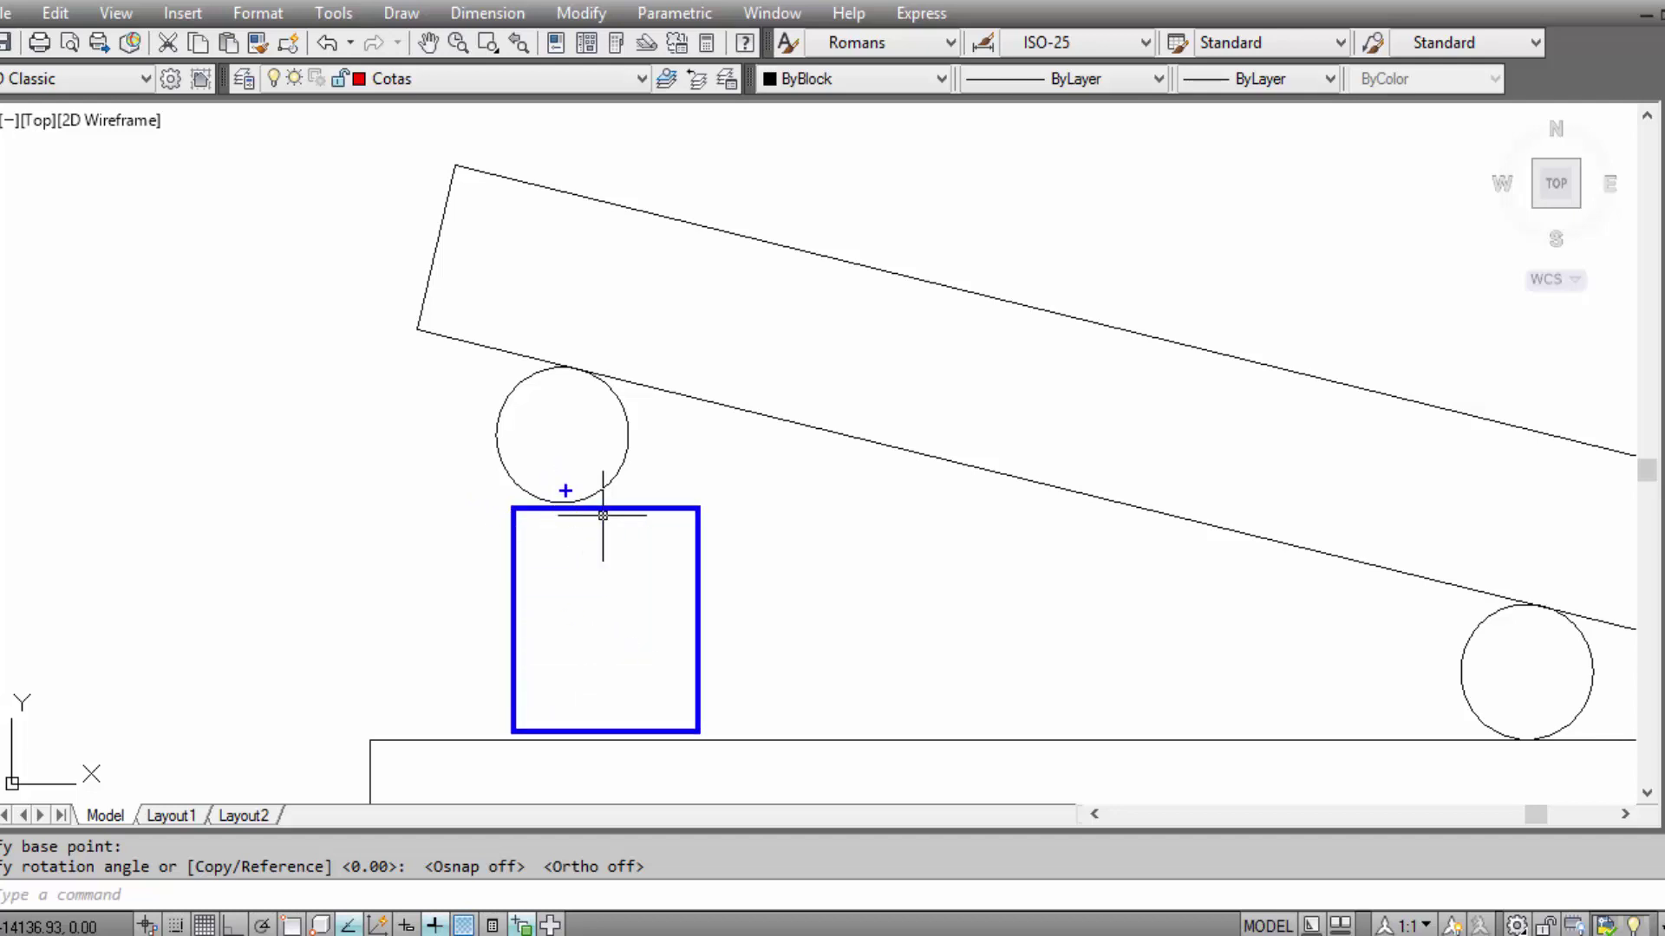
drag(566, 499, 562, 324)
scroll(611, 522, down, 2)
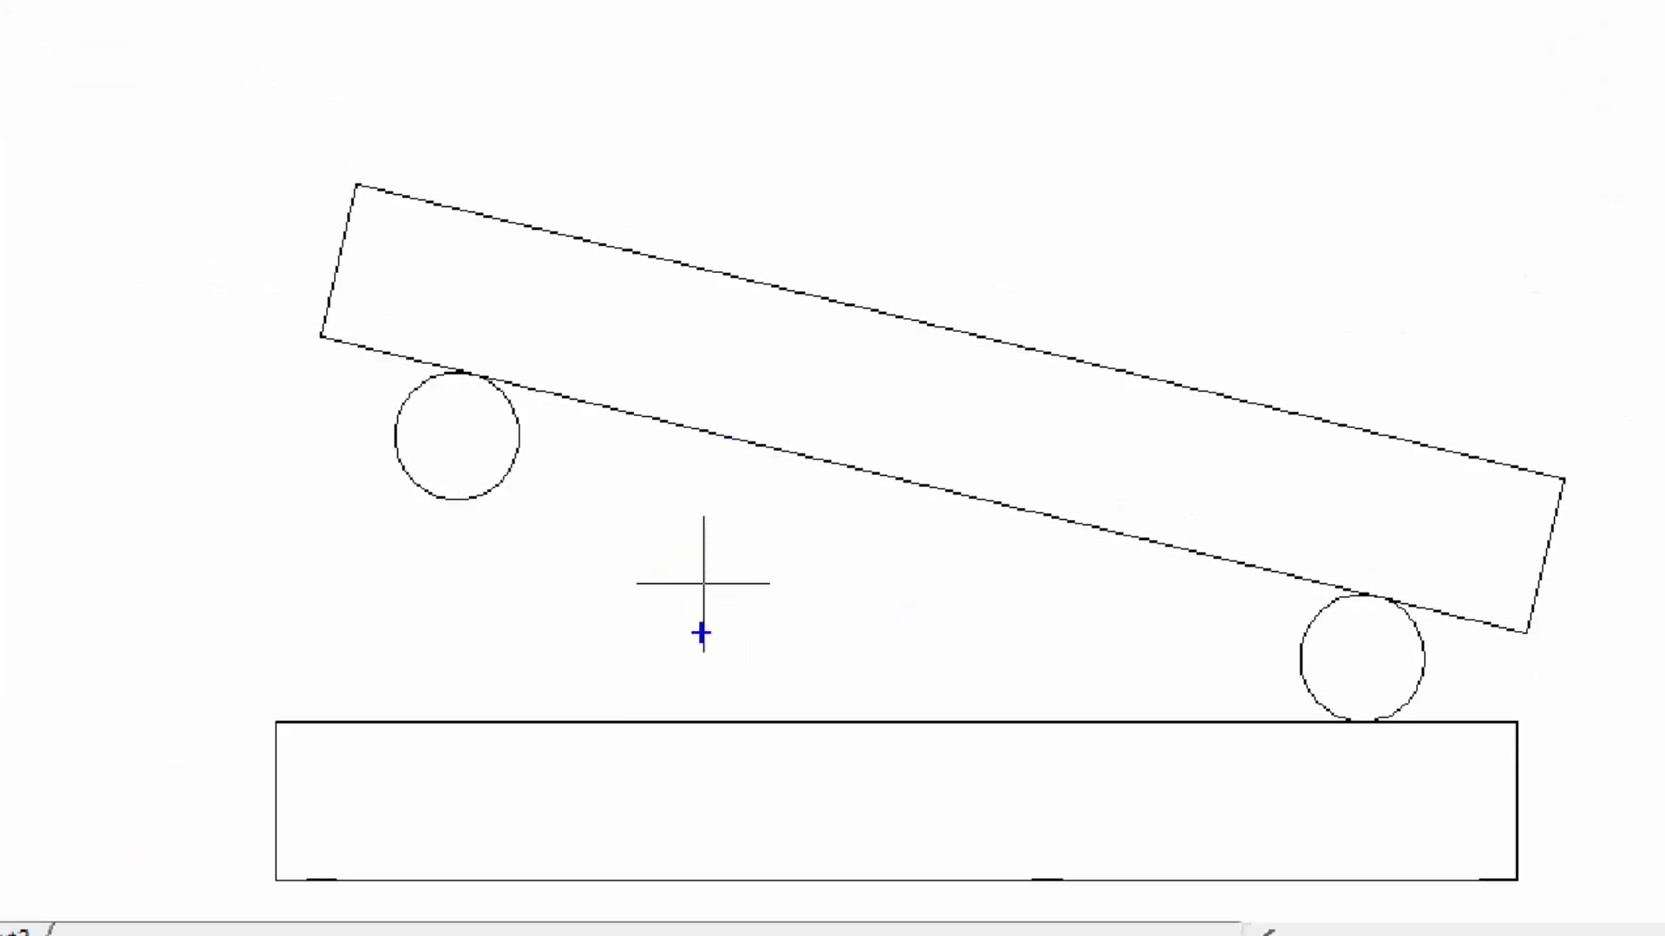
click(660, 722)
mouse_move(660, 722)
mouse_down()
mouse_move(900, 301)
mouse_move(946, 283)
mouse_up()
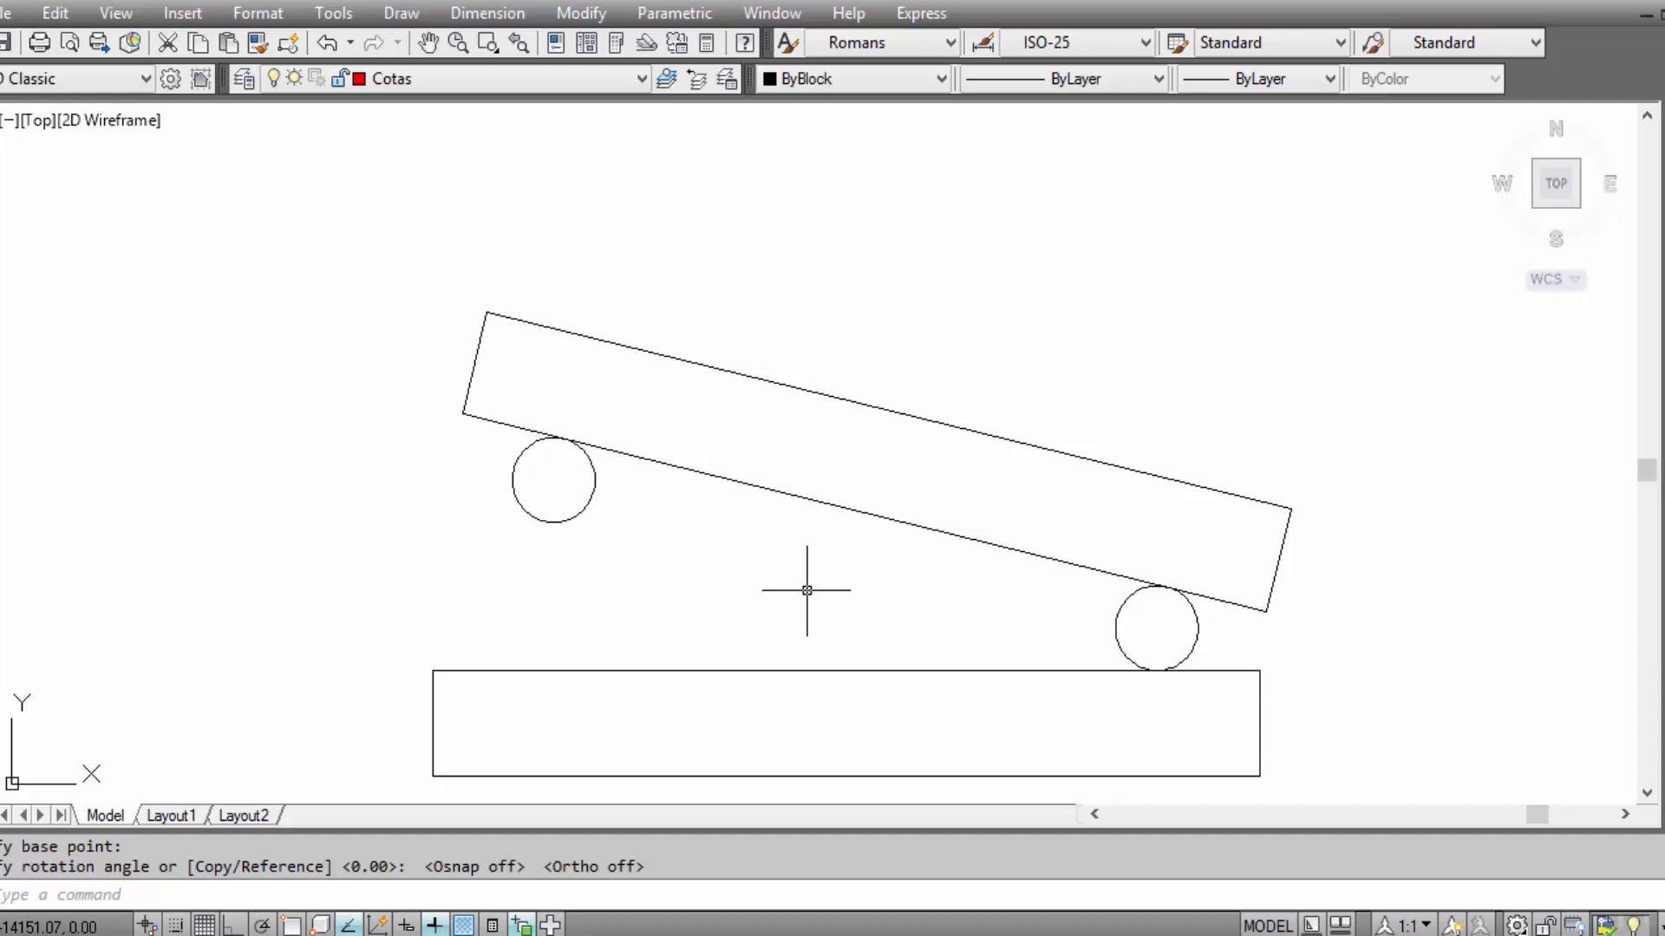
Pan left and write the notes '12,5' and 'Sen 12,5 =0,216...' beside the drawing.
mouse_move(806, 576)
middle_down()
mouse_move(576, 528)
mouse_move(504, 539)
middle_up()
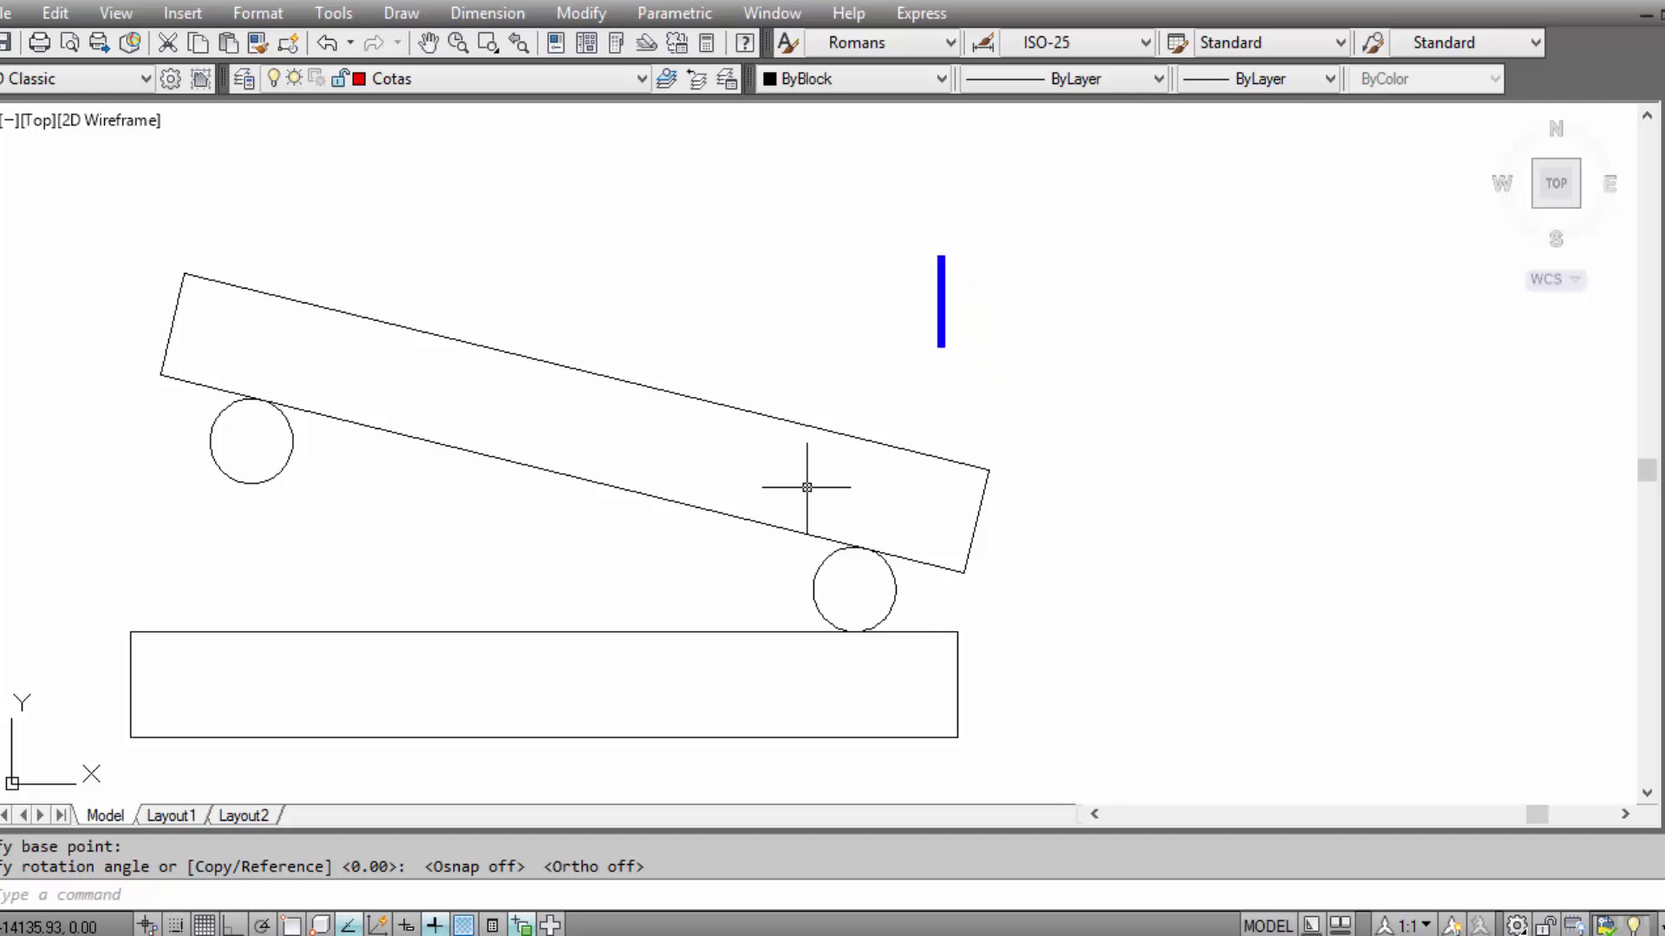
text(12)
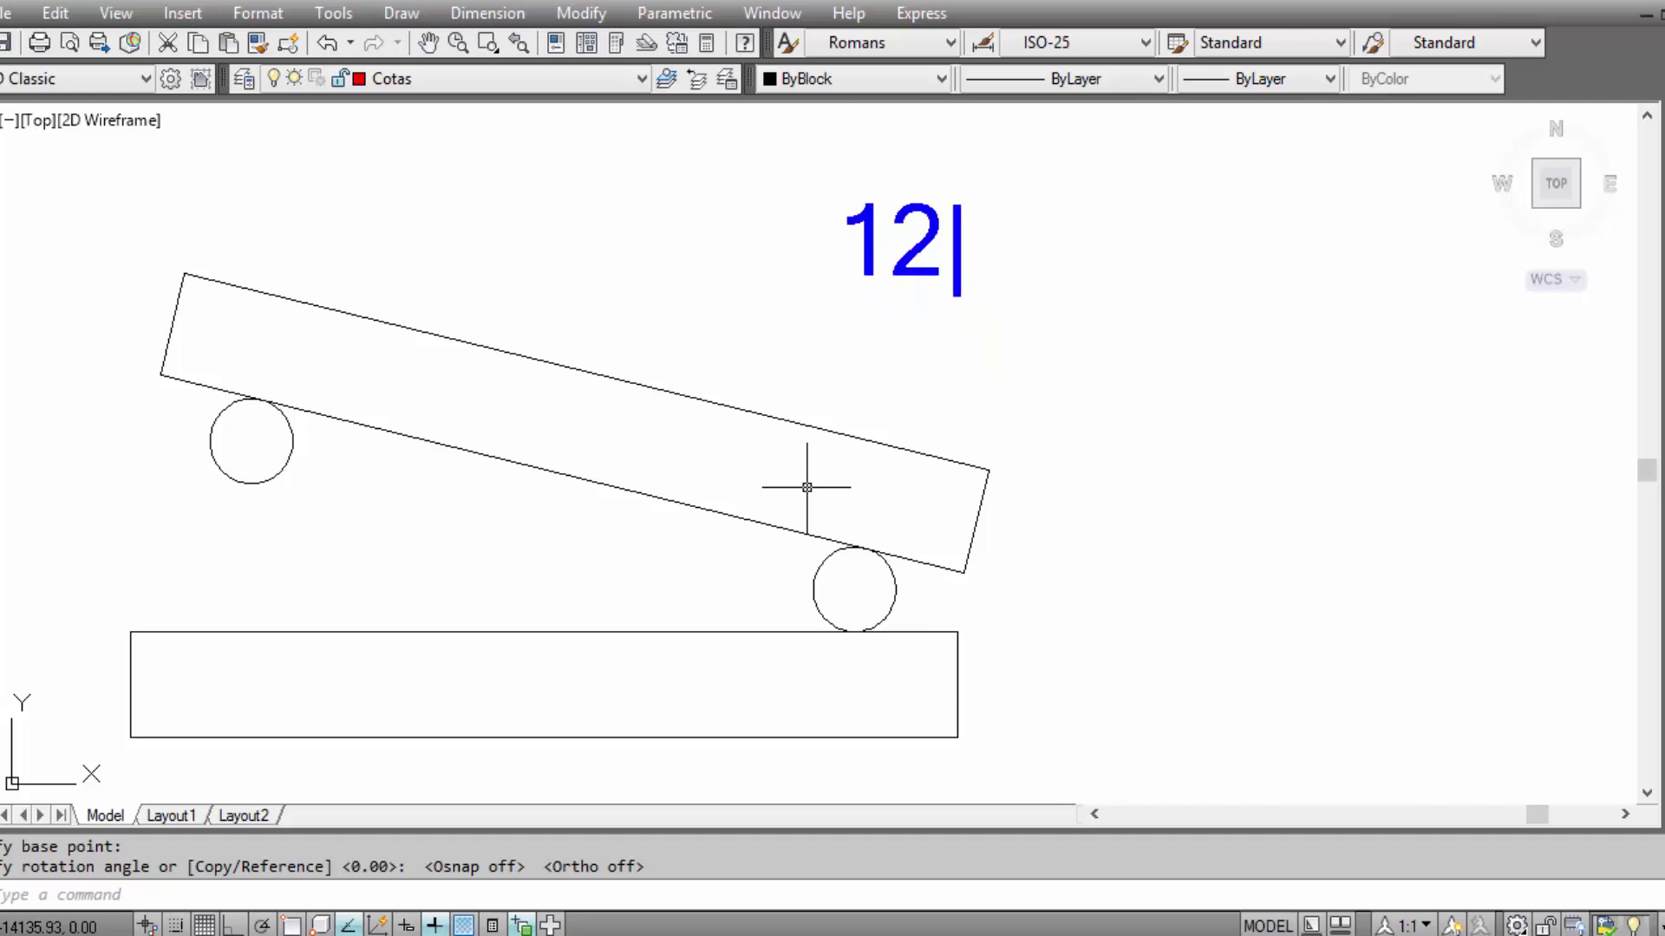
text(,5)
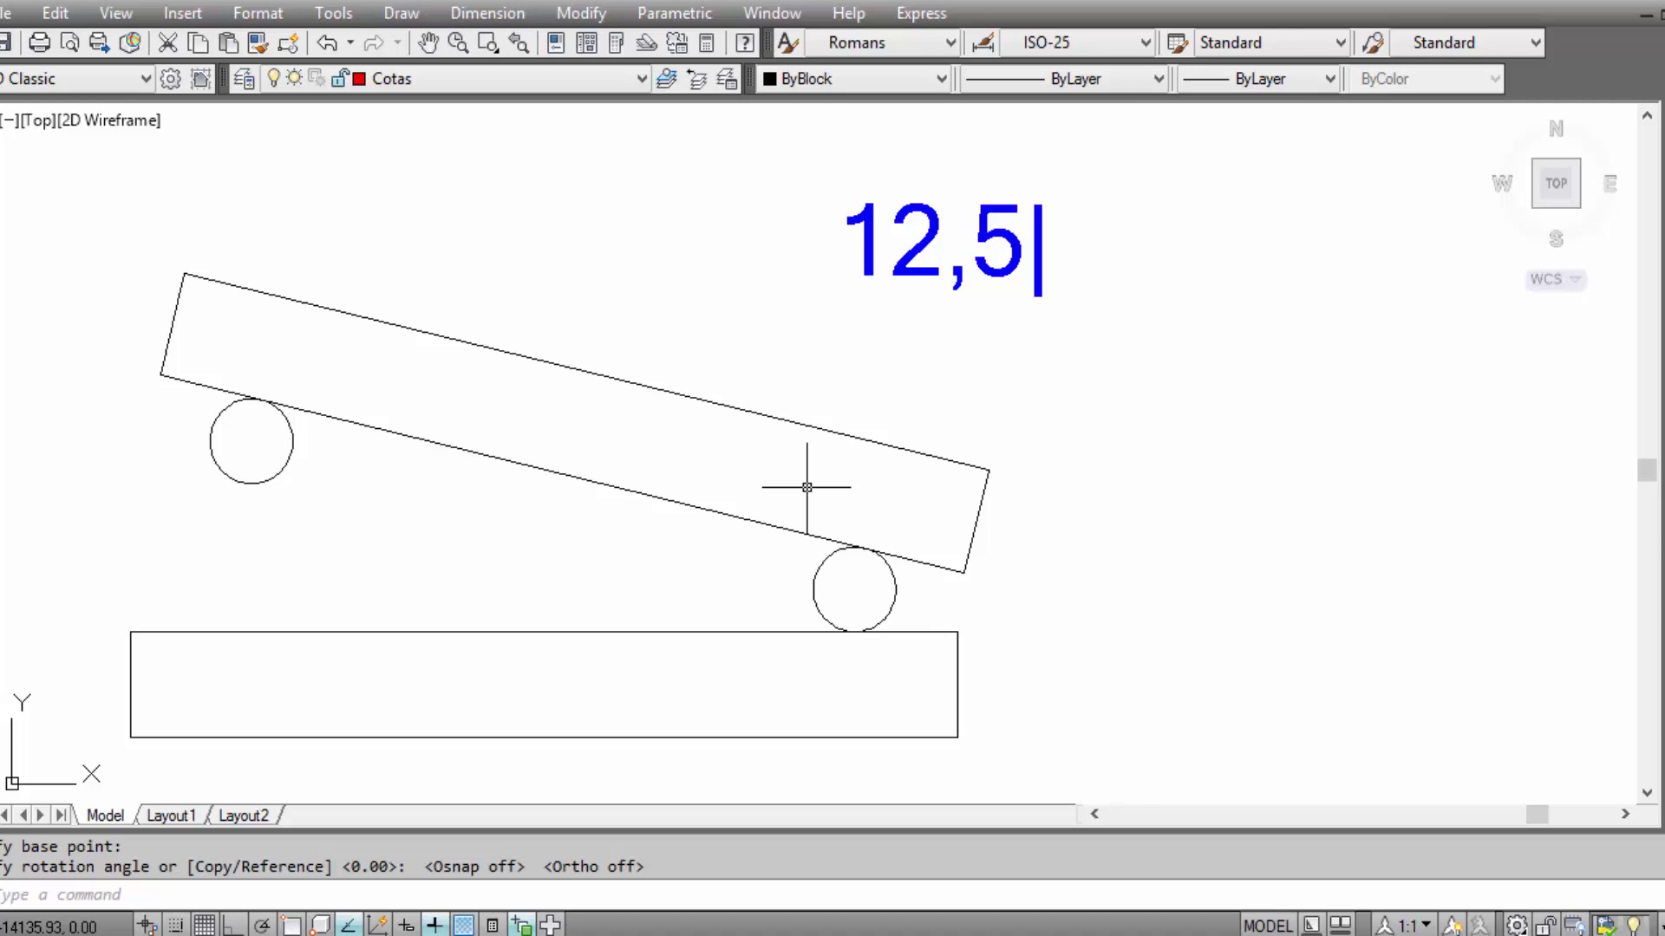
key(Escape)
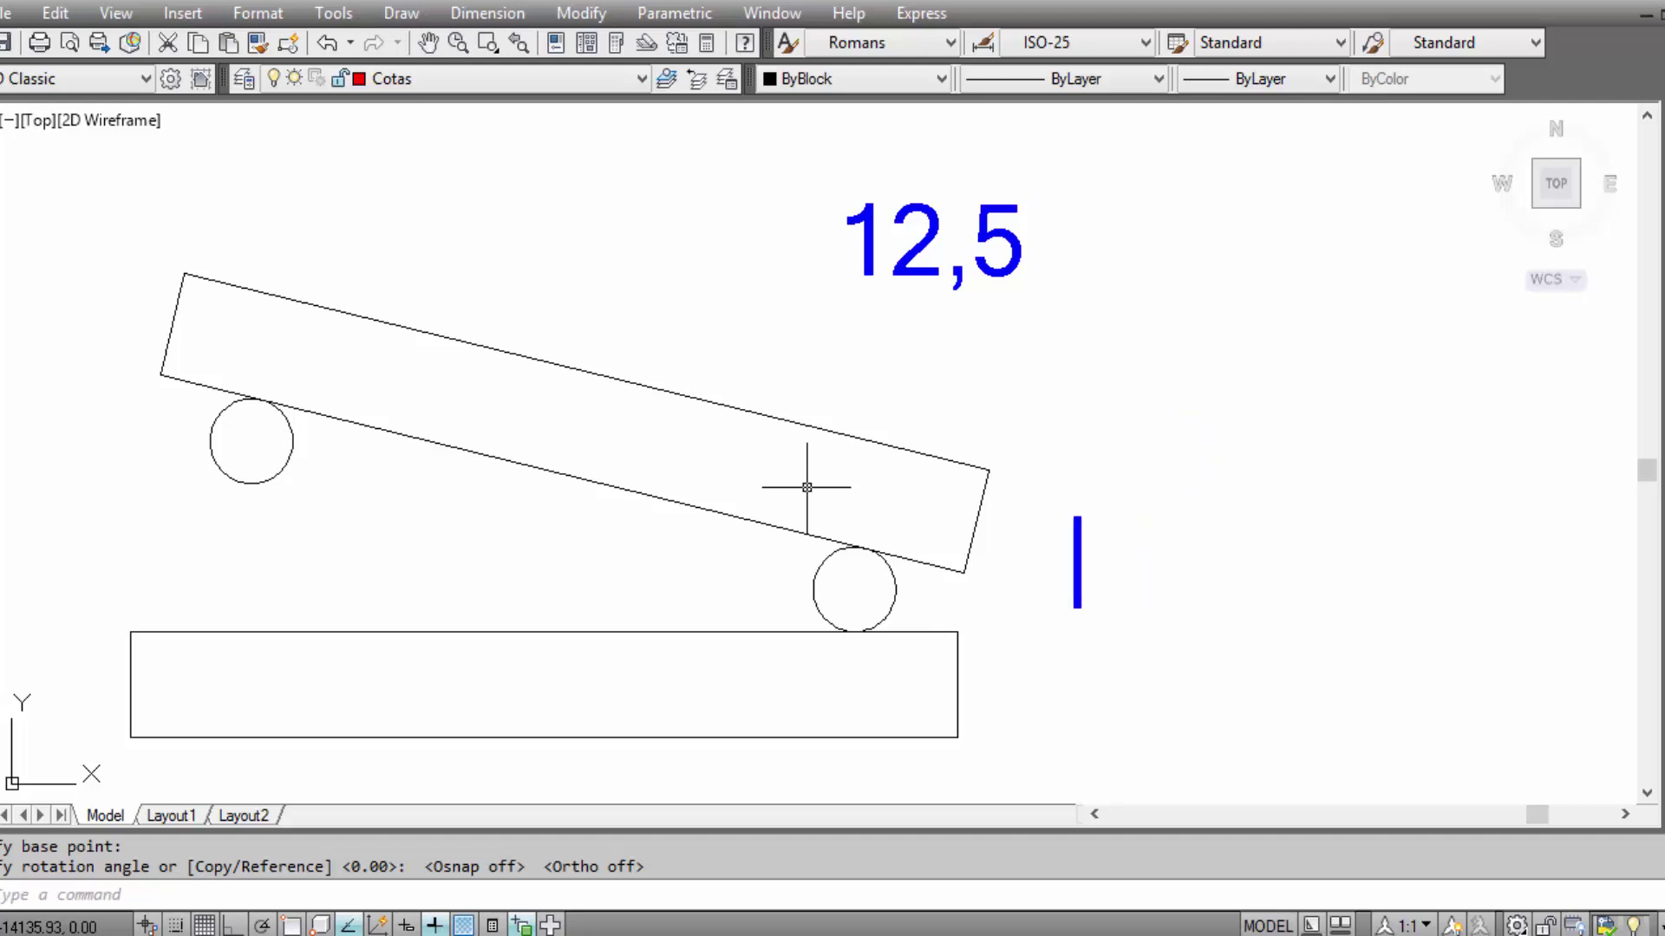
text(Sen)
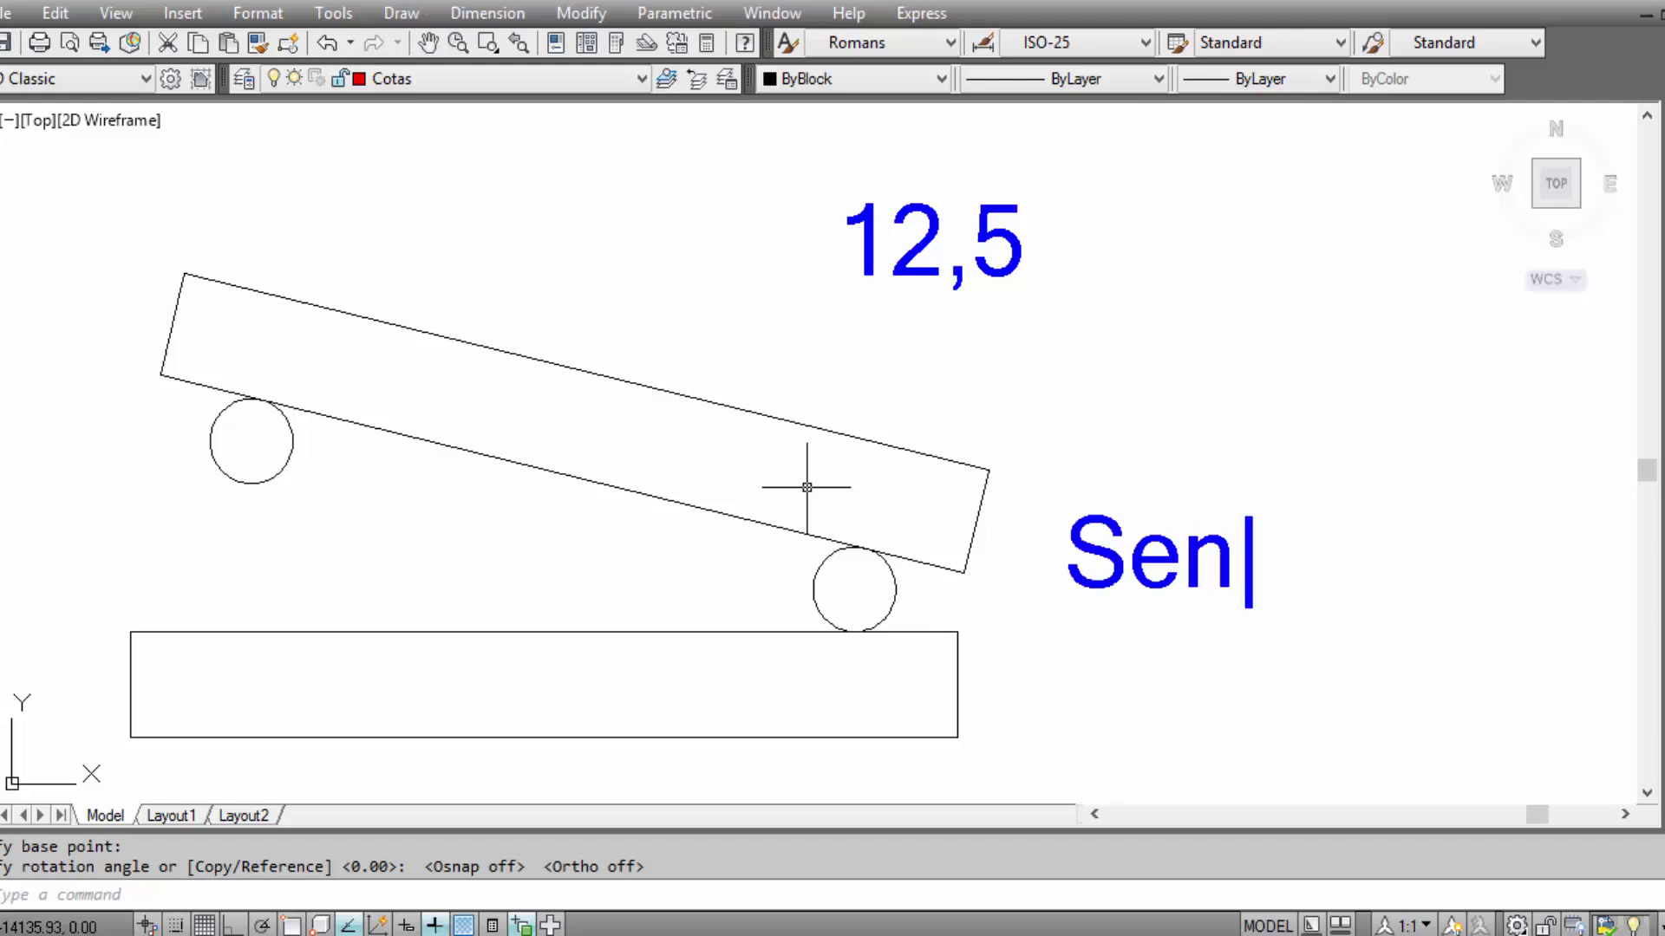
text( 12,5)
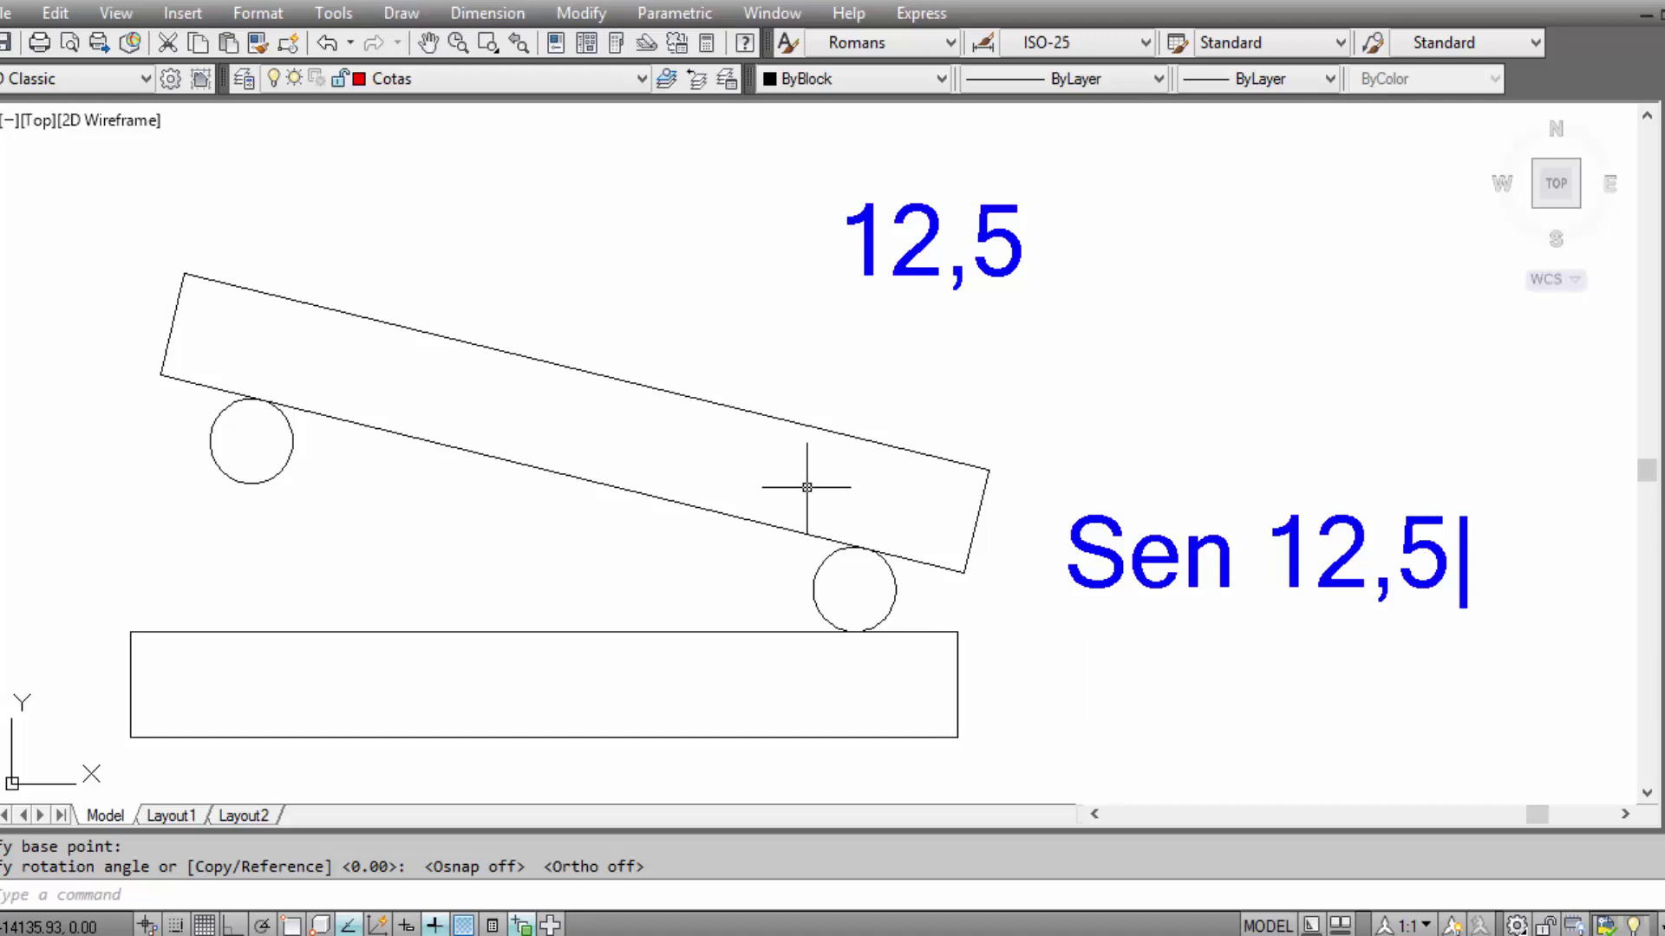
key(Return)
text(=0,)
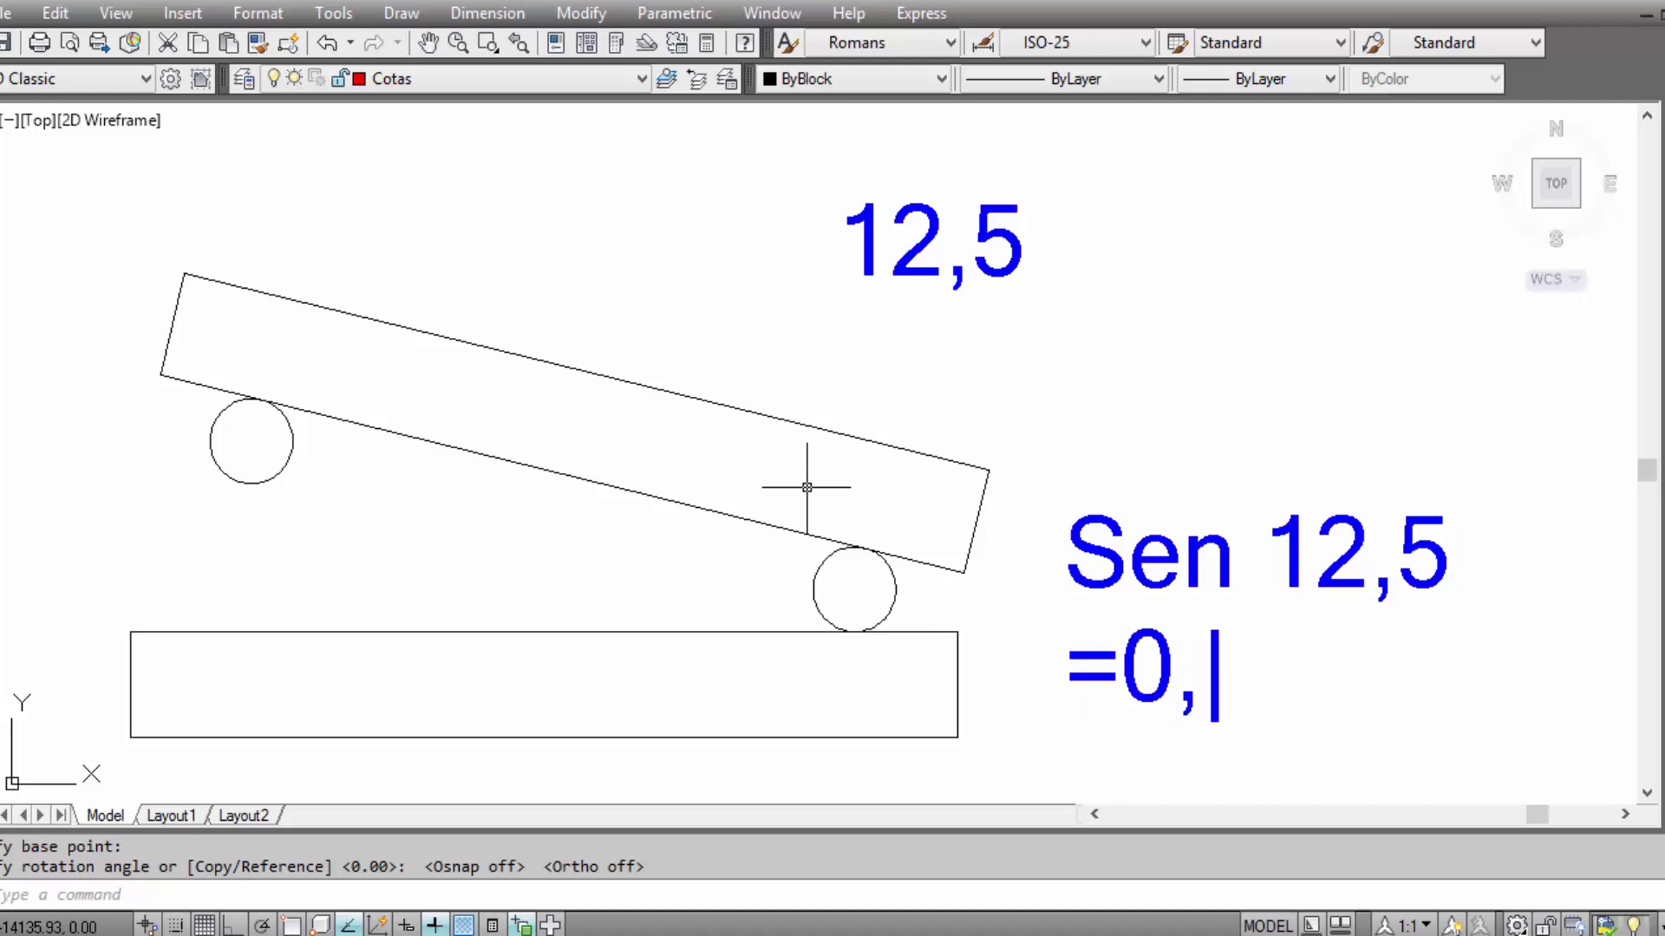
text(216)
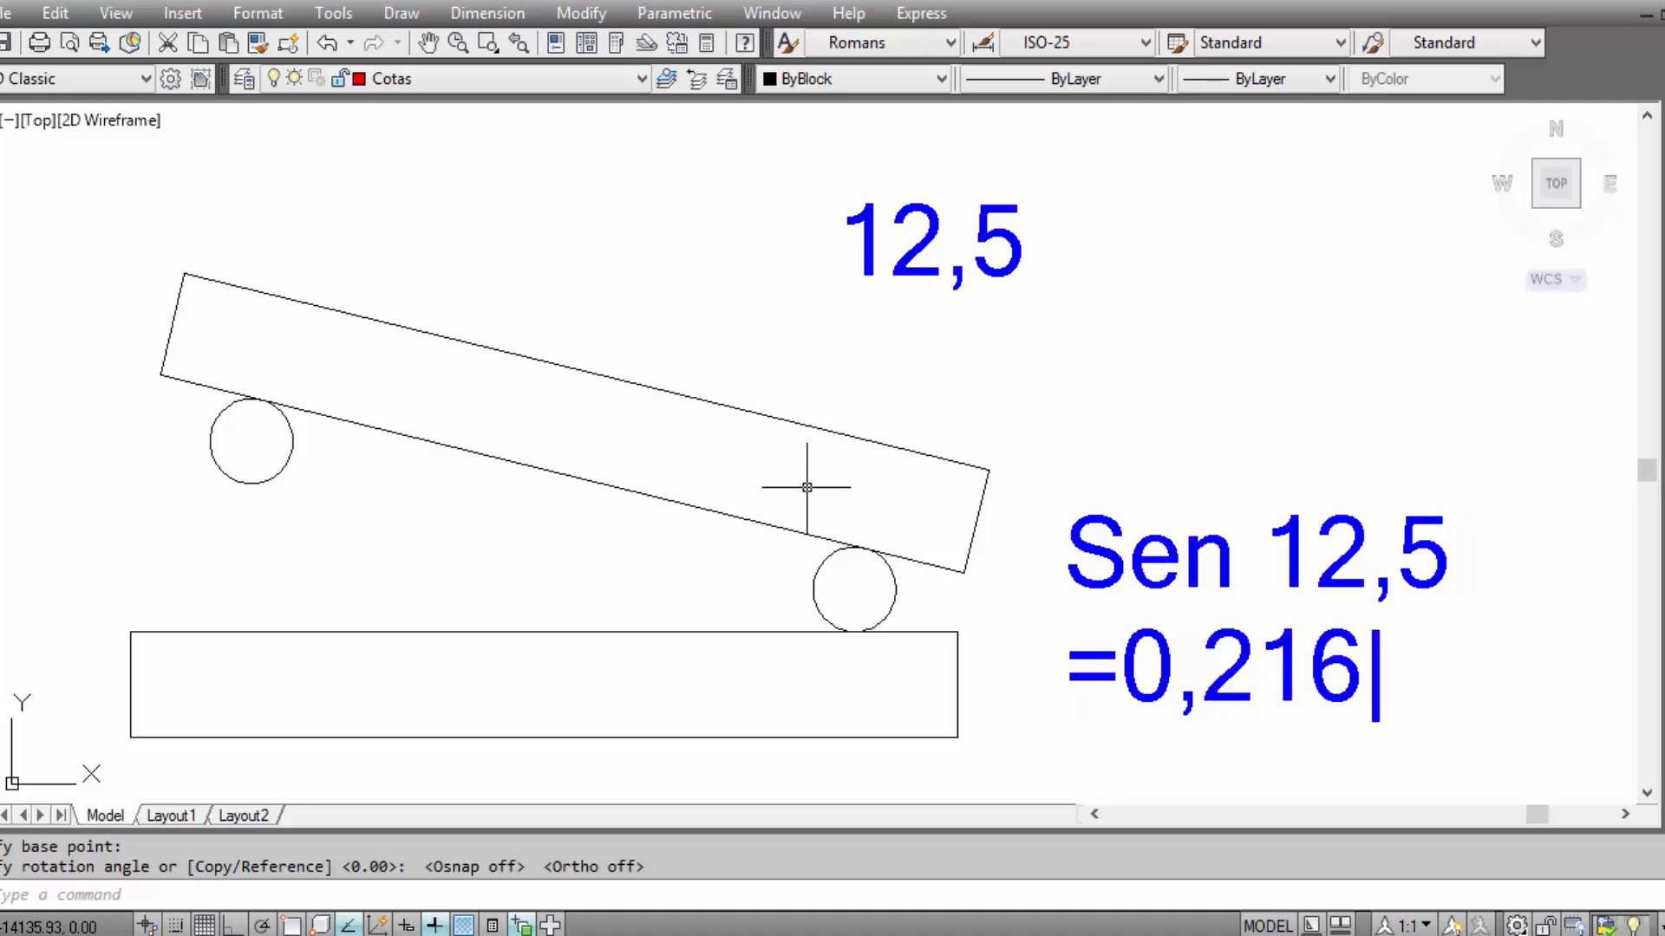
text(..)
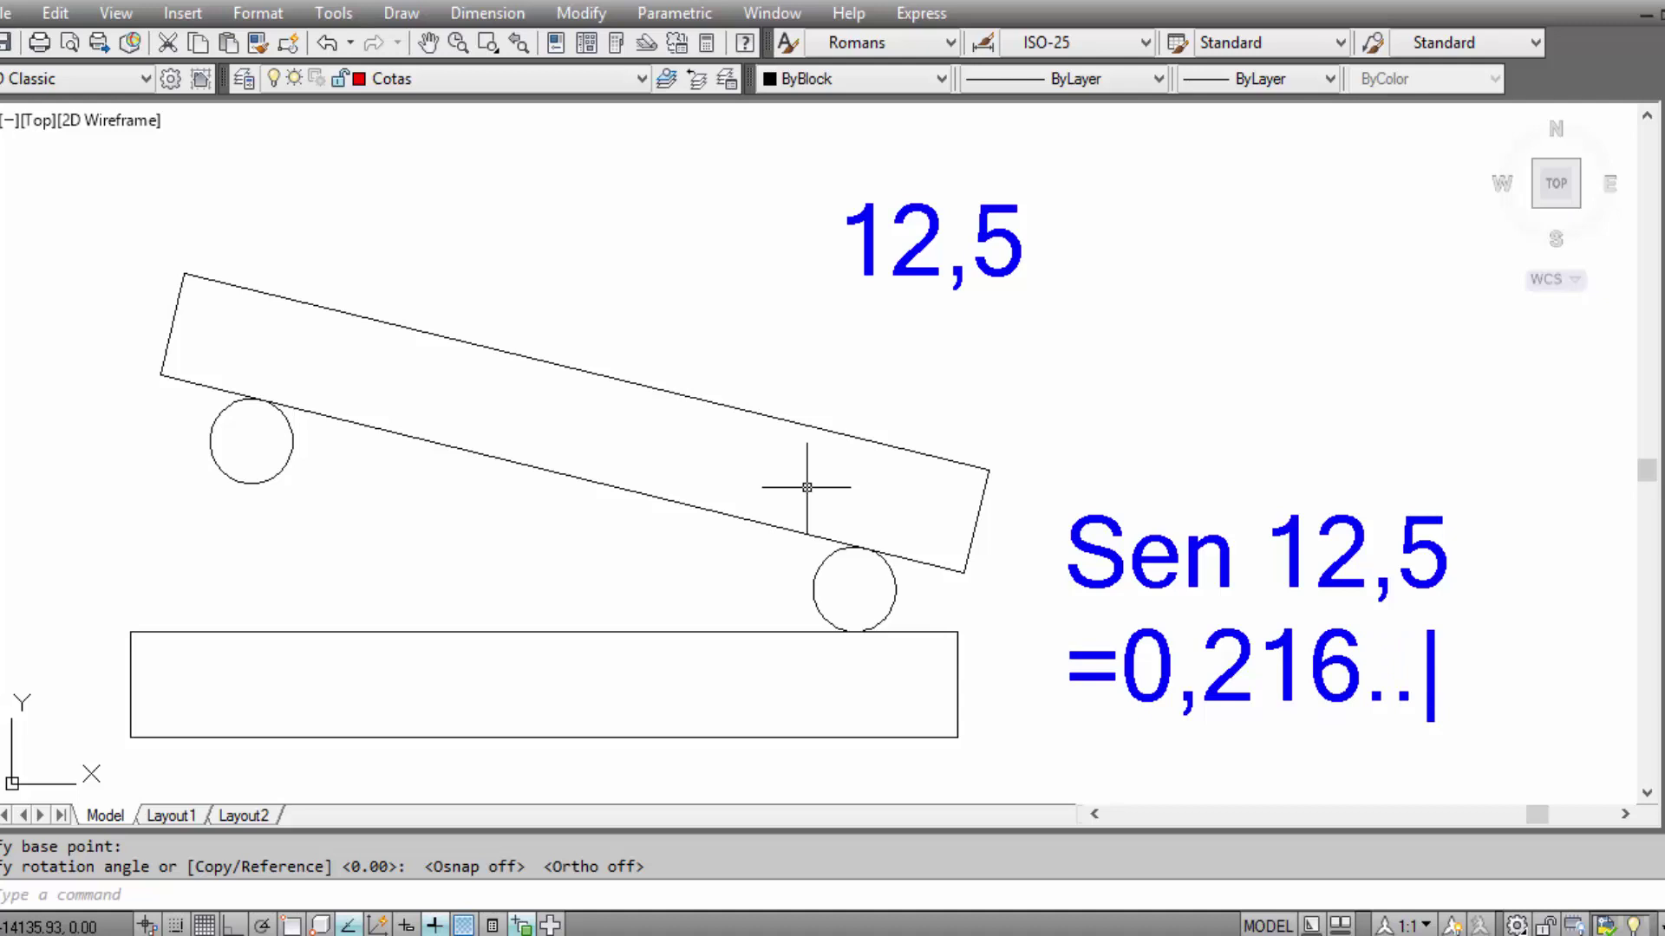
text(.)
key(Escape)
mouse_move(1055, 609)
mouse_down()
mouse_move(1347, 730)
mouse_move(1478, 744)
mouse_up()
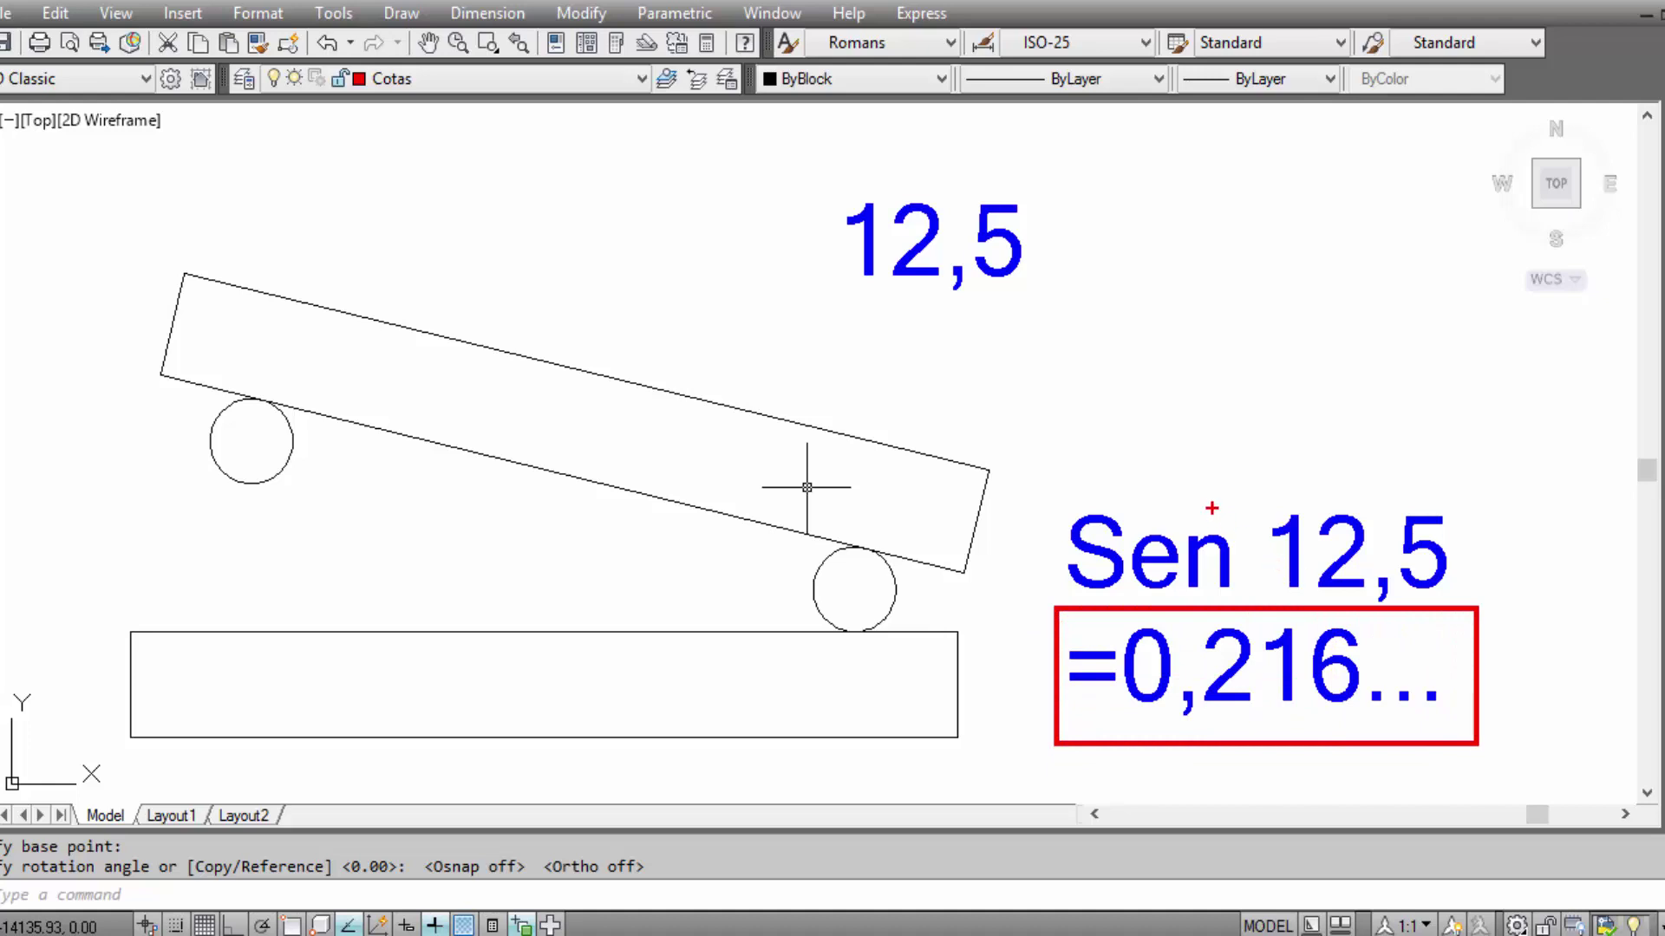
ctrl+shift+drag(1221, 505, 1186, 428)
drag(240, 441, 856, 597)
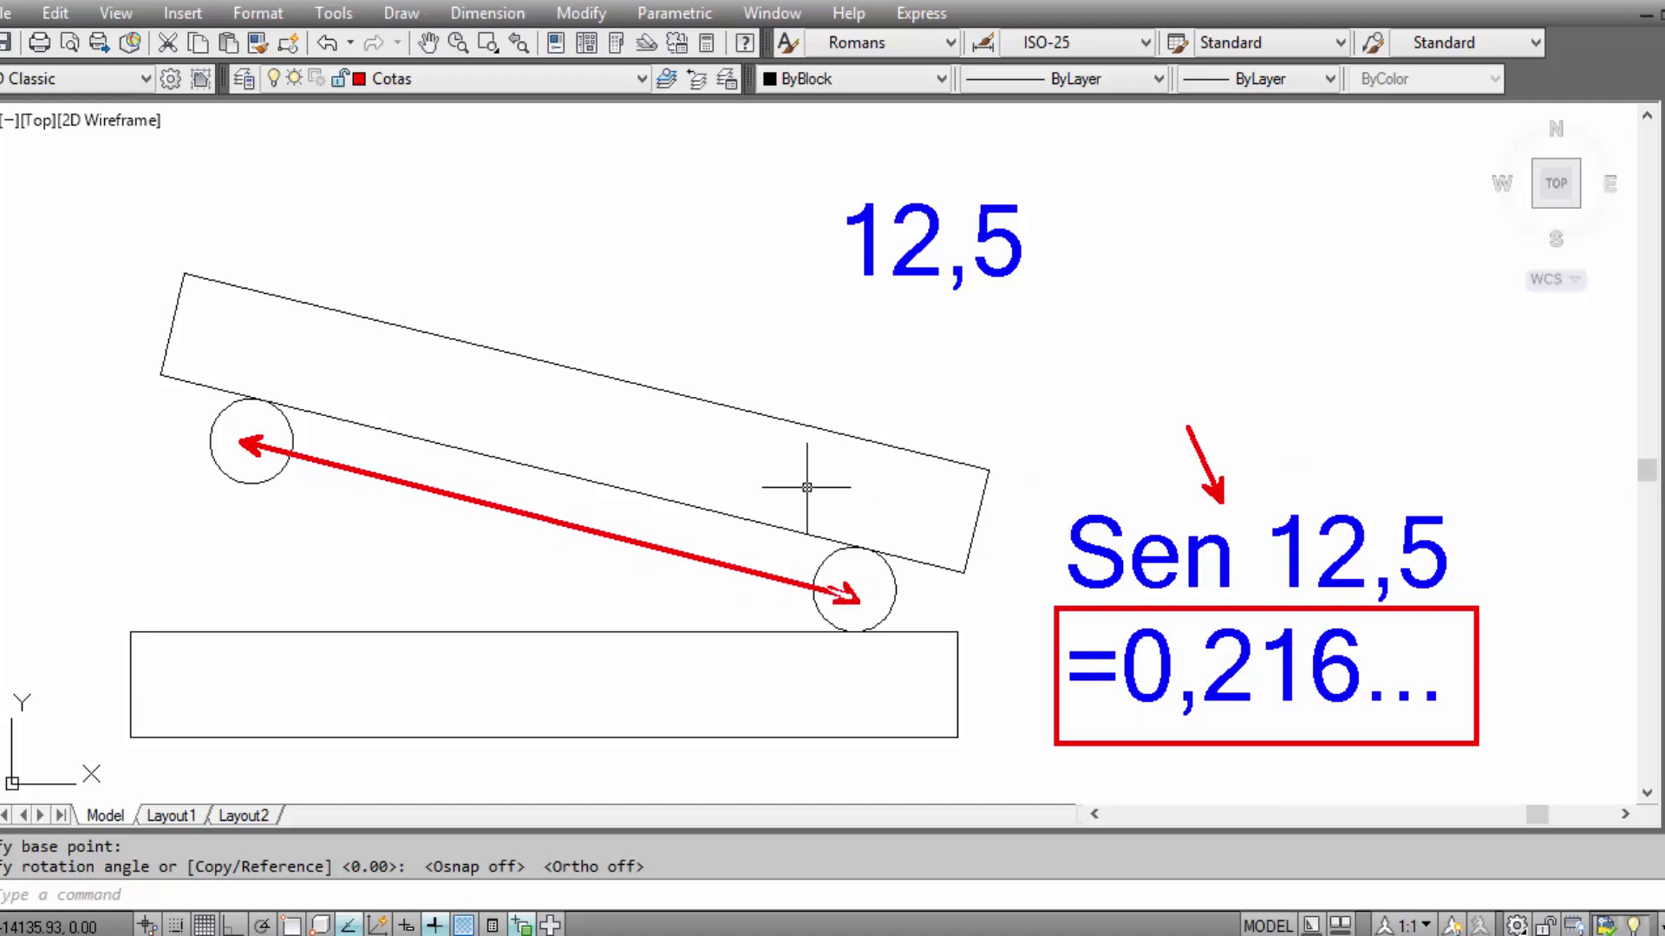
key(Escape)
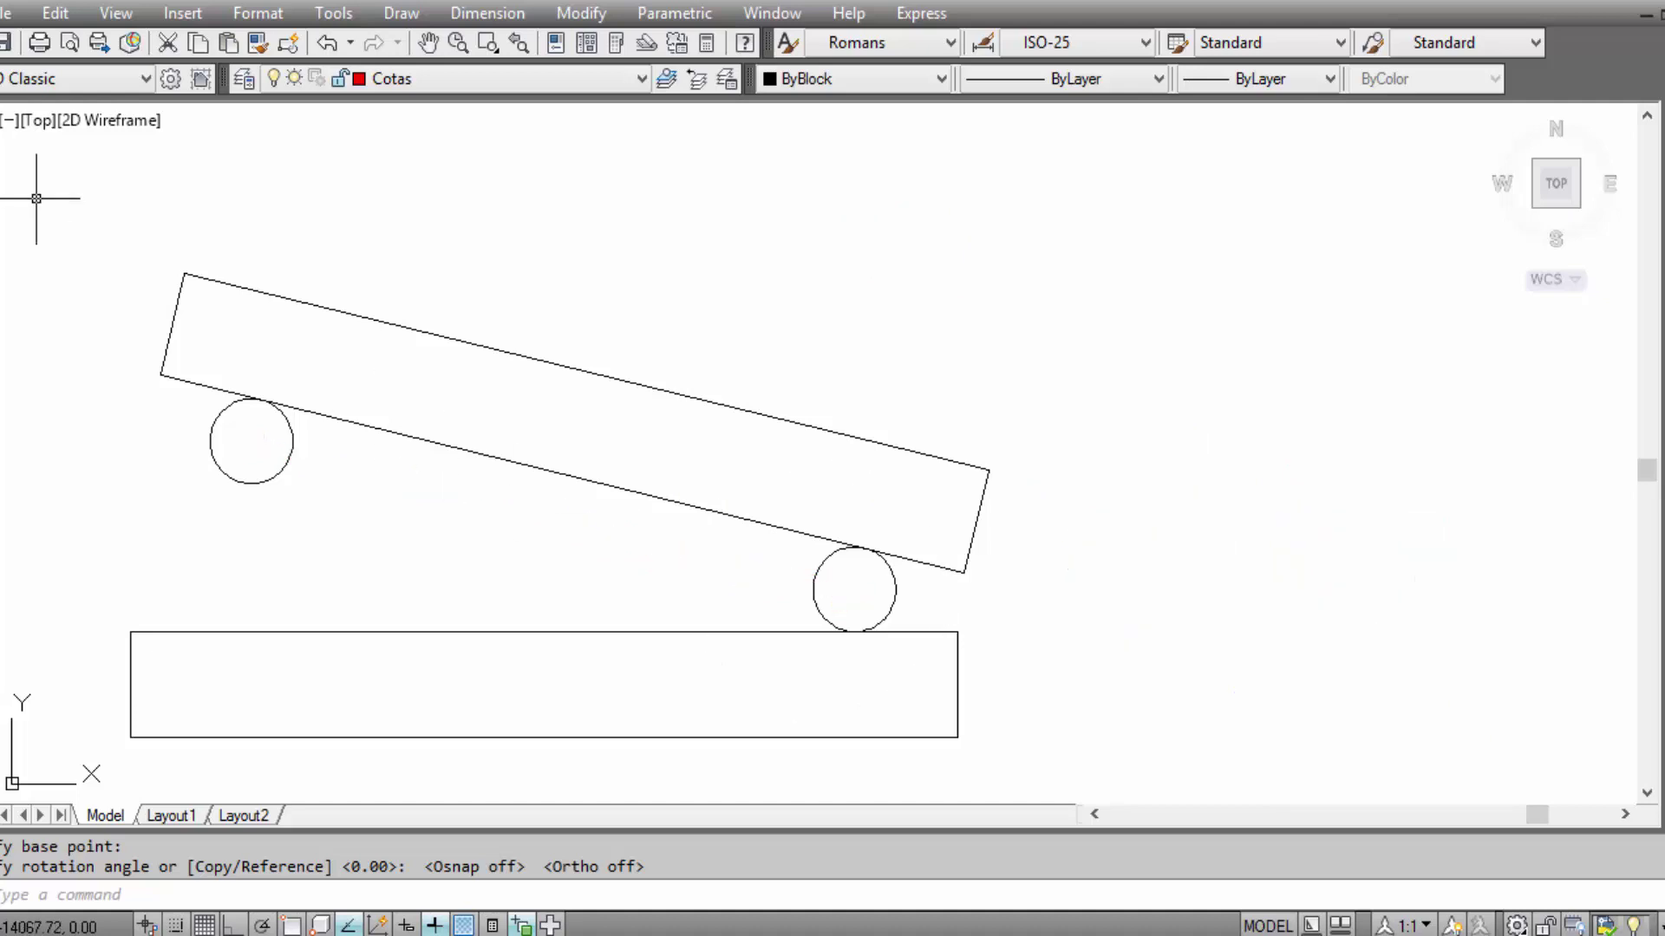
Turn on Ortho and OSNAP, pick both roller centres for an aligned dimension, then cancel it.
click(1, 153)
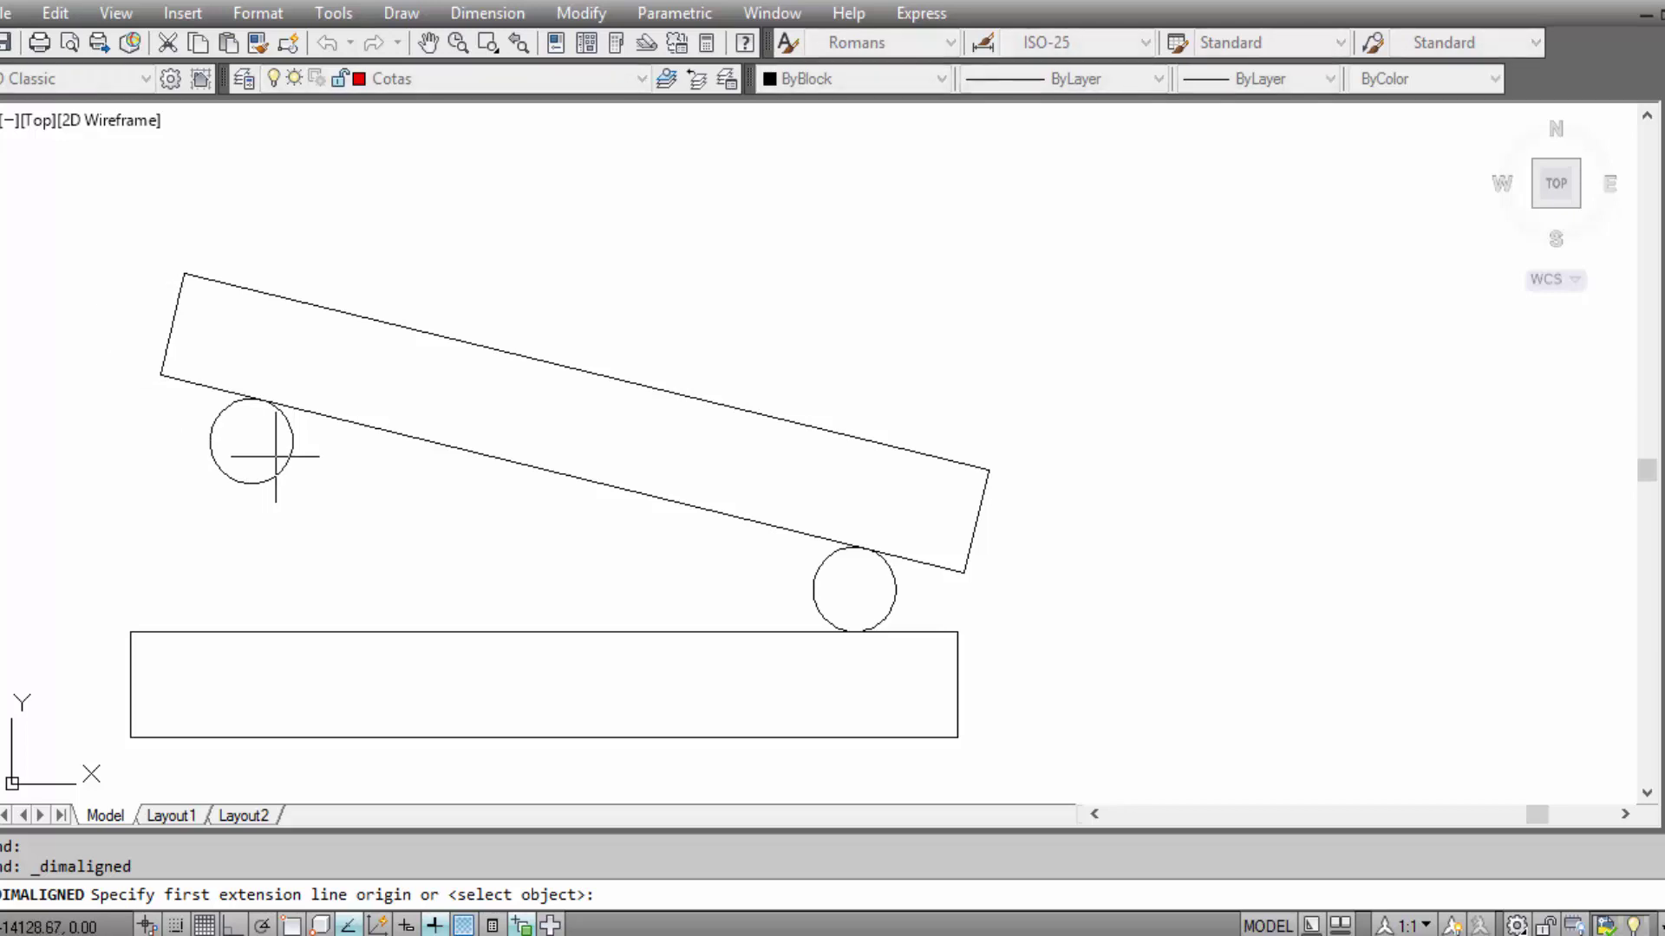
click(232, 926)
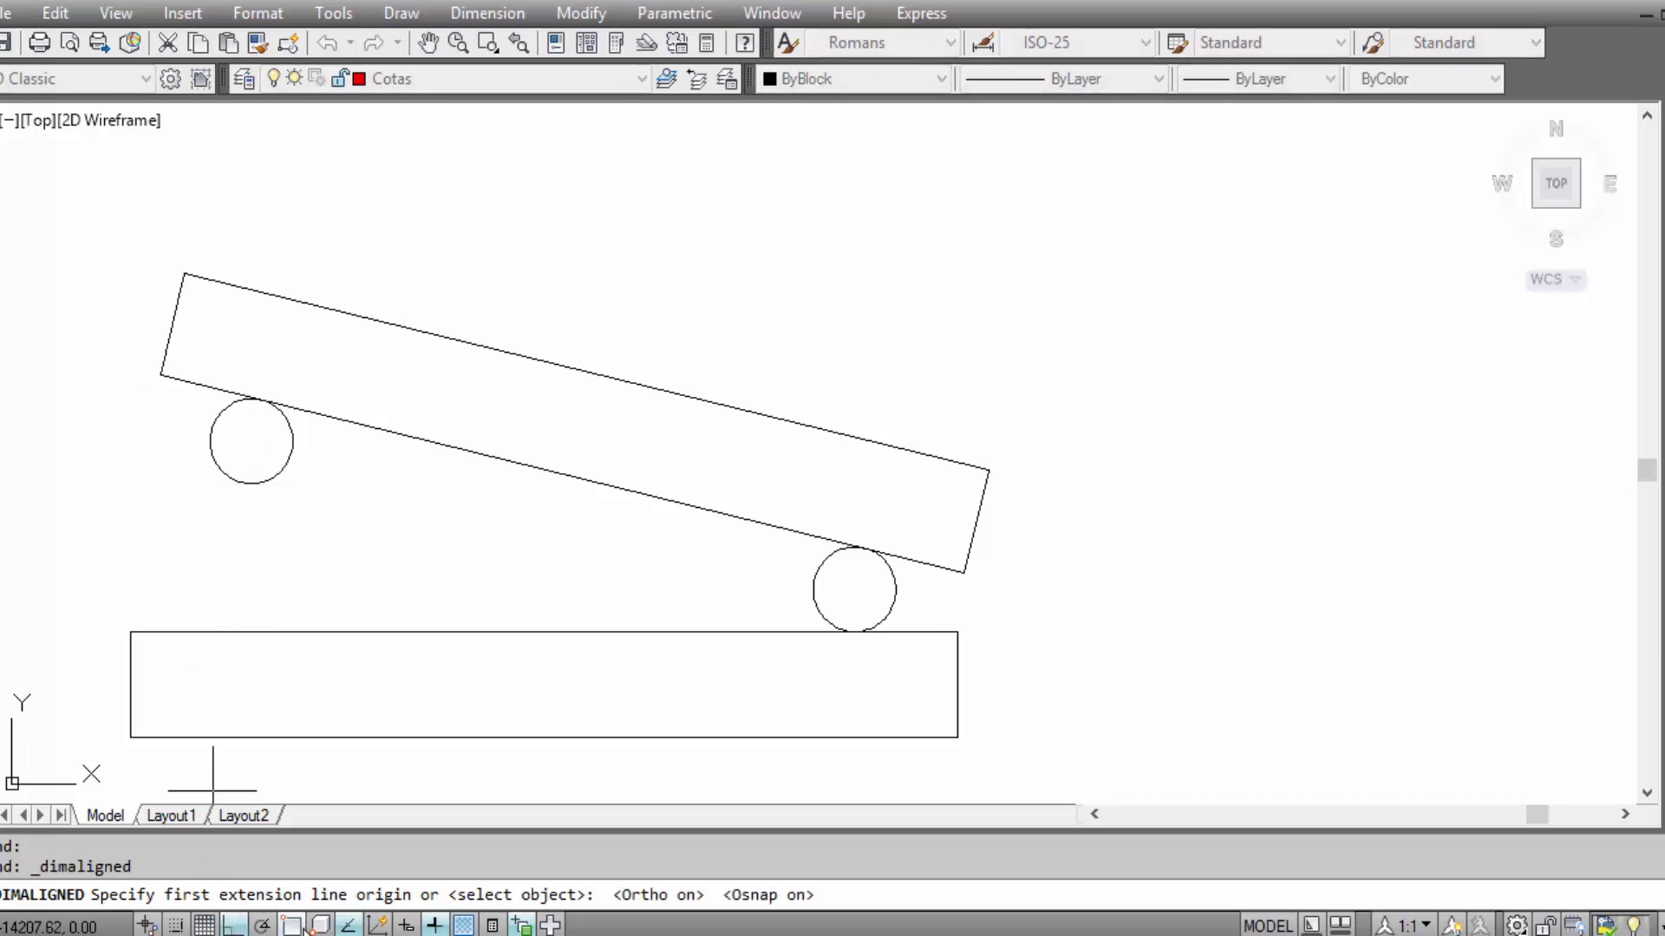
click(291, 925)
click(251, 441)
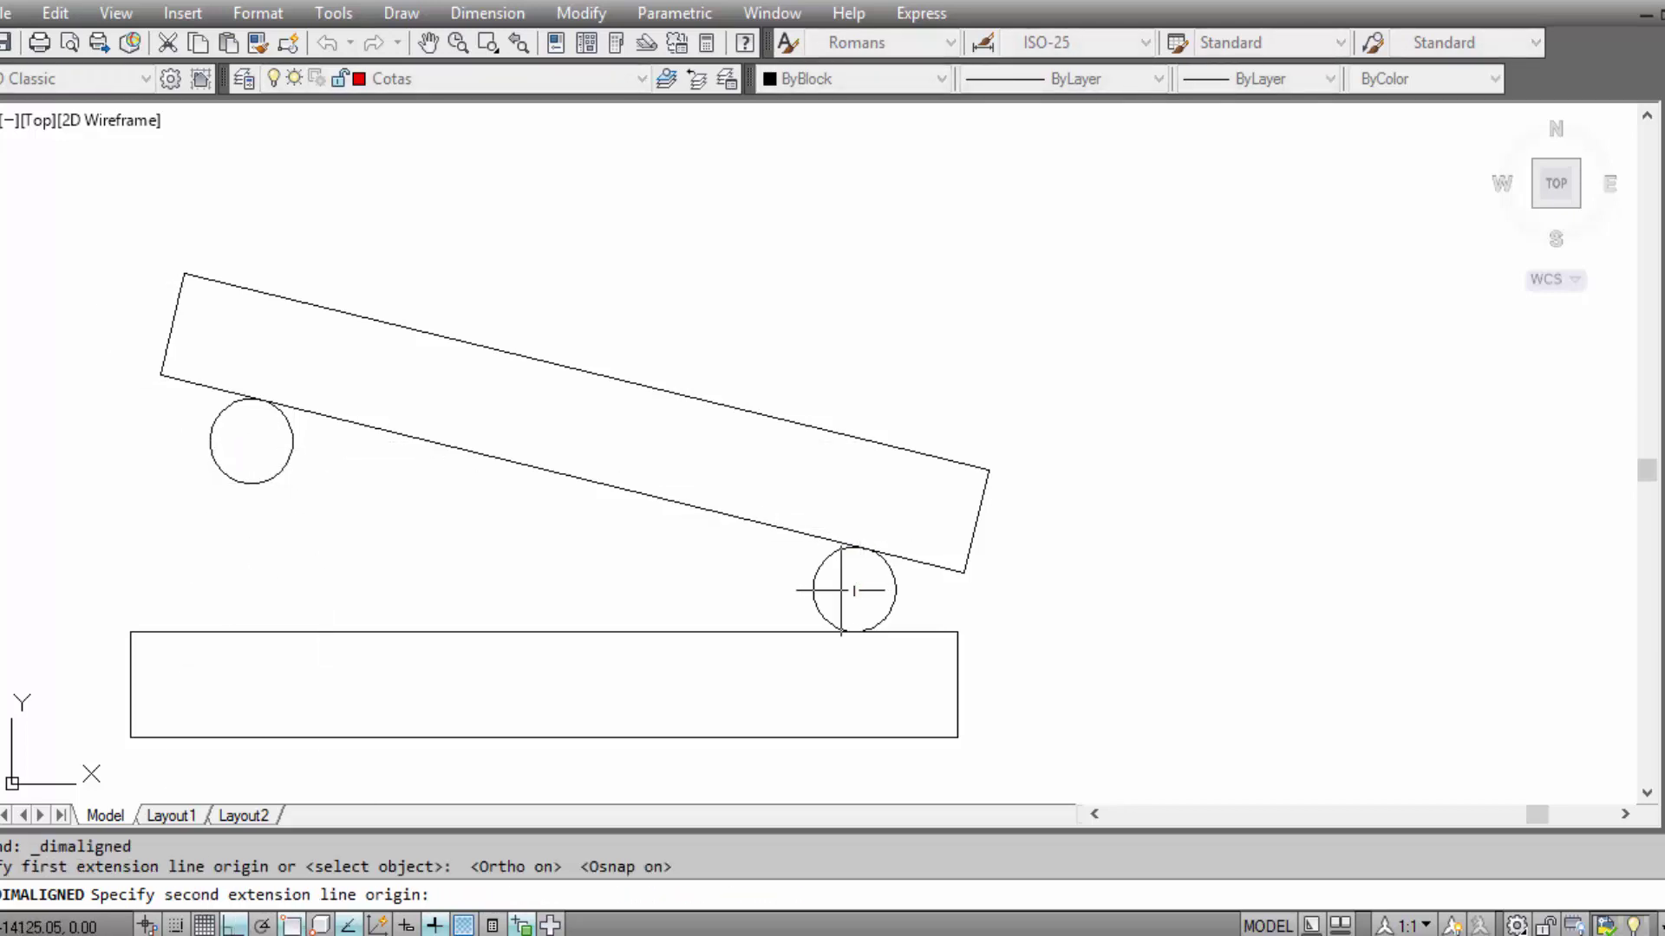
click(854, 590)
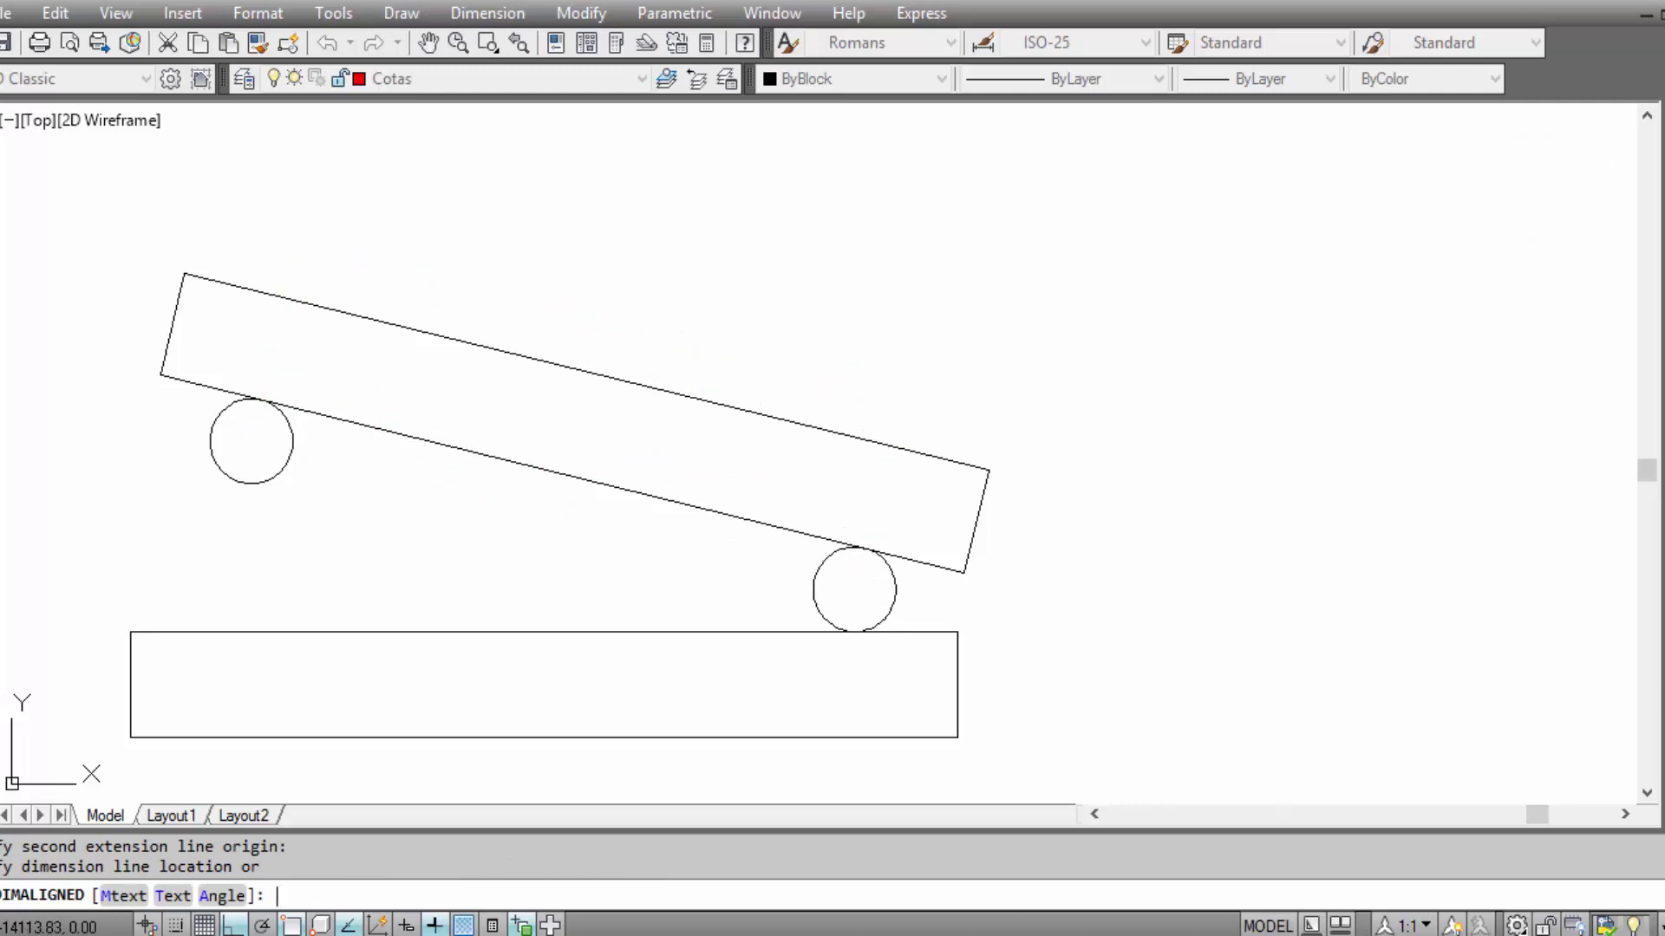
key(Escape)
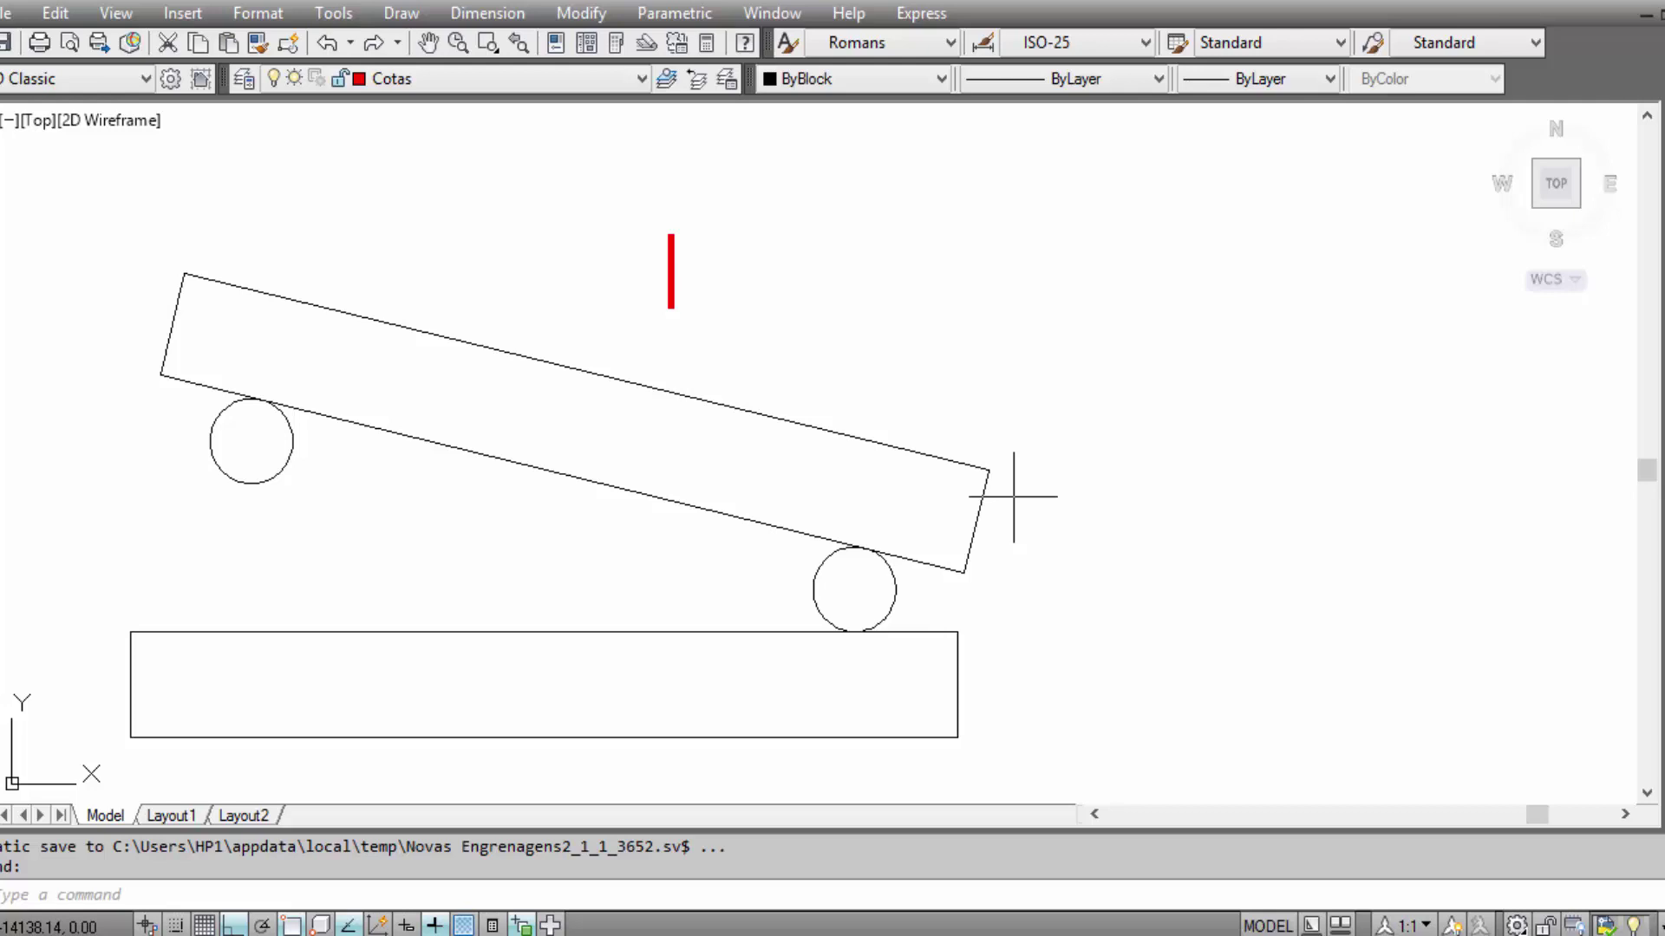
text((sen 12)
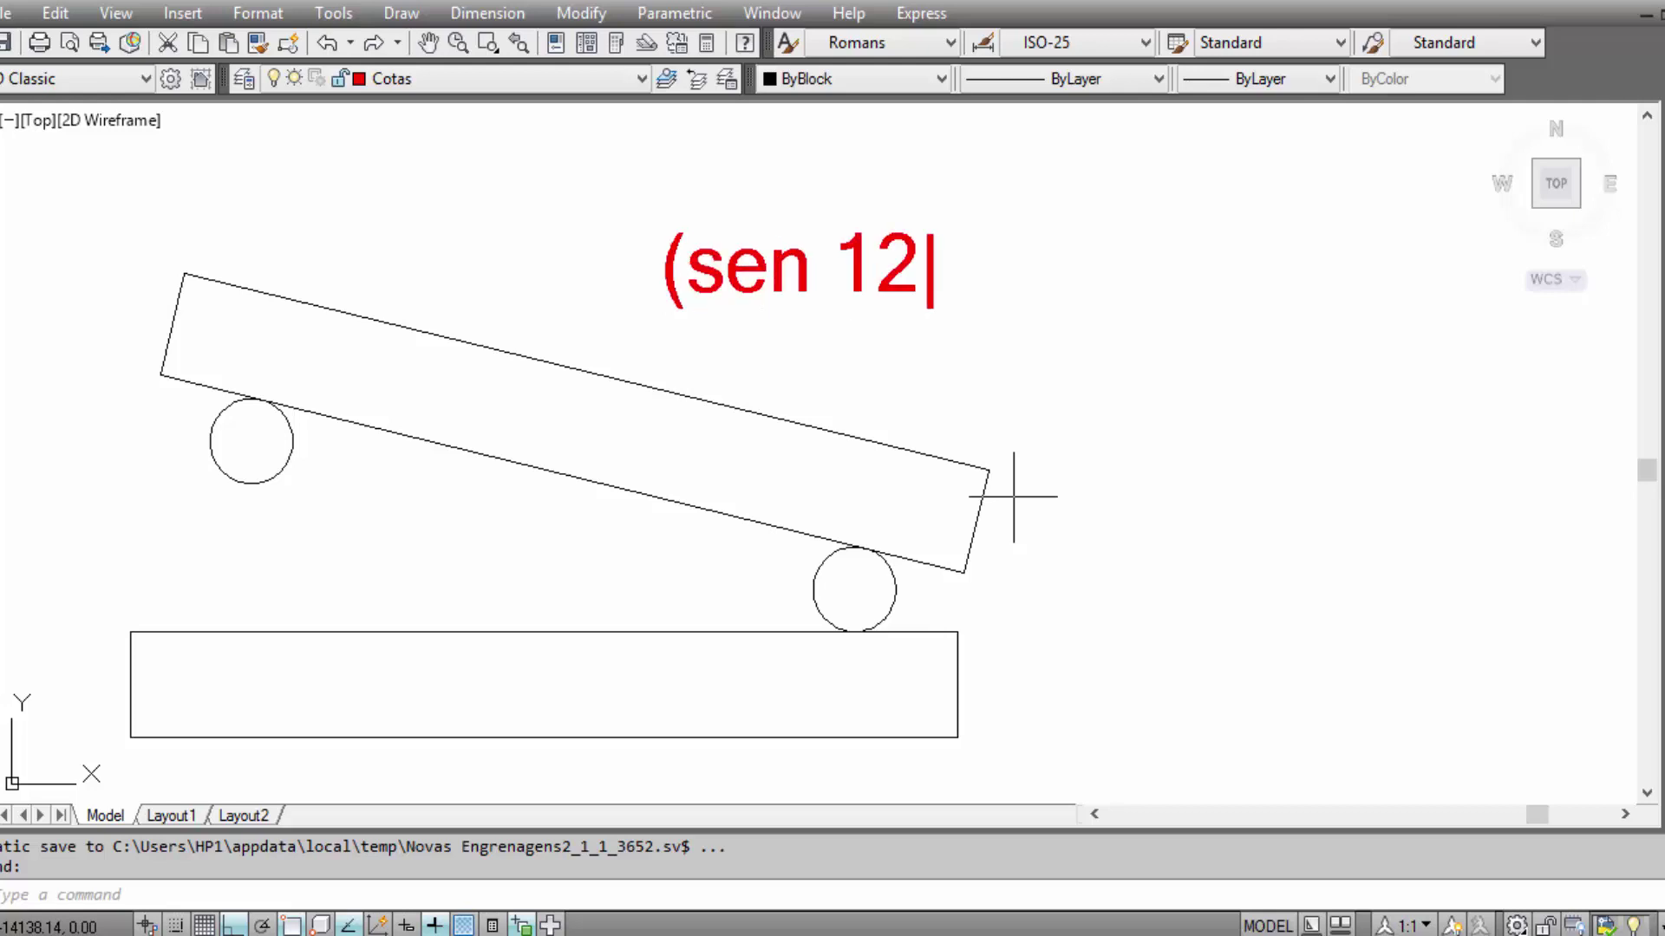
text(,5) x )
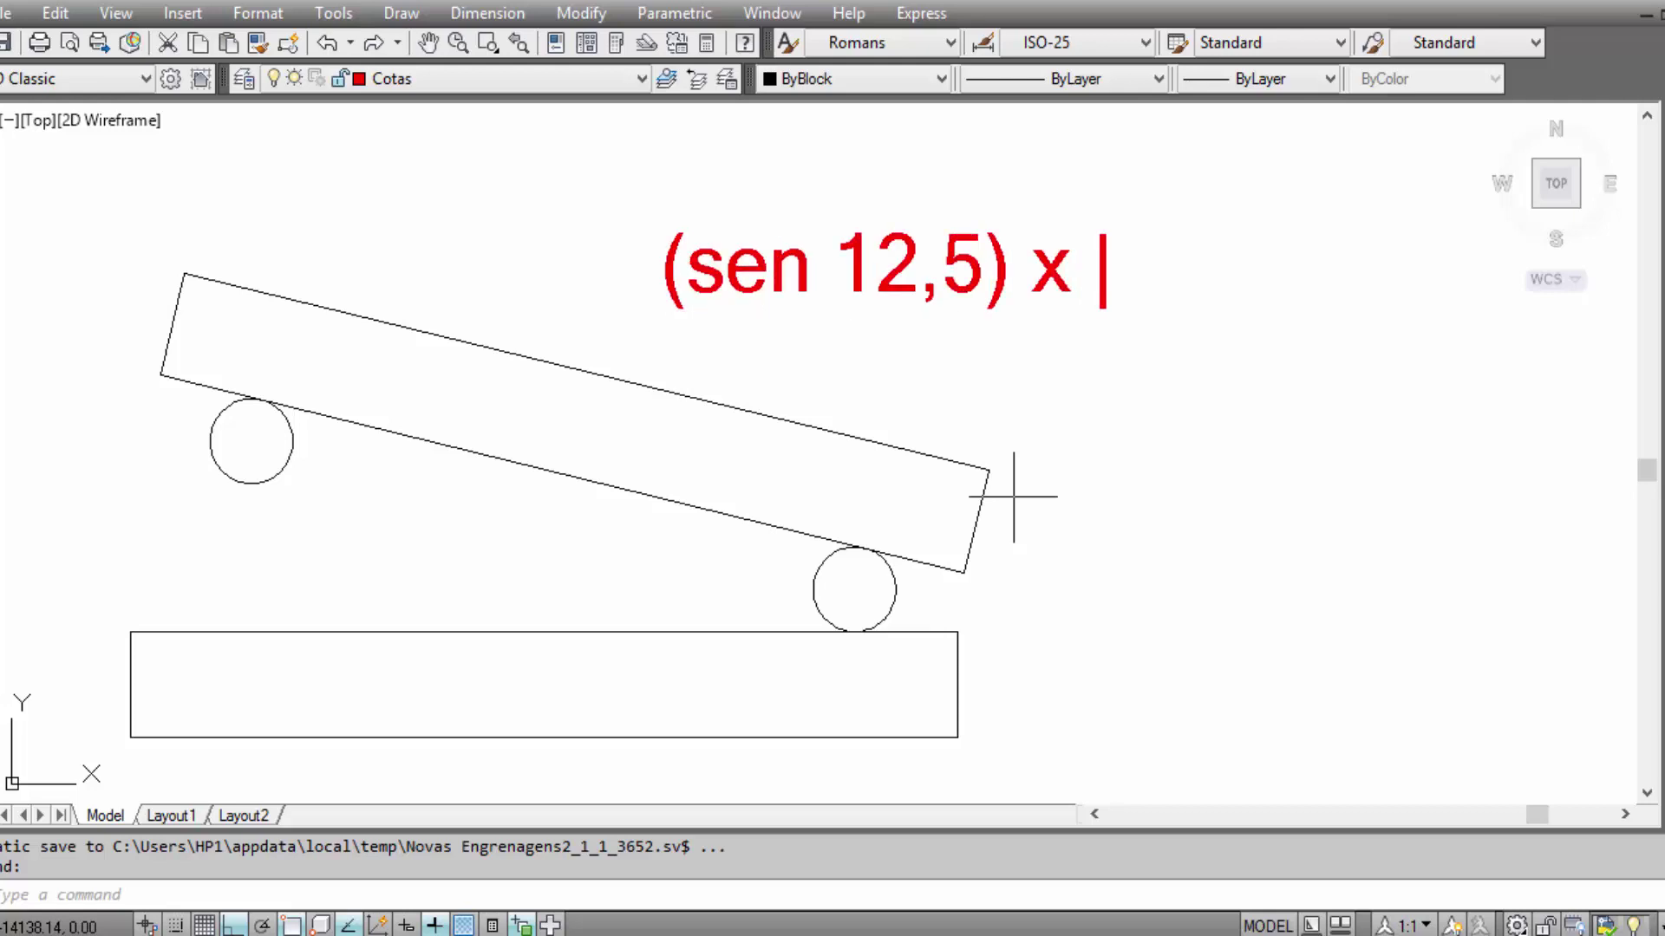
text(150)
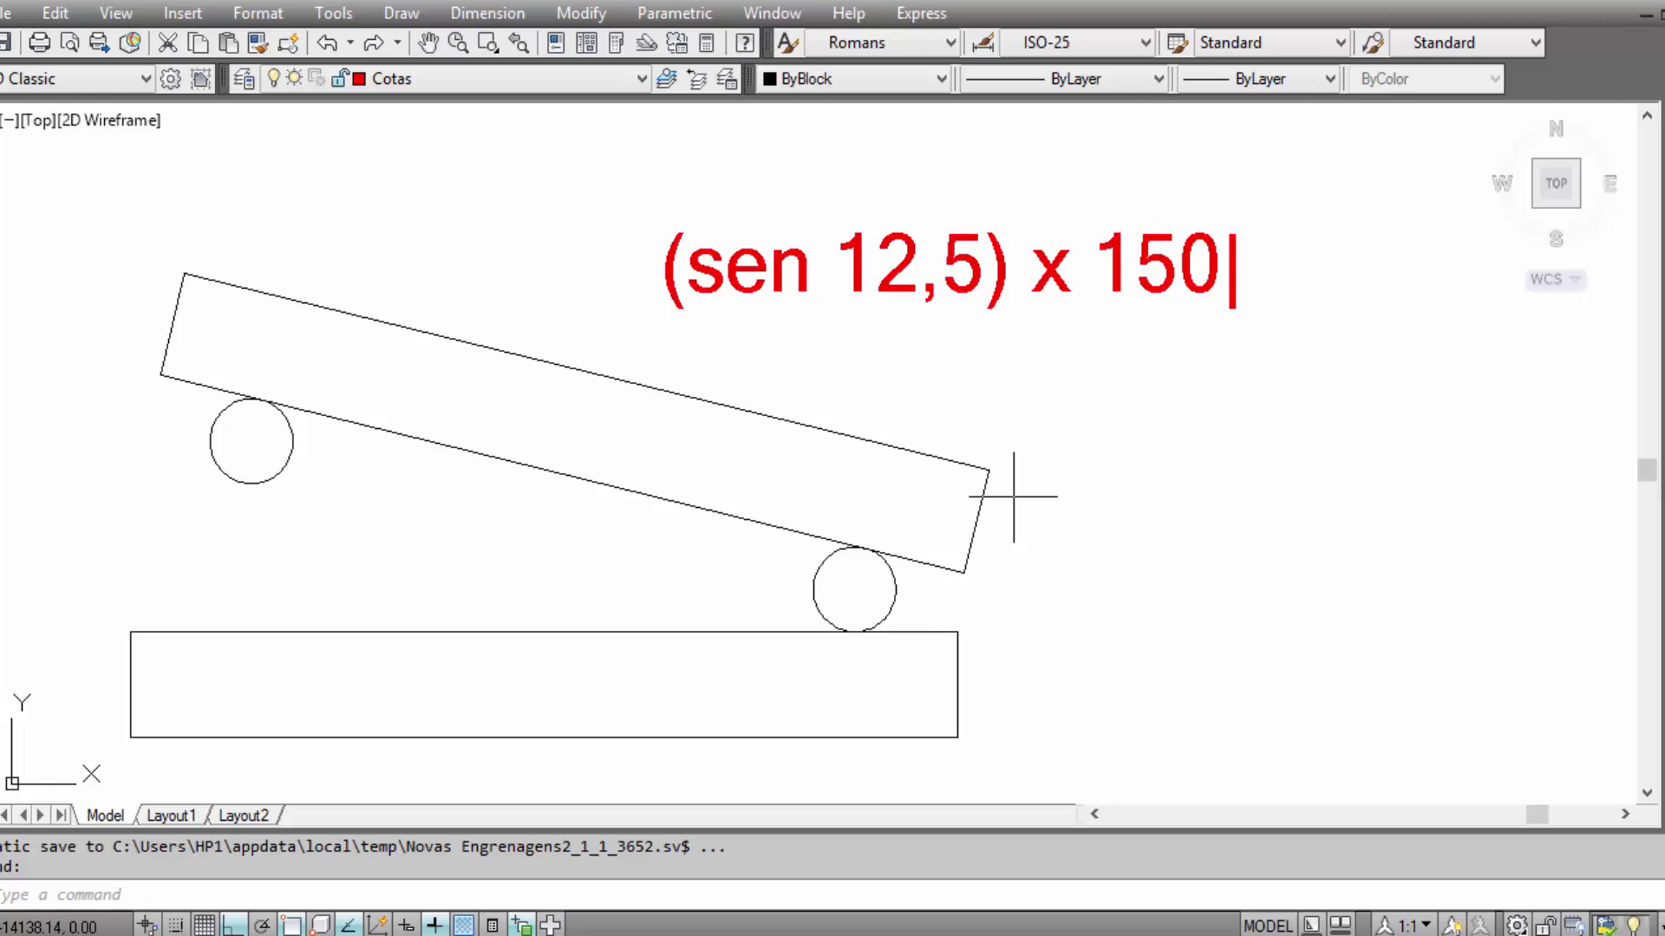
key(Return)
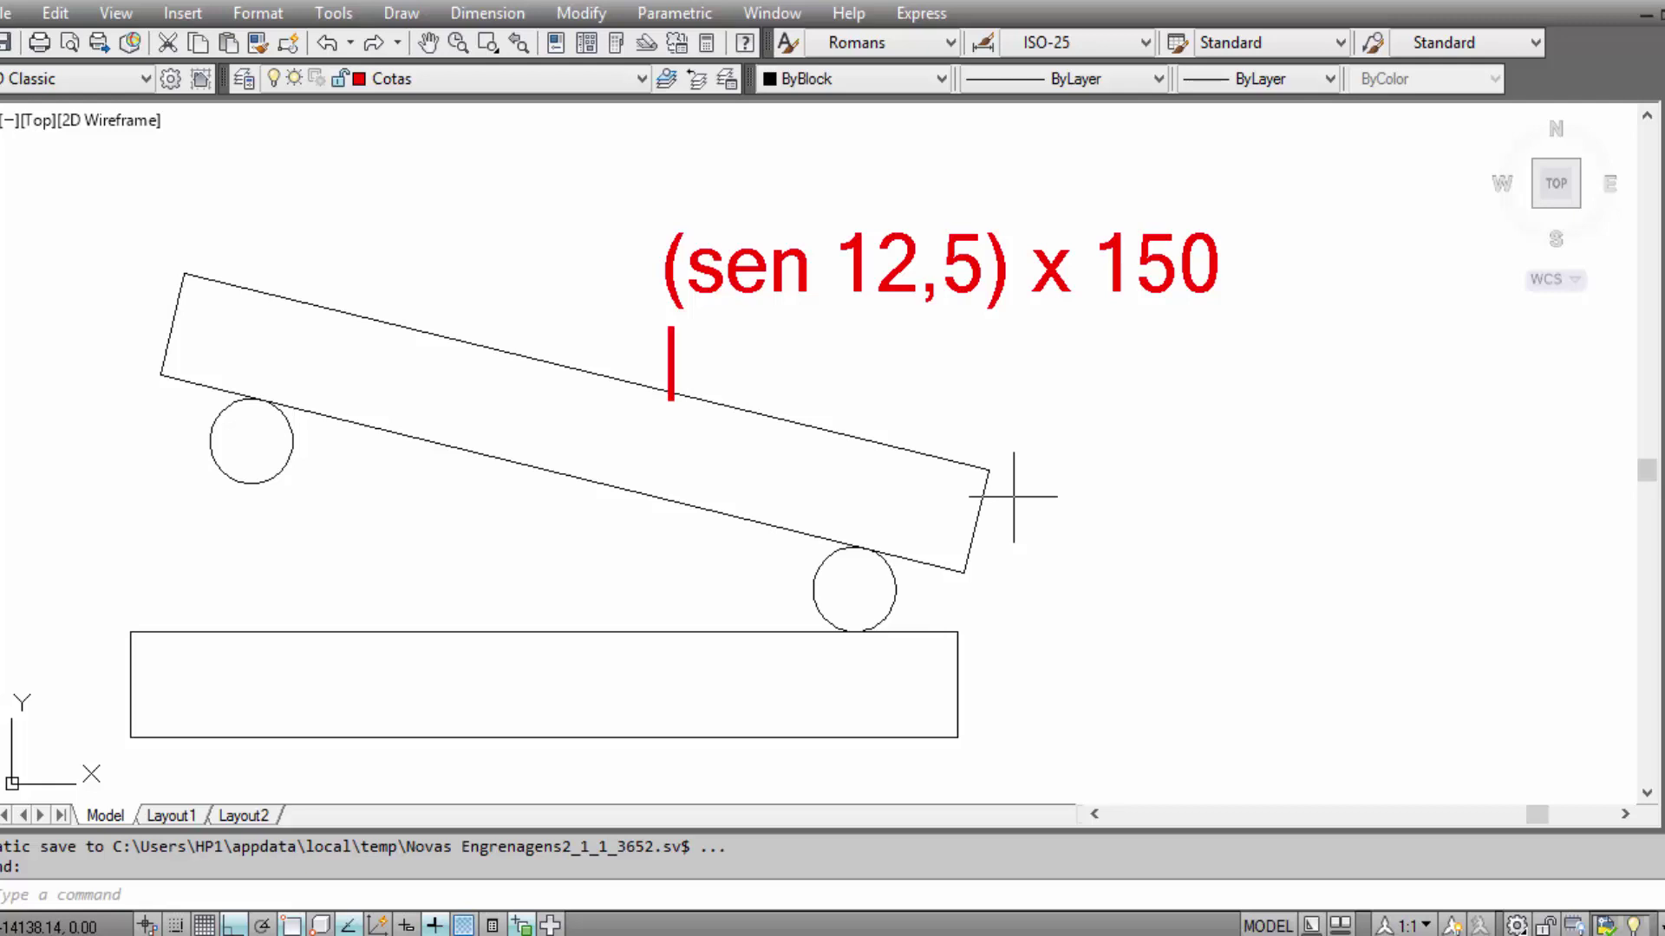
text(=32,)
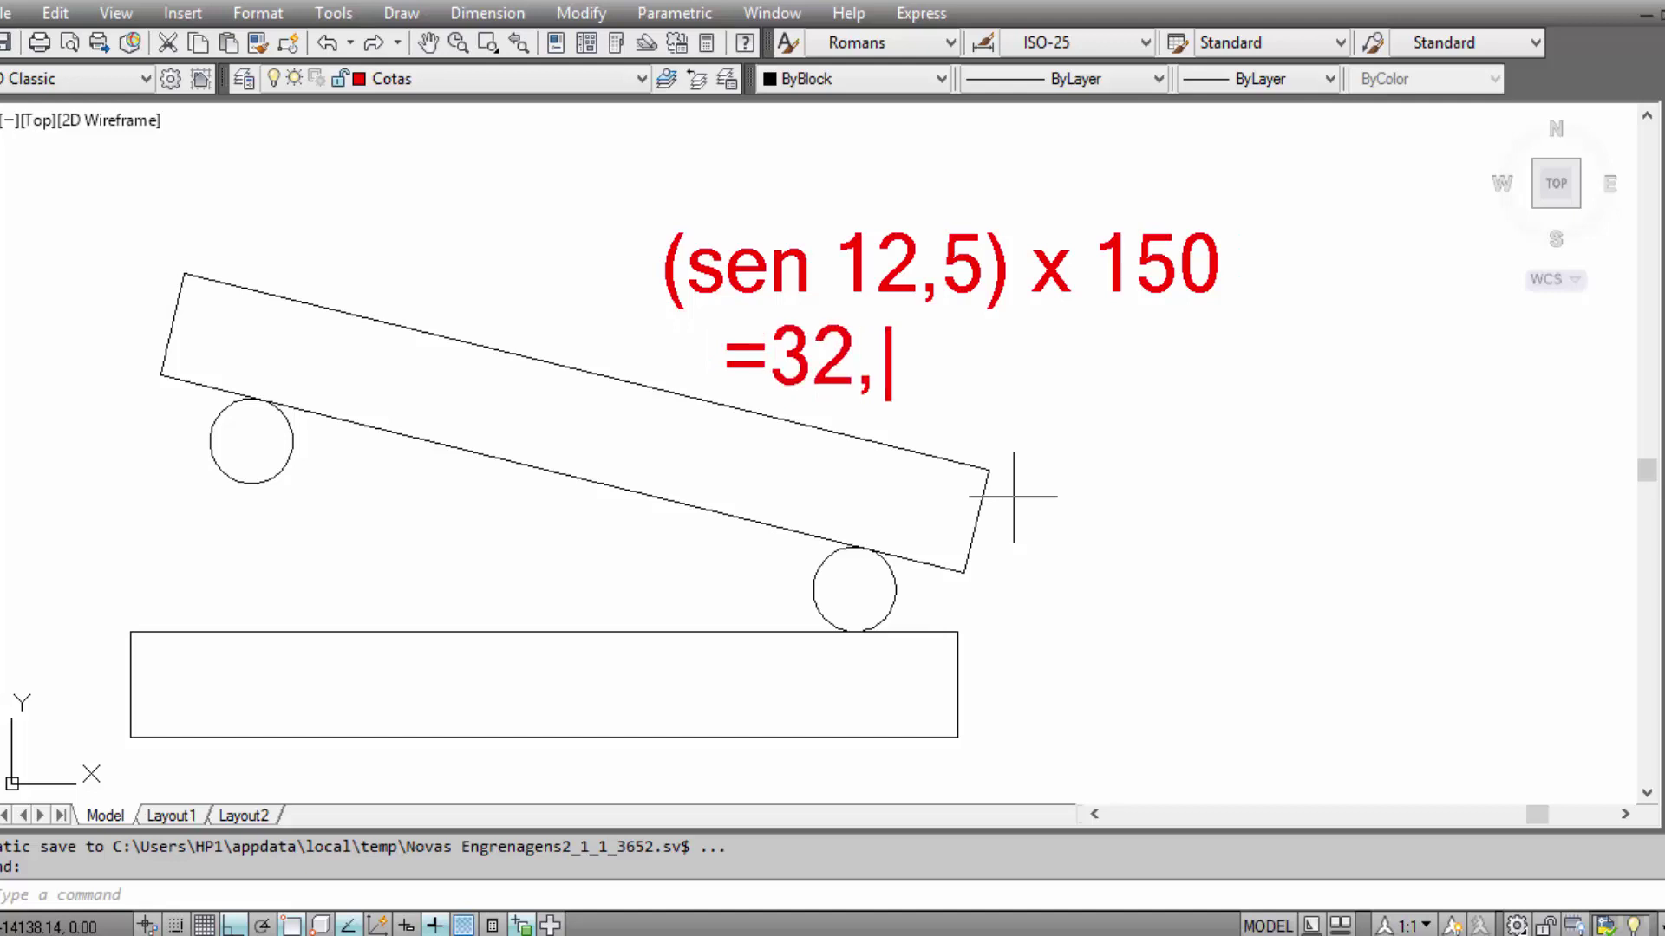
text(46 mm)
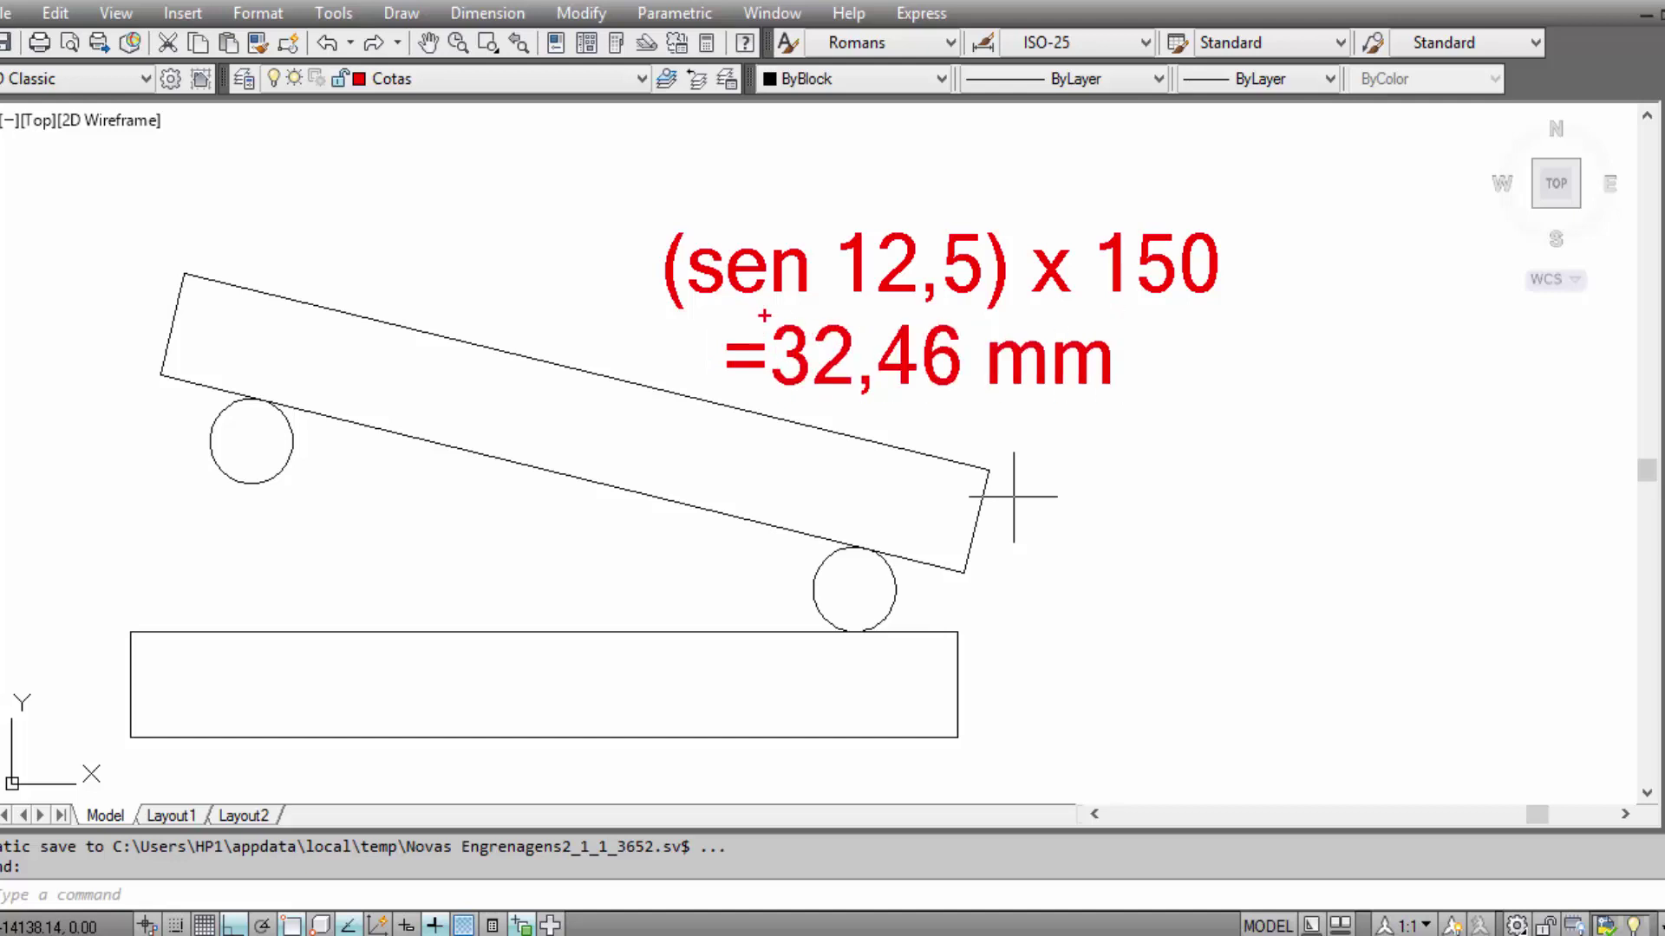
drag(716, 303, 1173, 406)
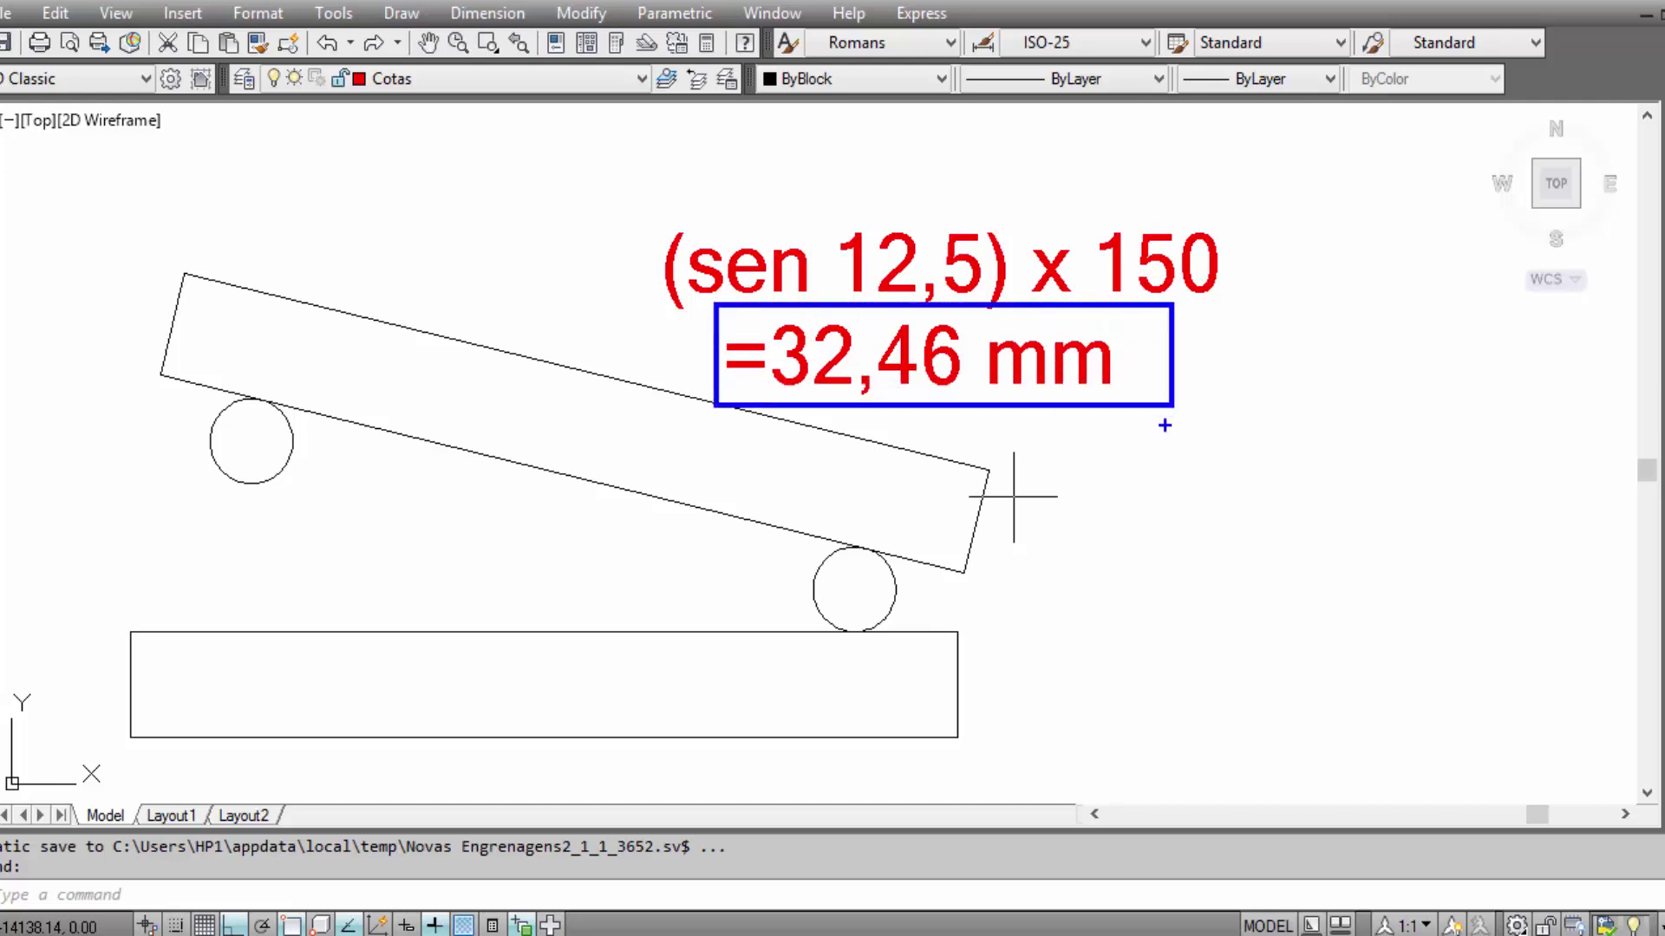
drag(202, 484, 306, 625)
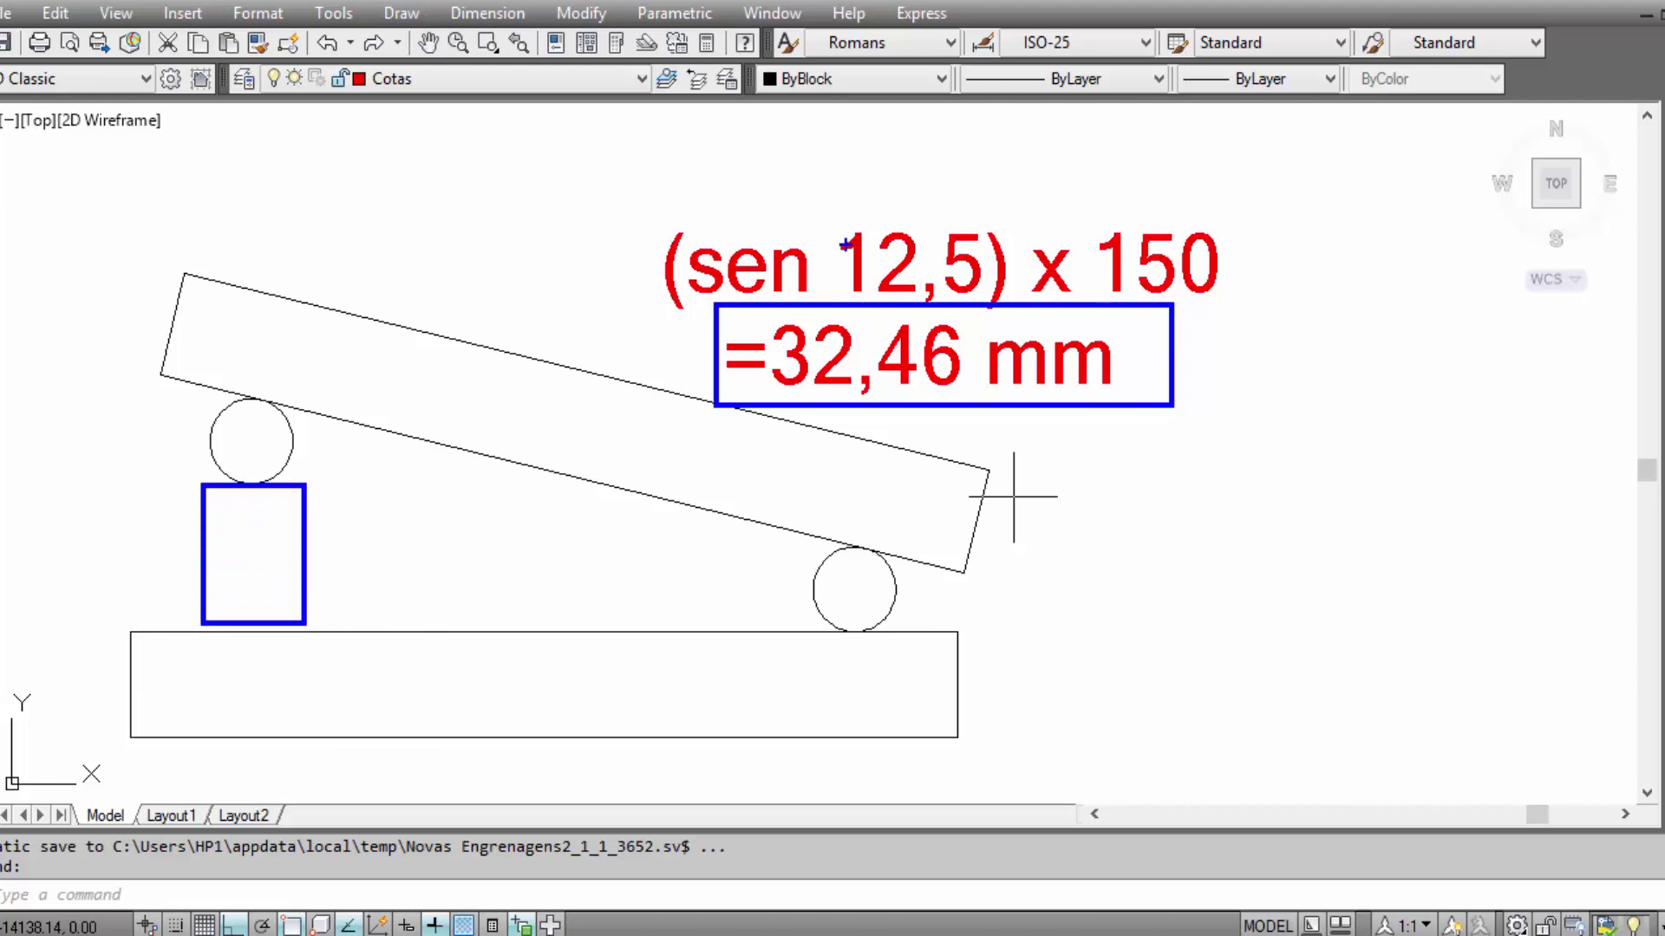
drag(822, 208, 999, 310)
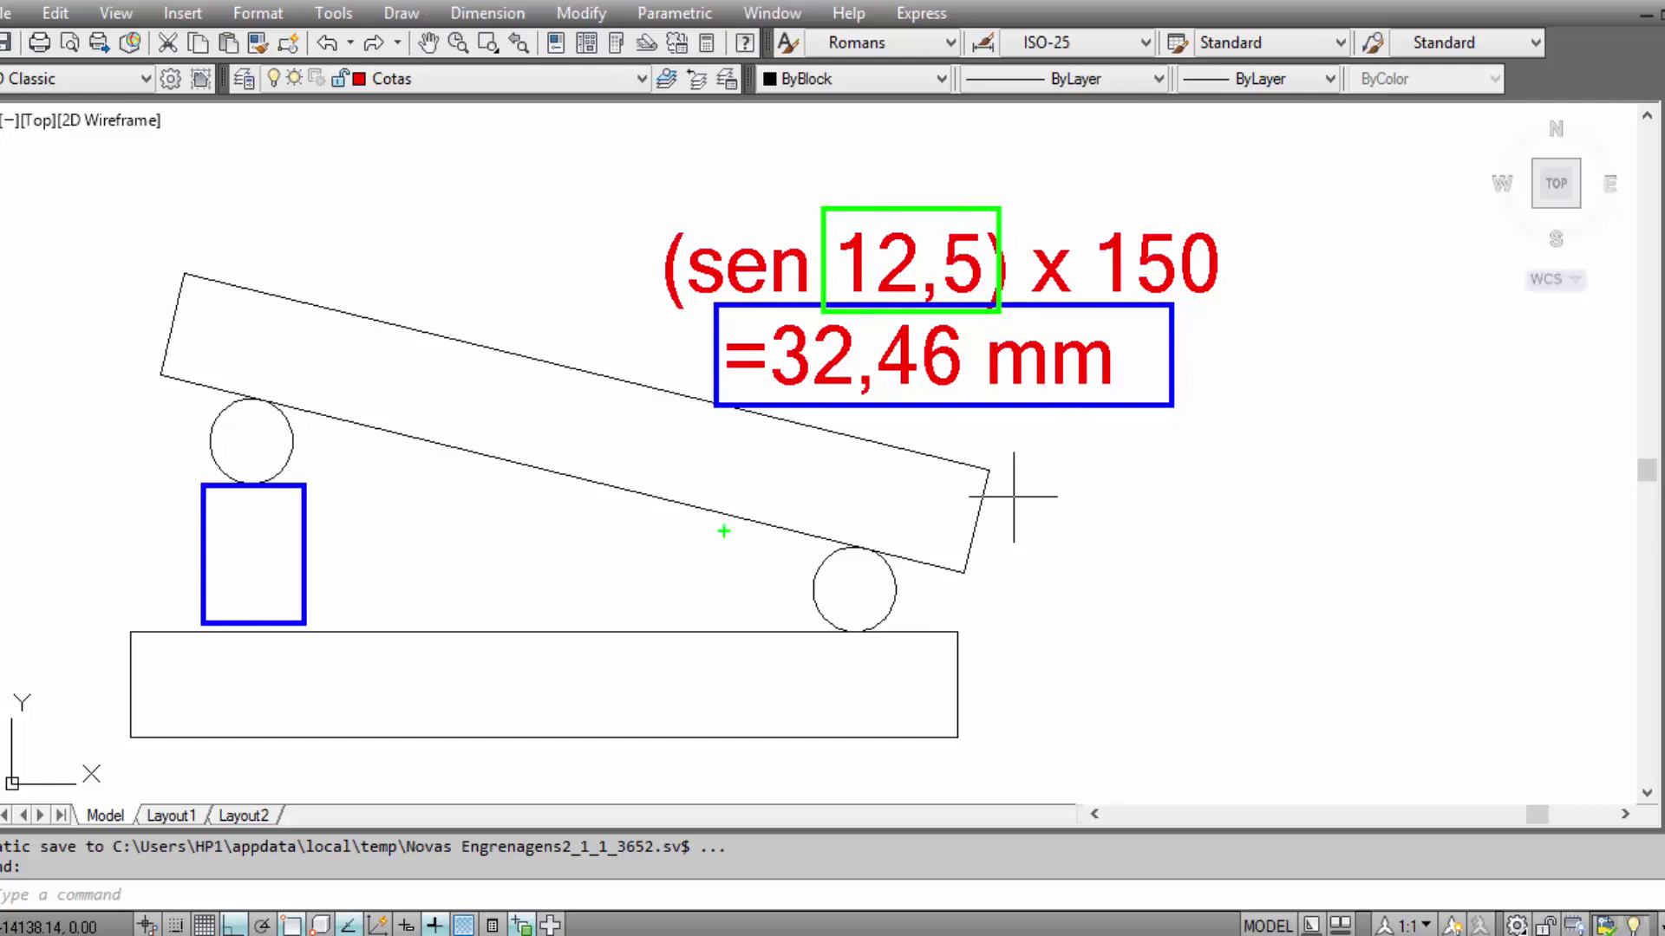
key(Escape)
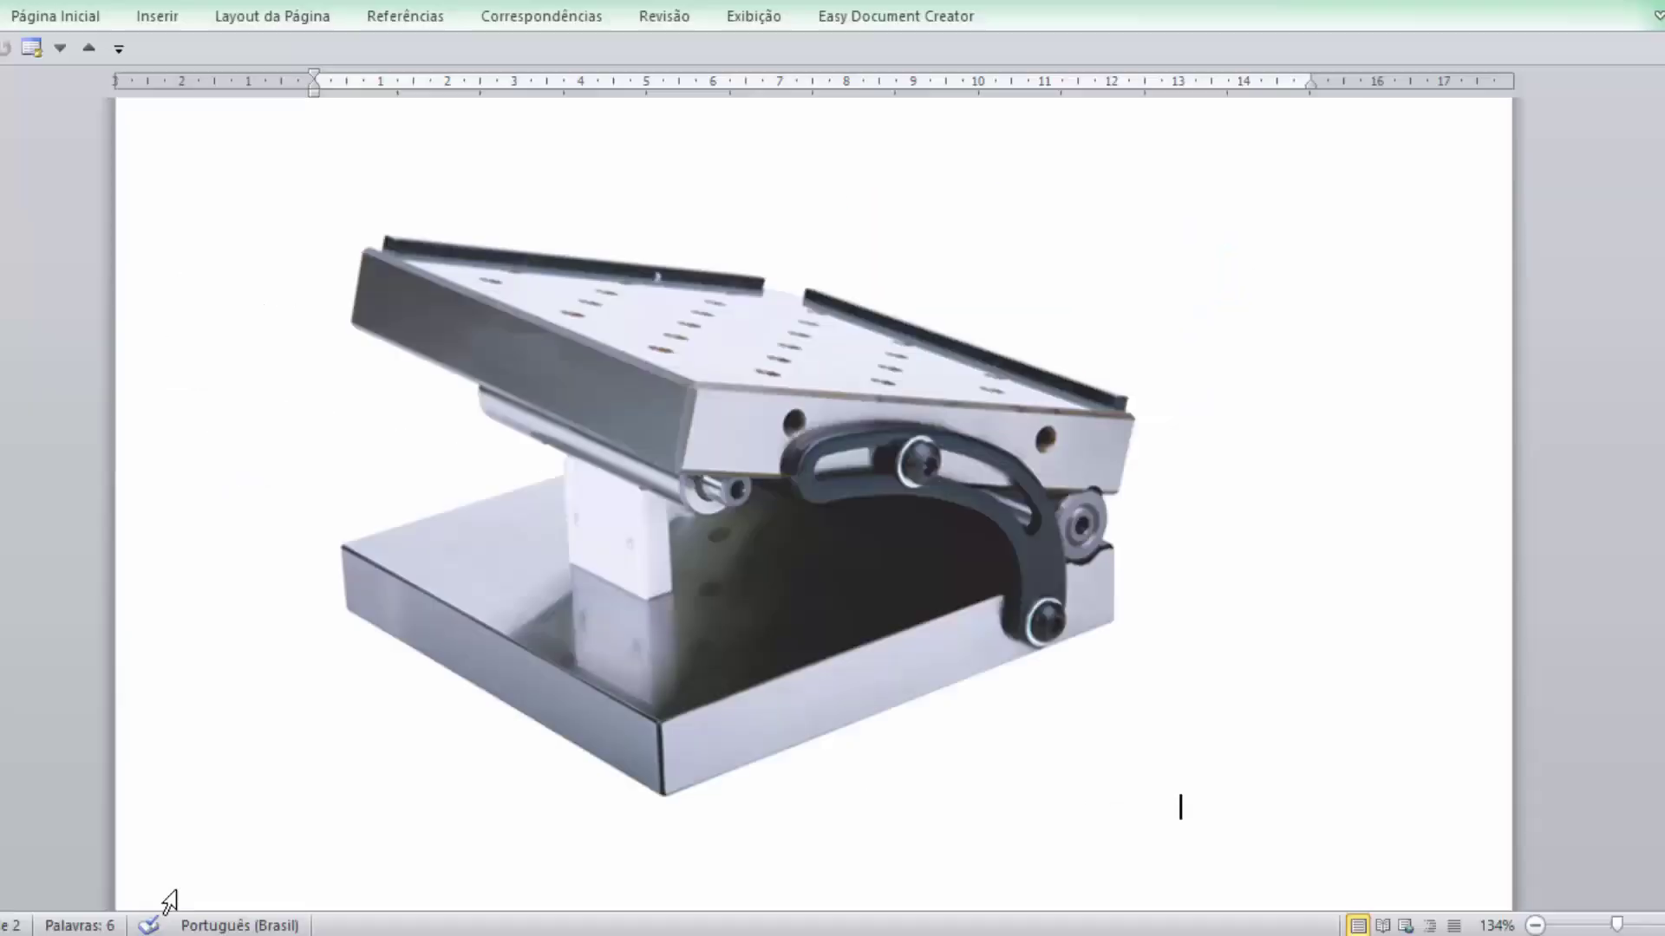
Trace a green height mark over the photo's gauge block, then return to AutoCAD.
scroll(599, 629, up, 1)
scroll(621, 661, down, 1)
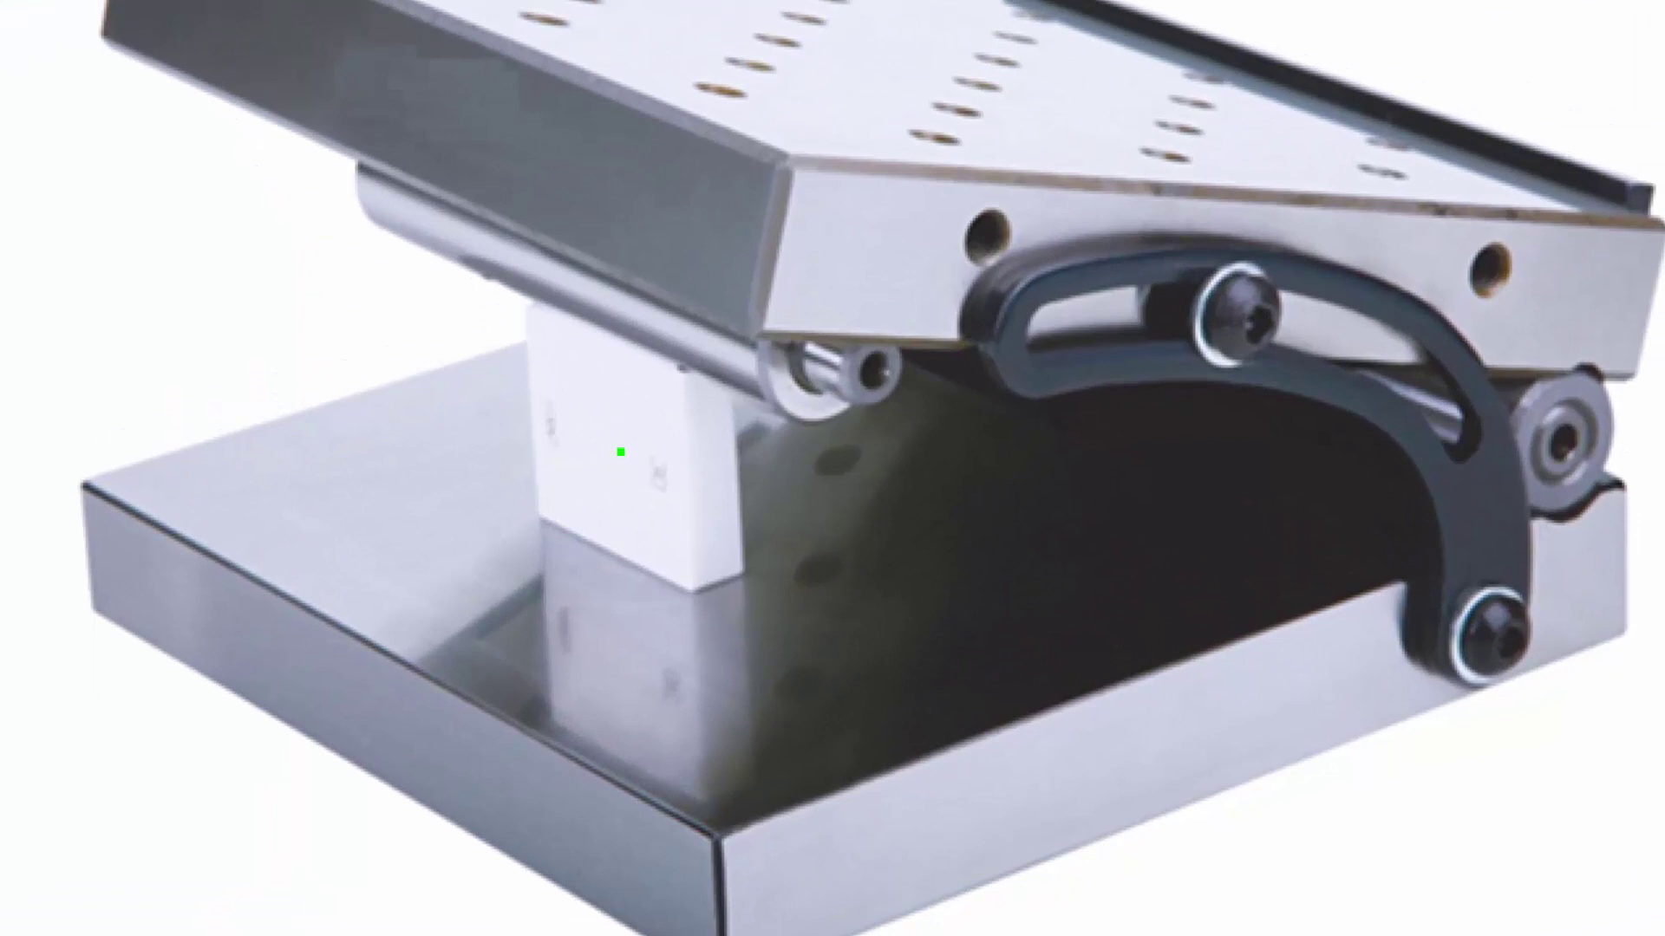
mouse_move(552, 316)
mouse_down()
mouse_move(419, 347)
mouse_move(493, 548)
mouse_up()
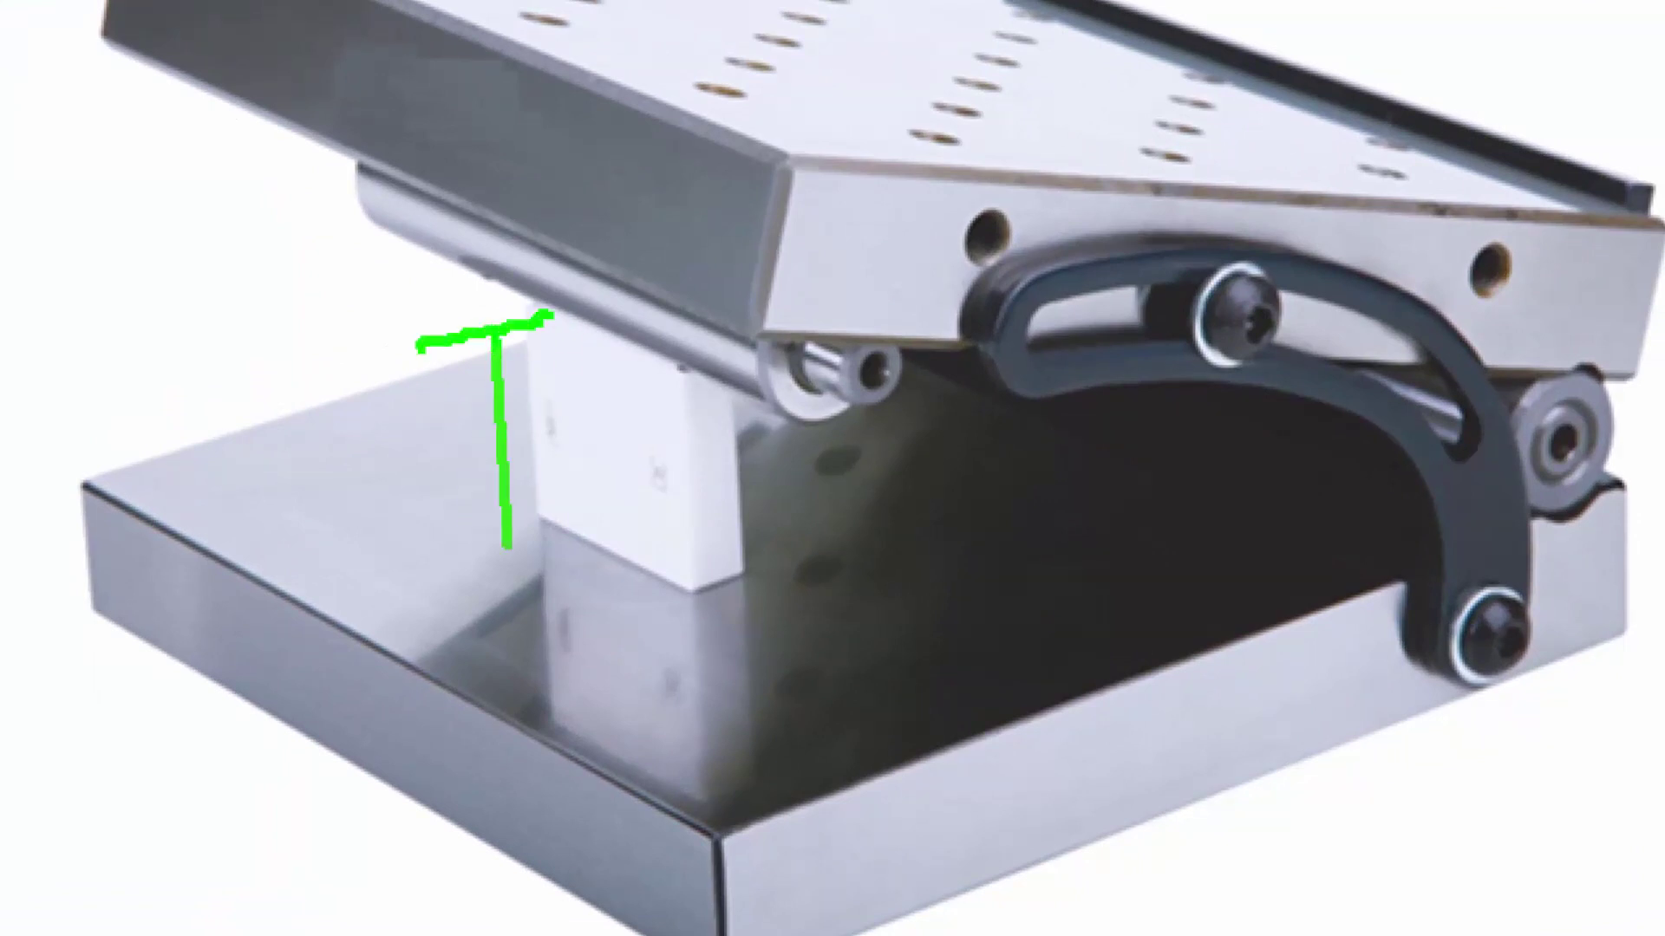
drag(409, 579, 603, 521)
drag(409, 581, 610, 531)
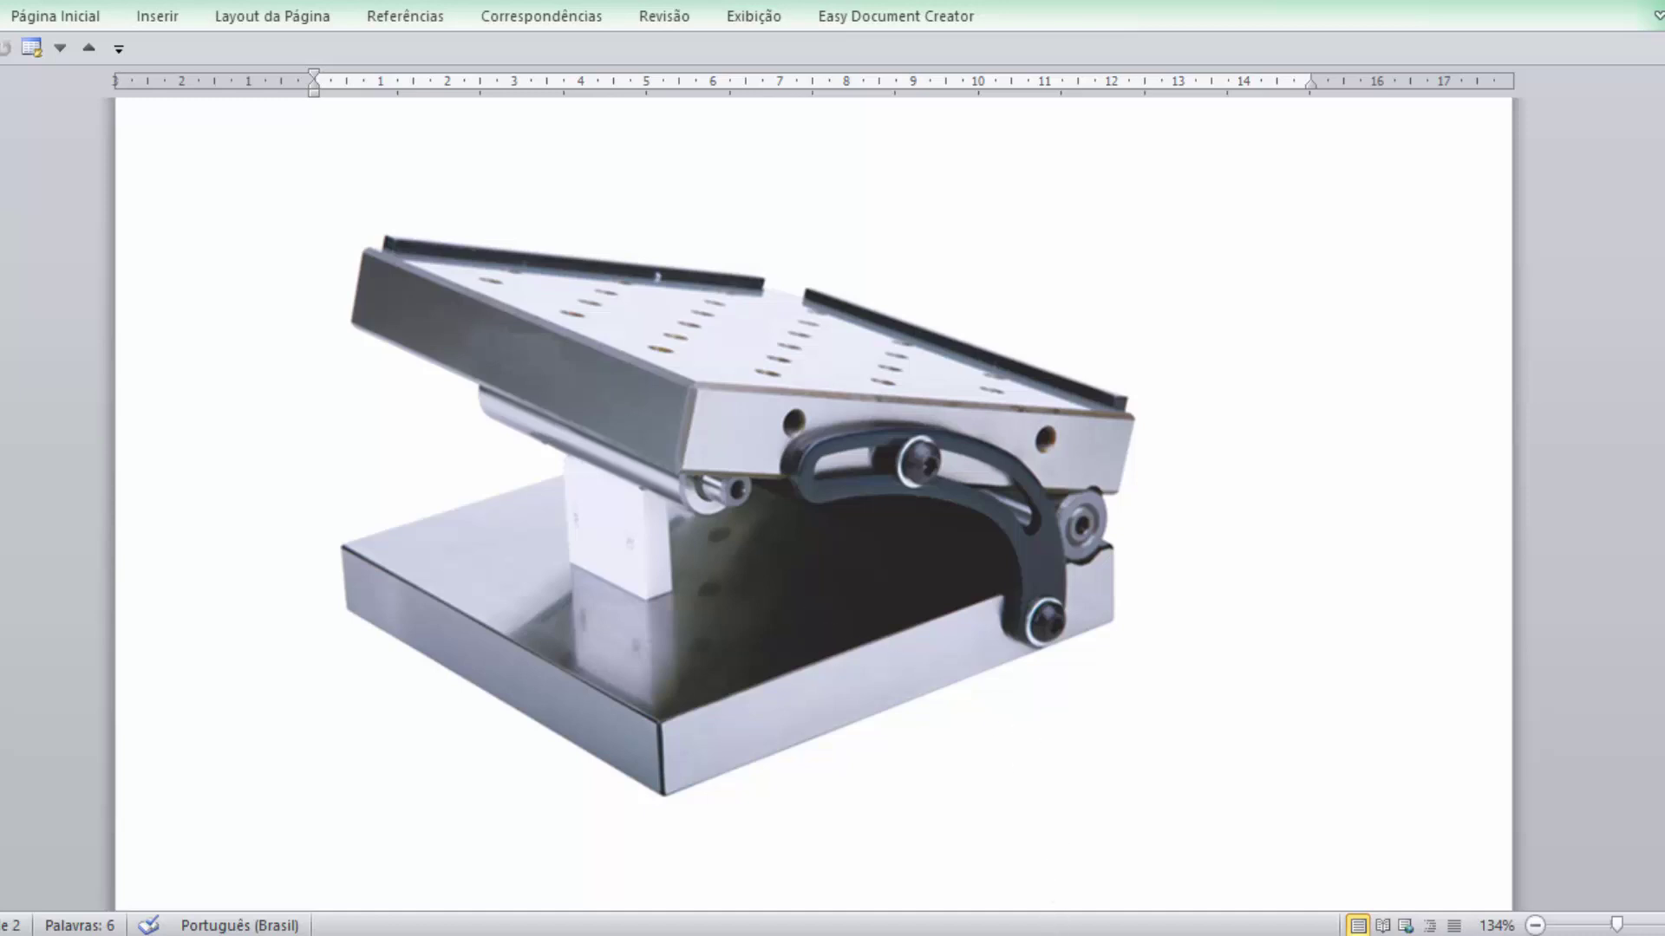
click(1110, 785)
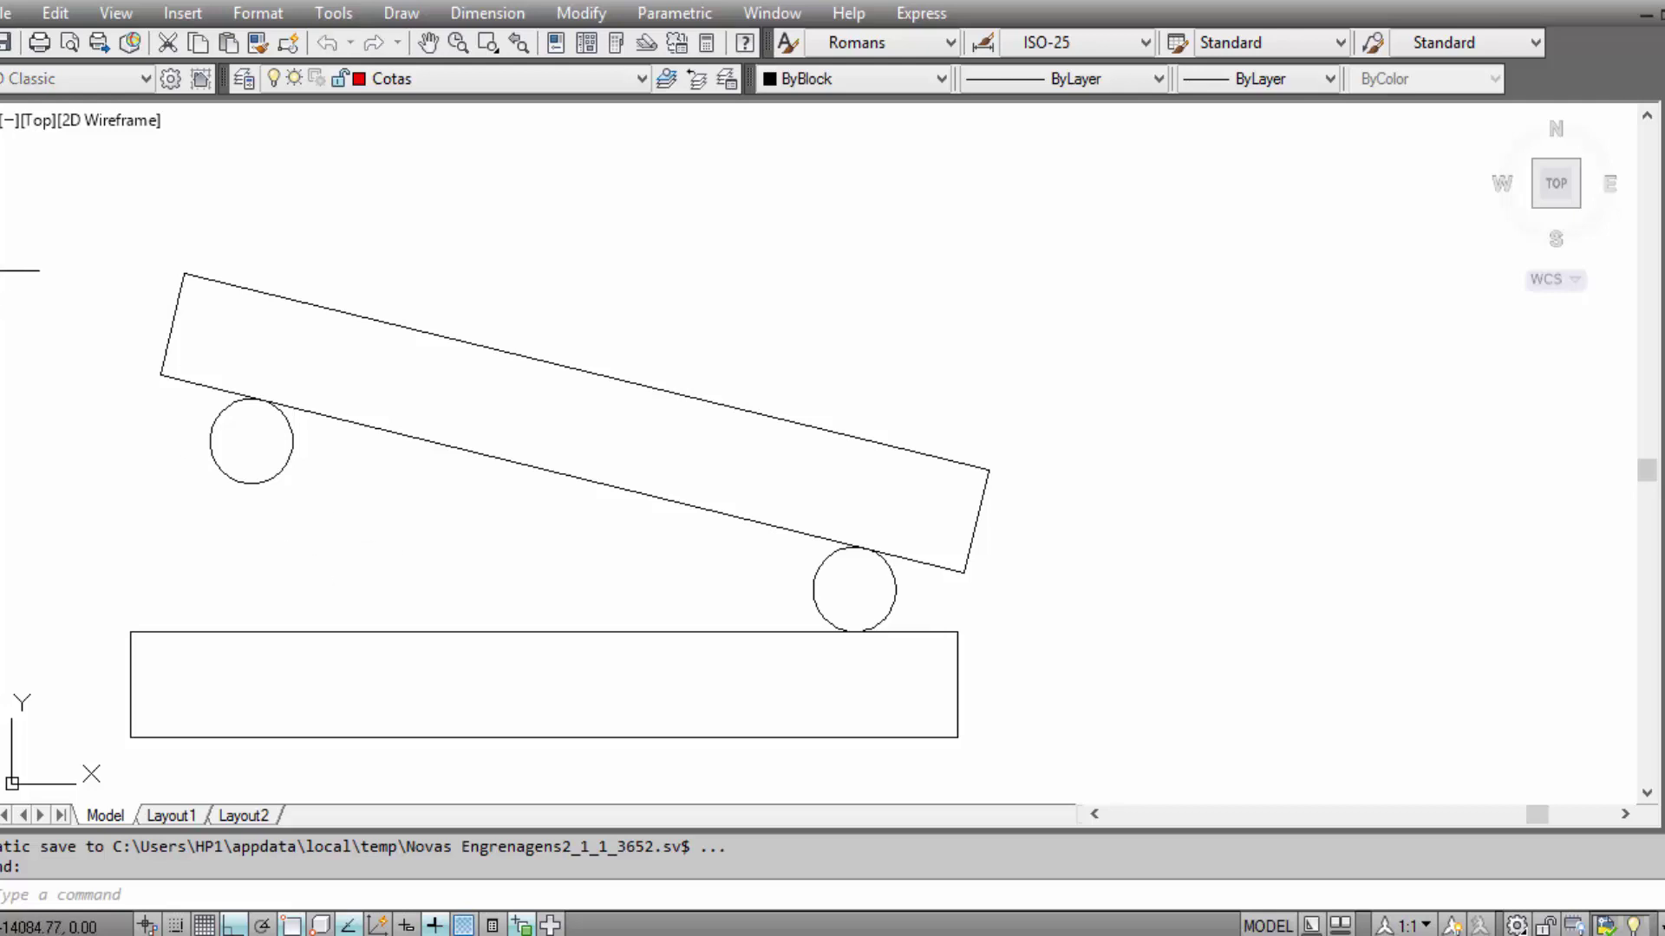
Draw a vertical line from the left roller's bottom down to the base's top edge.
click(3, 269)
scroll(181, 501, up, 2)
middle_drag(227, 558, 465, 422)
click(489, 324)
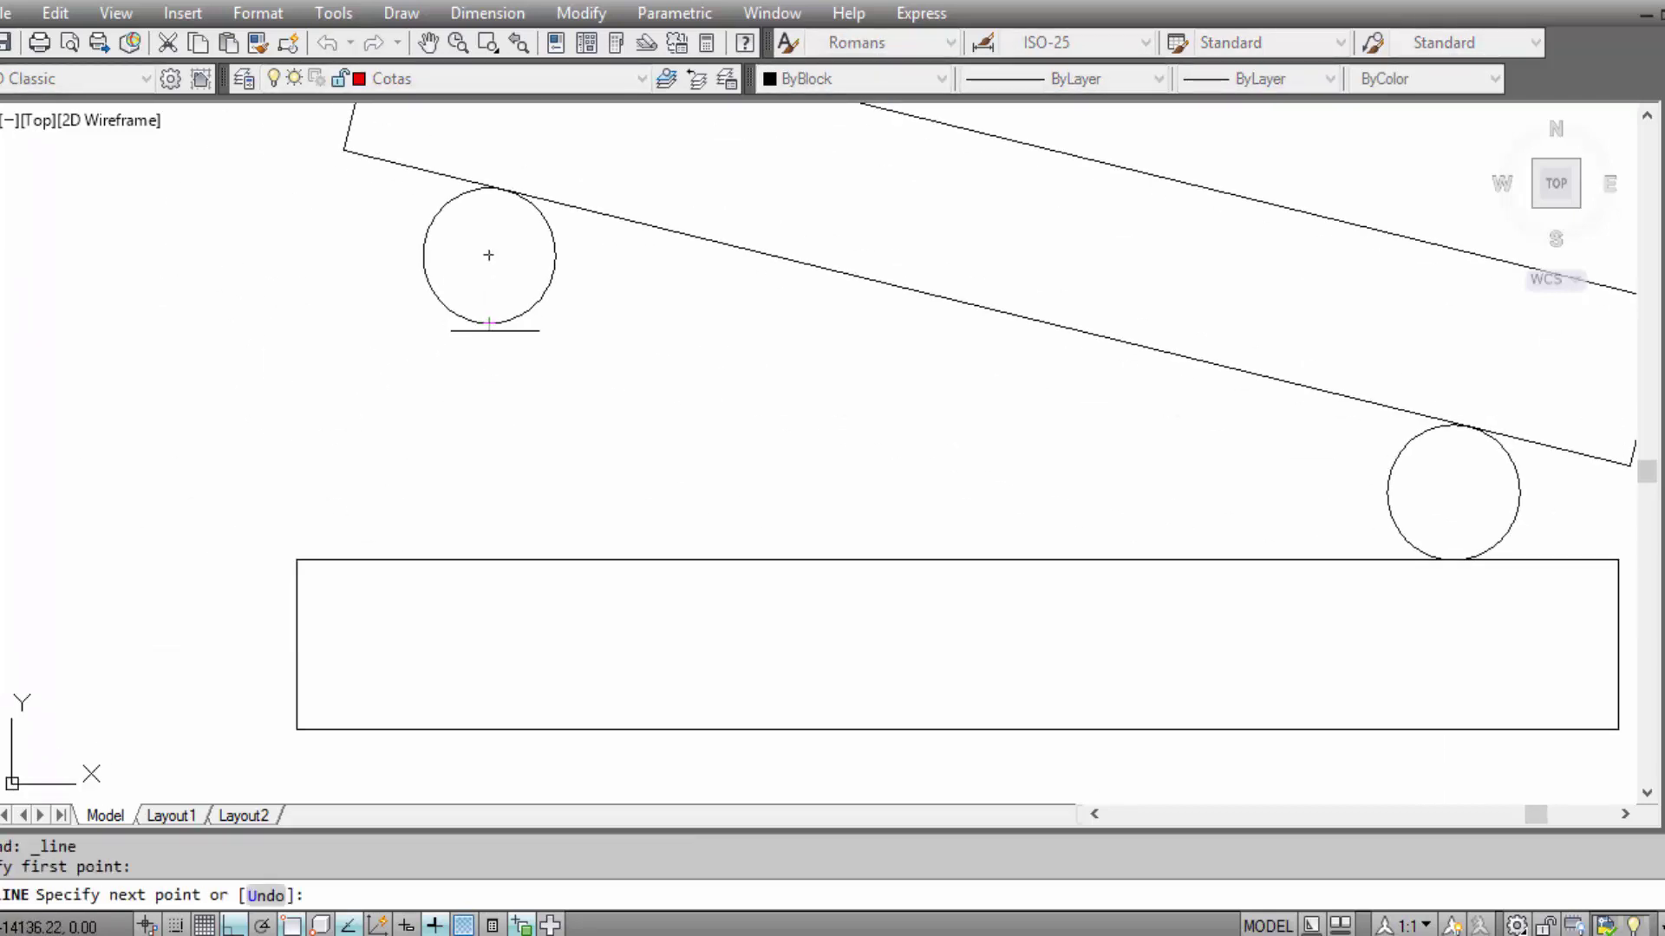
click(486, 564)
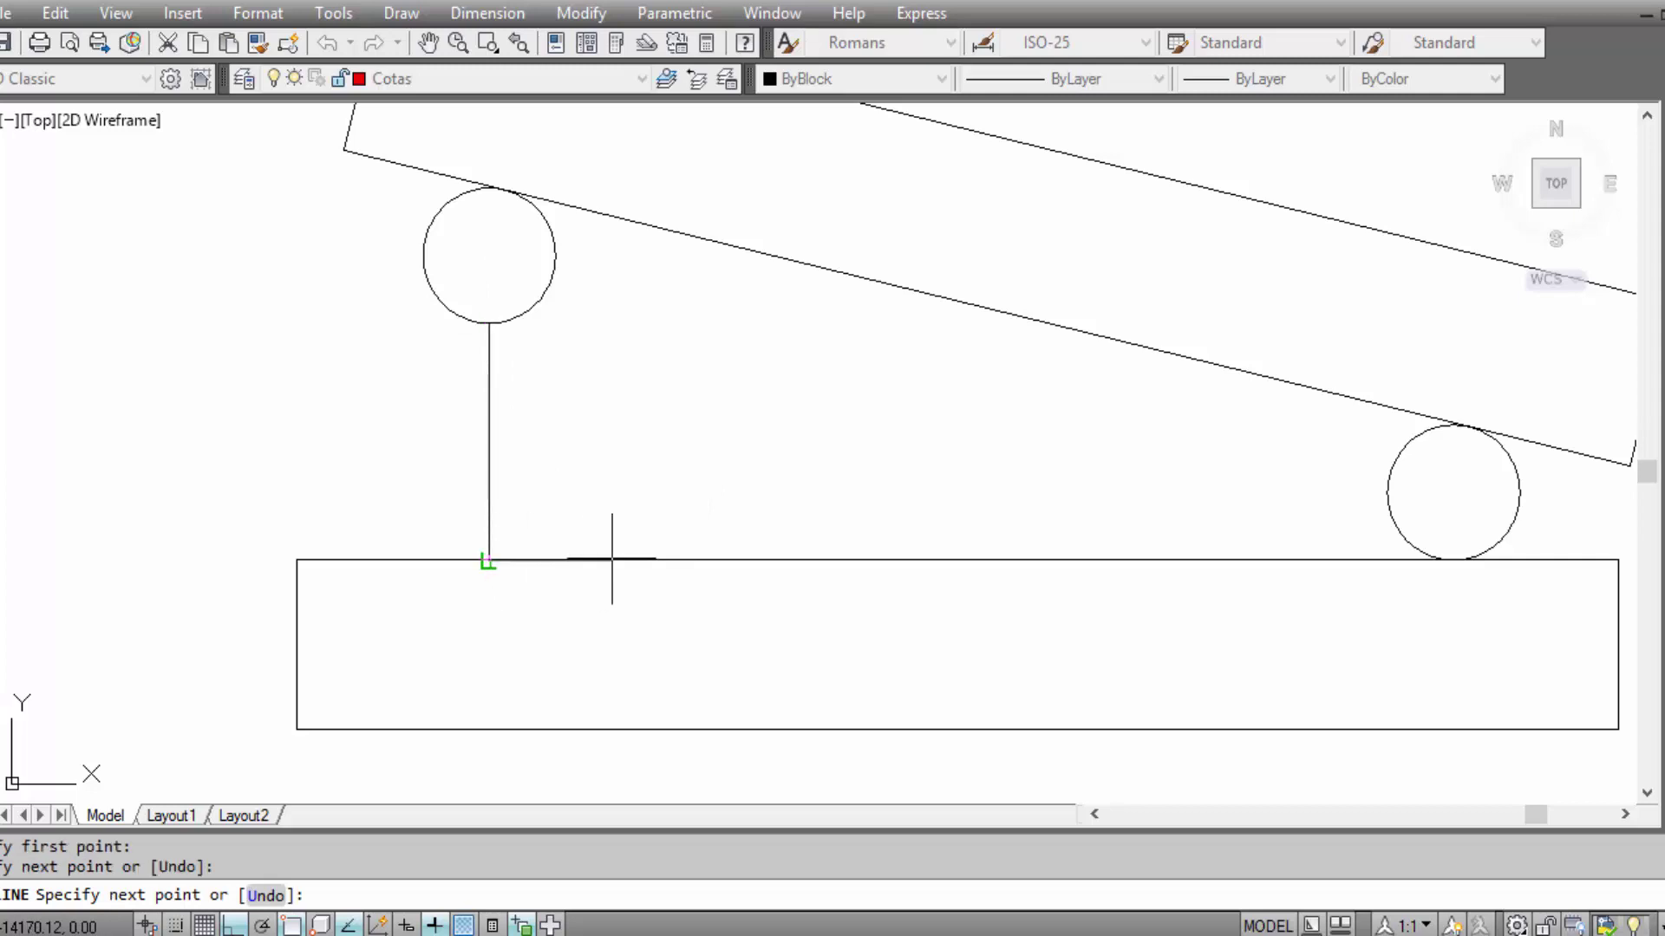
text(10)
key(Return)
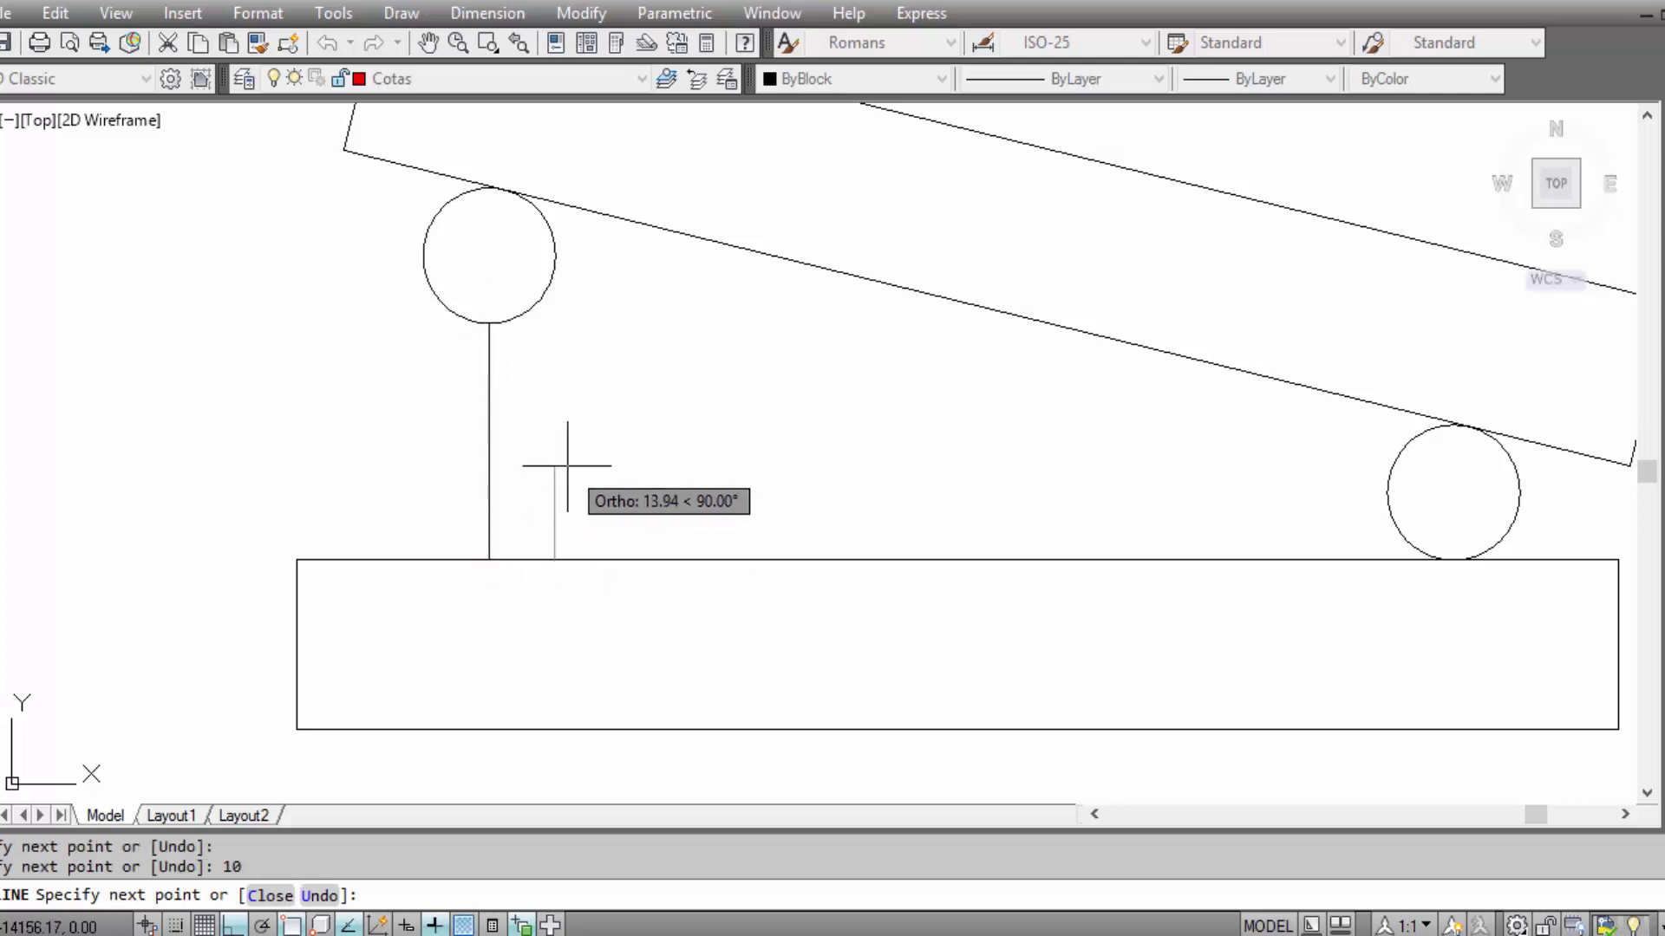
key(ctrl+z)
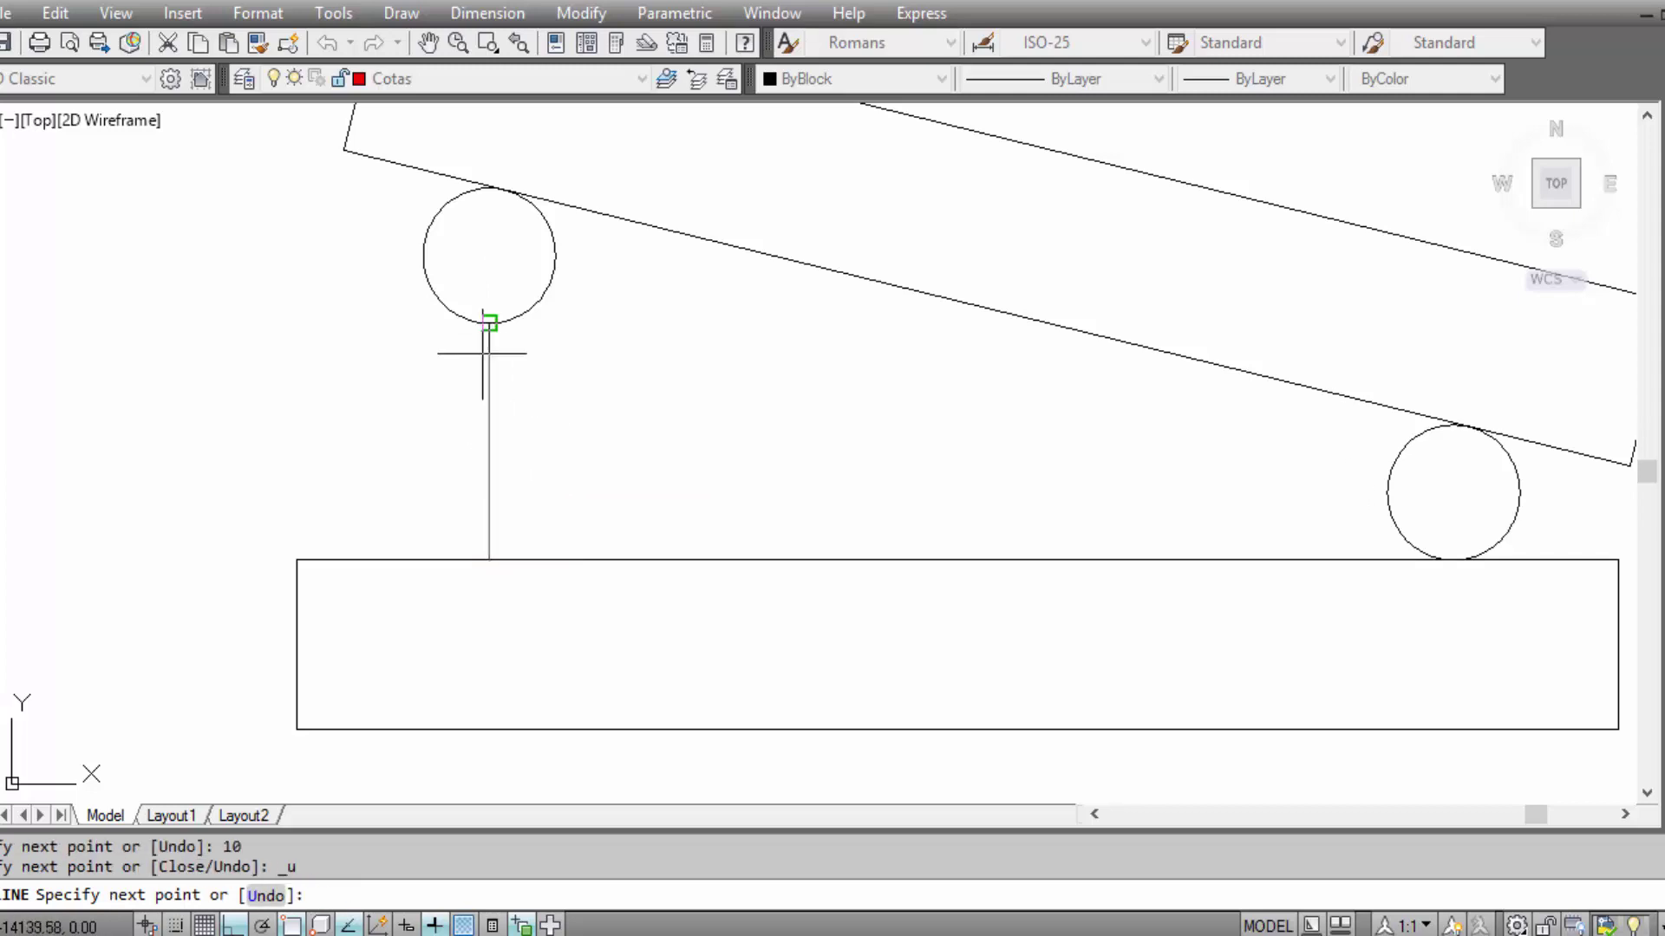
key(Escape)
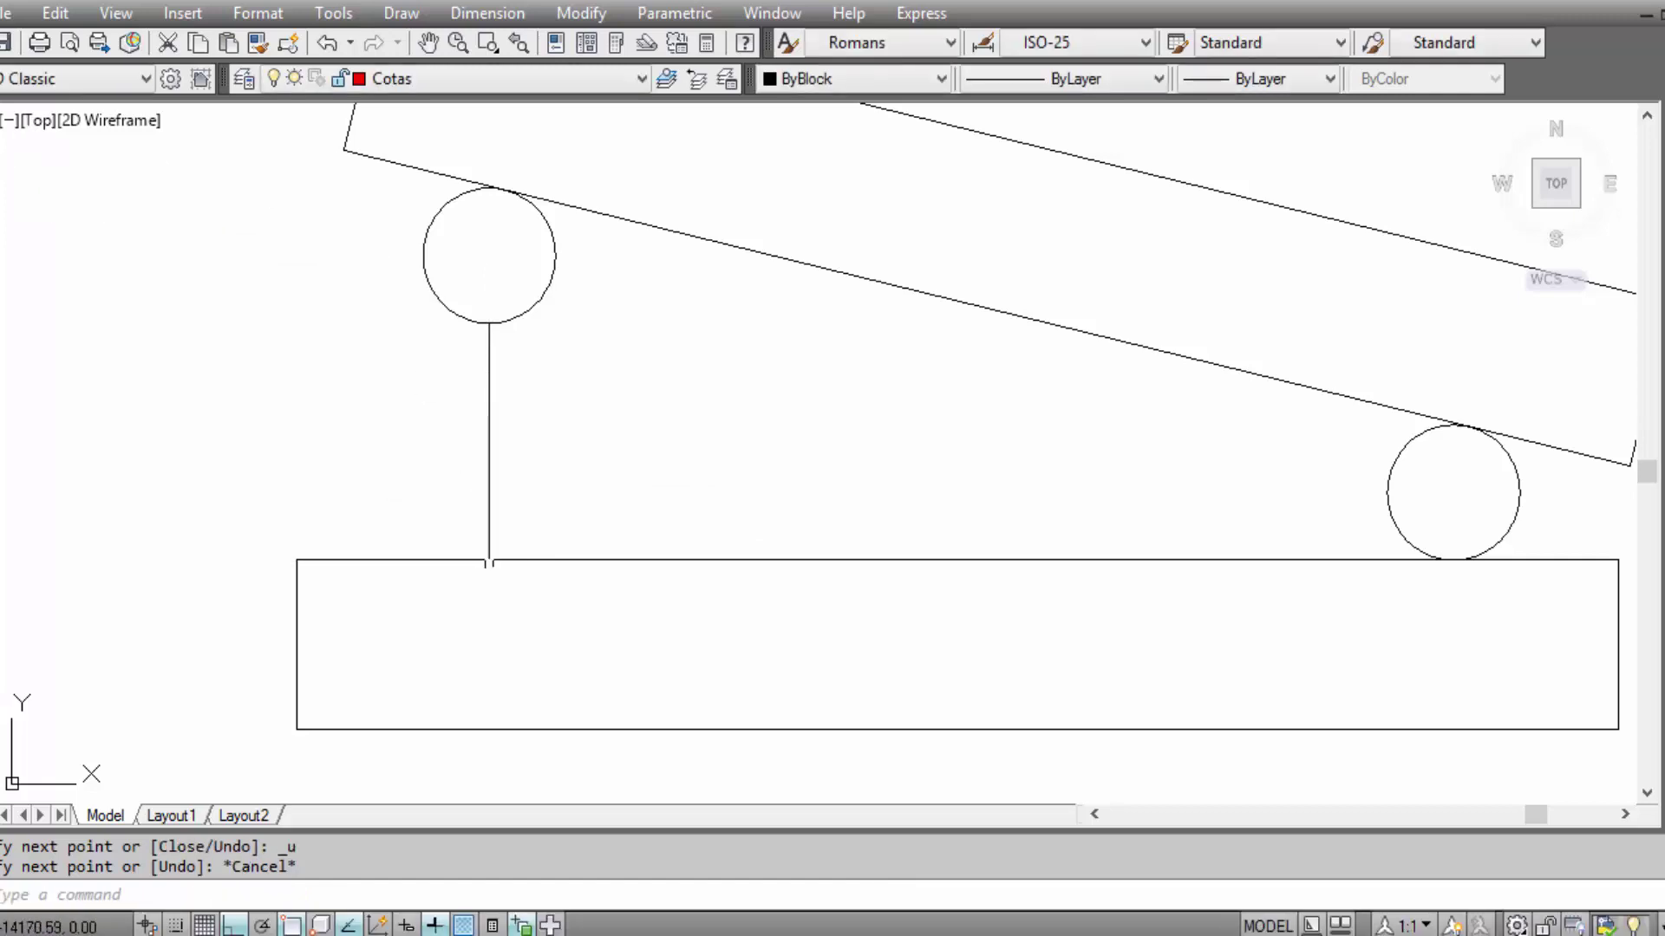
Draw a line 5 units right from that line's foot, then 32.46 units upward.
text(l)
key(Return)
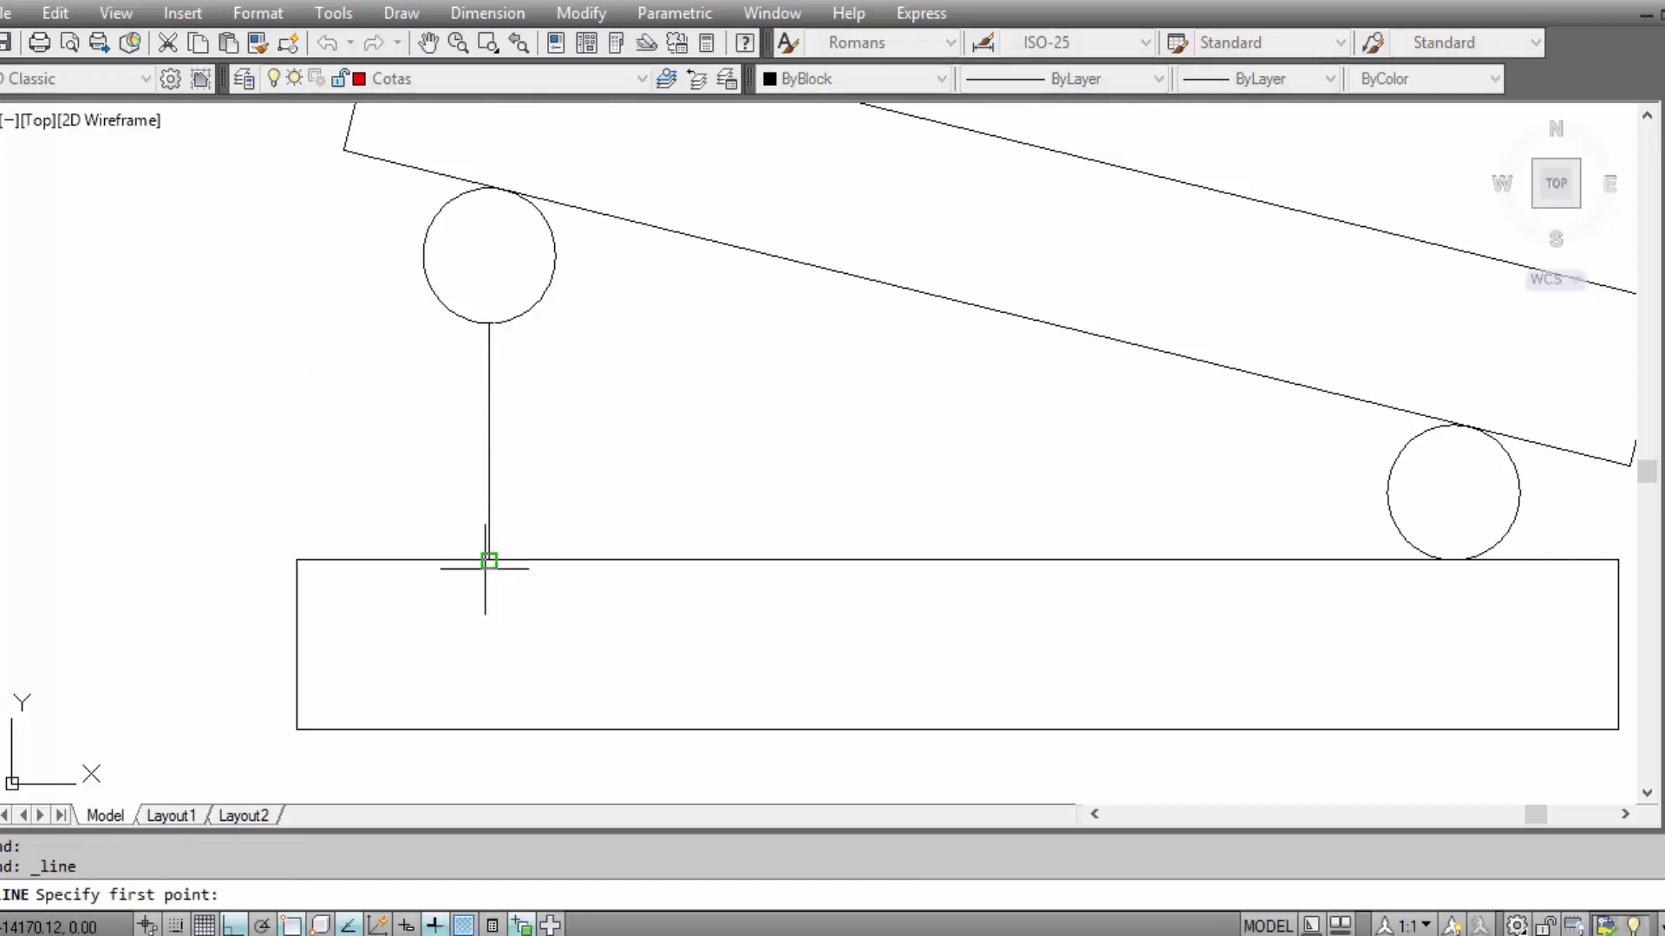
click(489, 560)
text(5)
key(Return)
text(32)
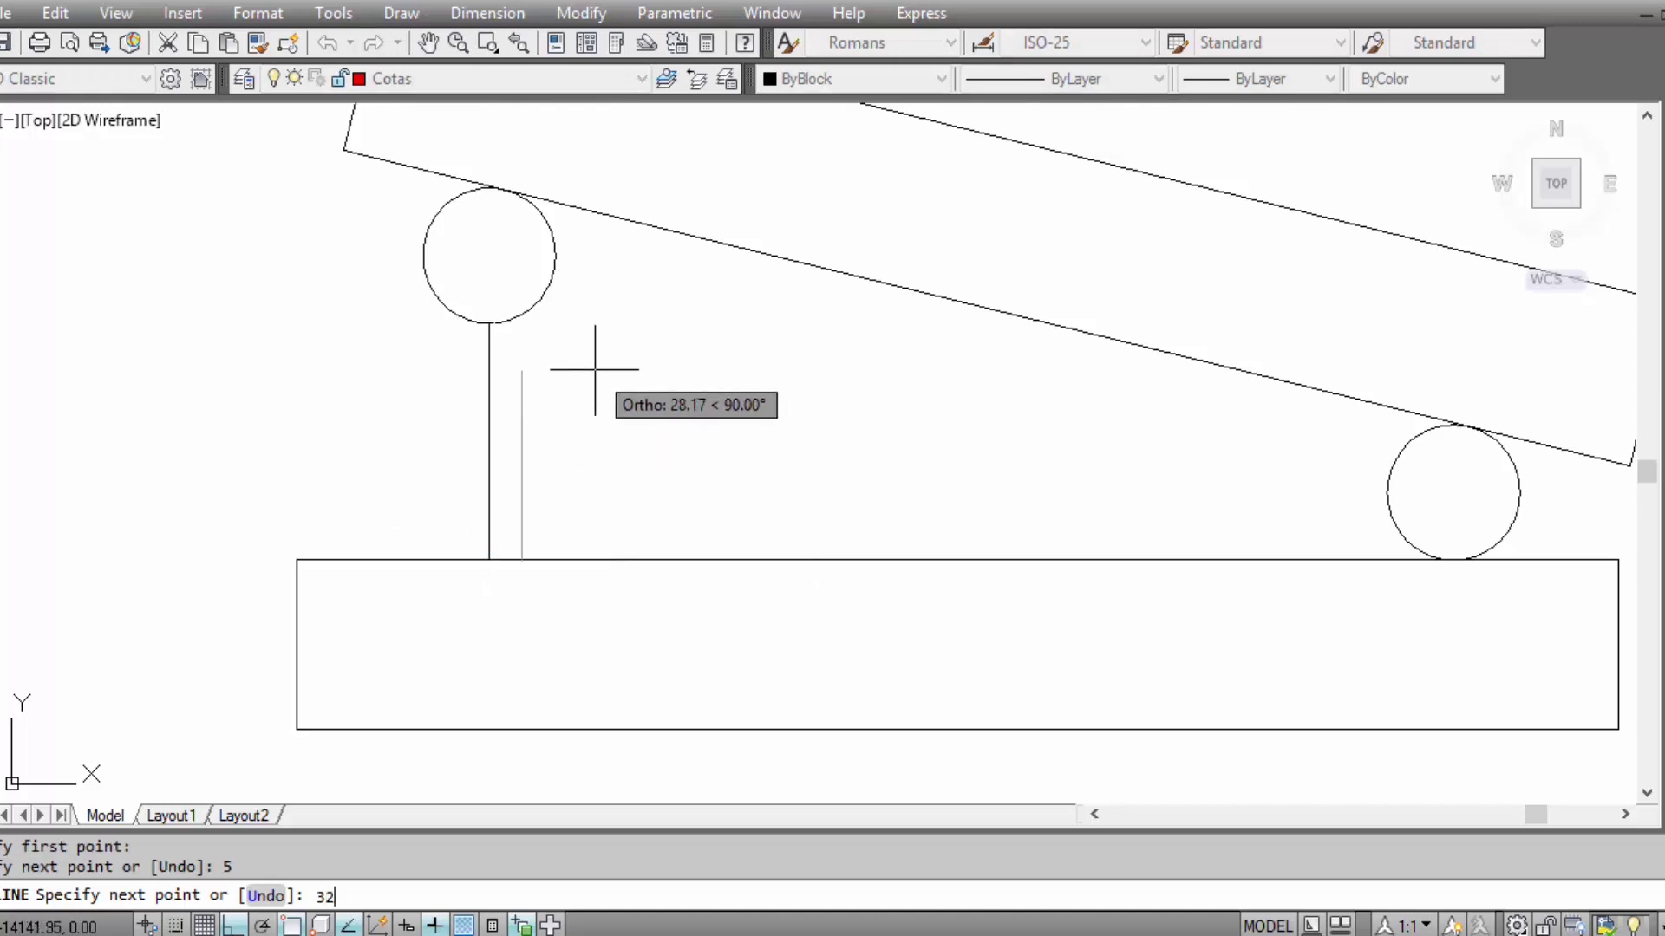
text(.46)
key(Return)
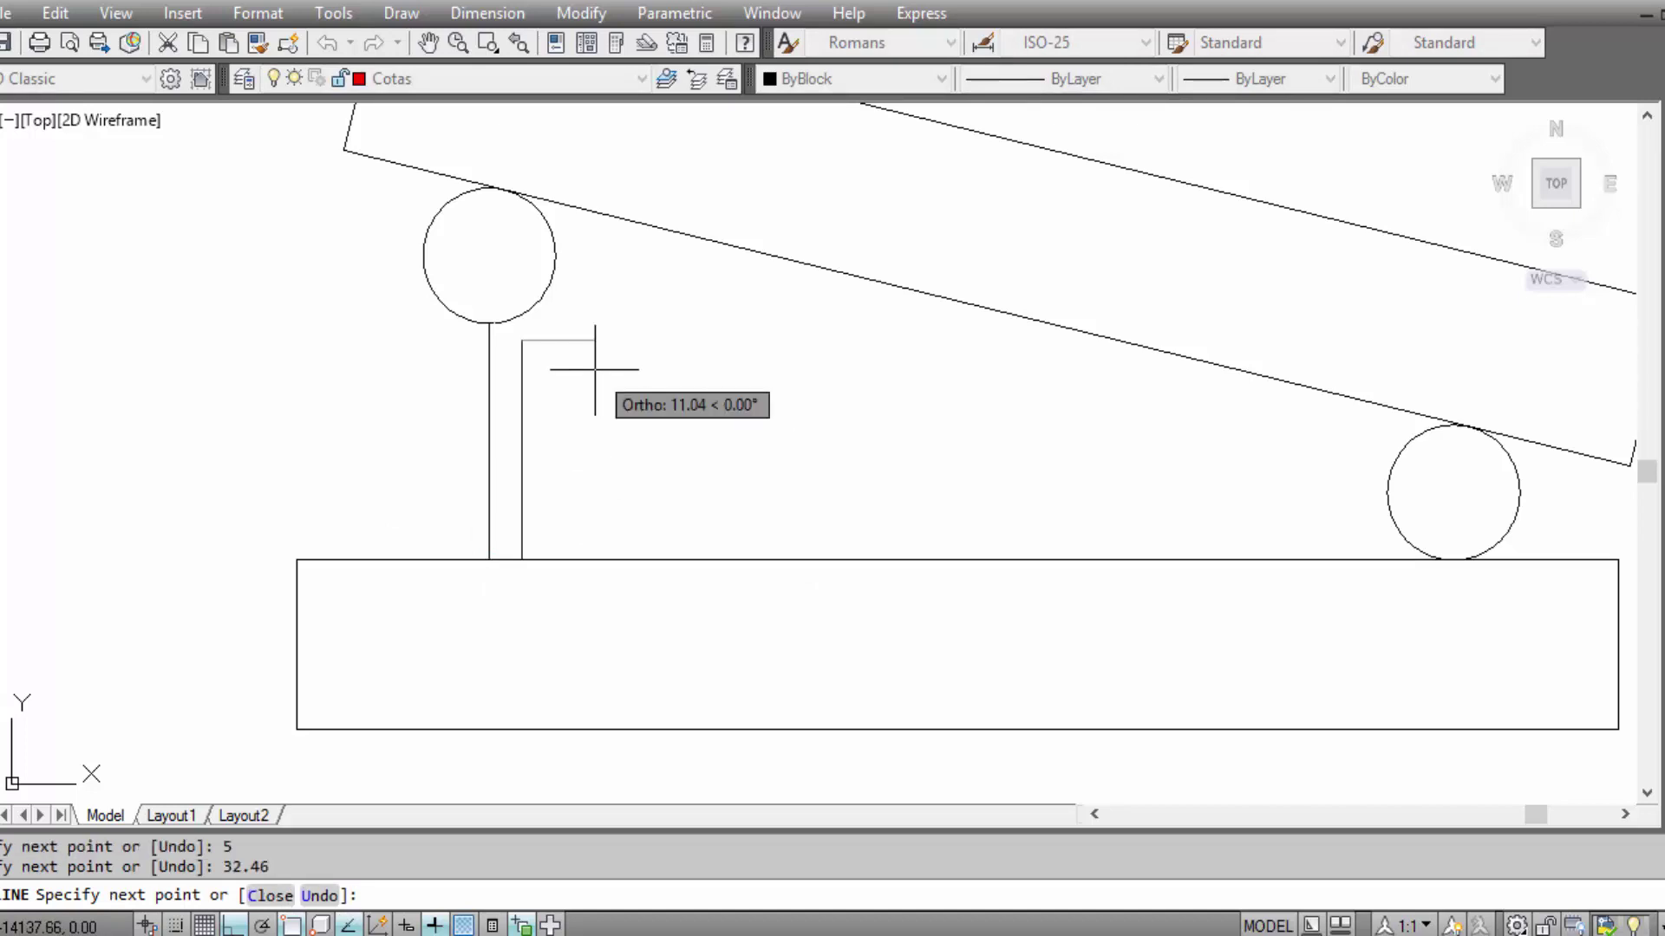
scroll(408, 349, up, 4)
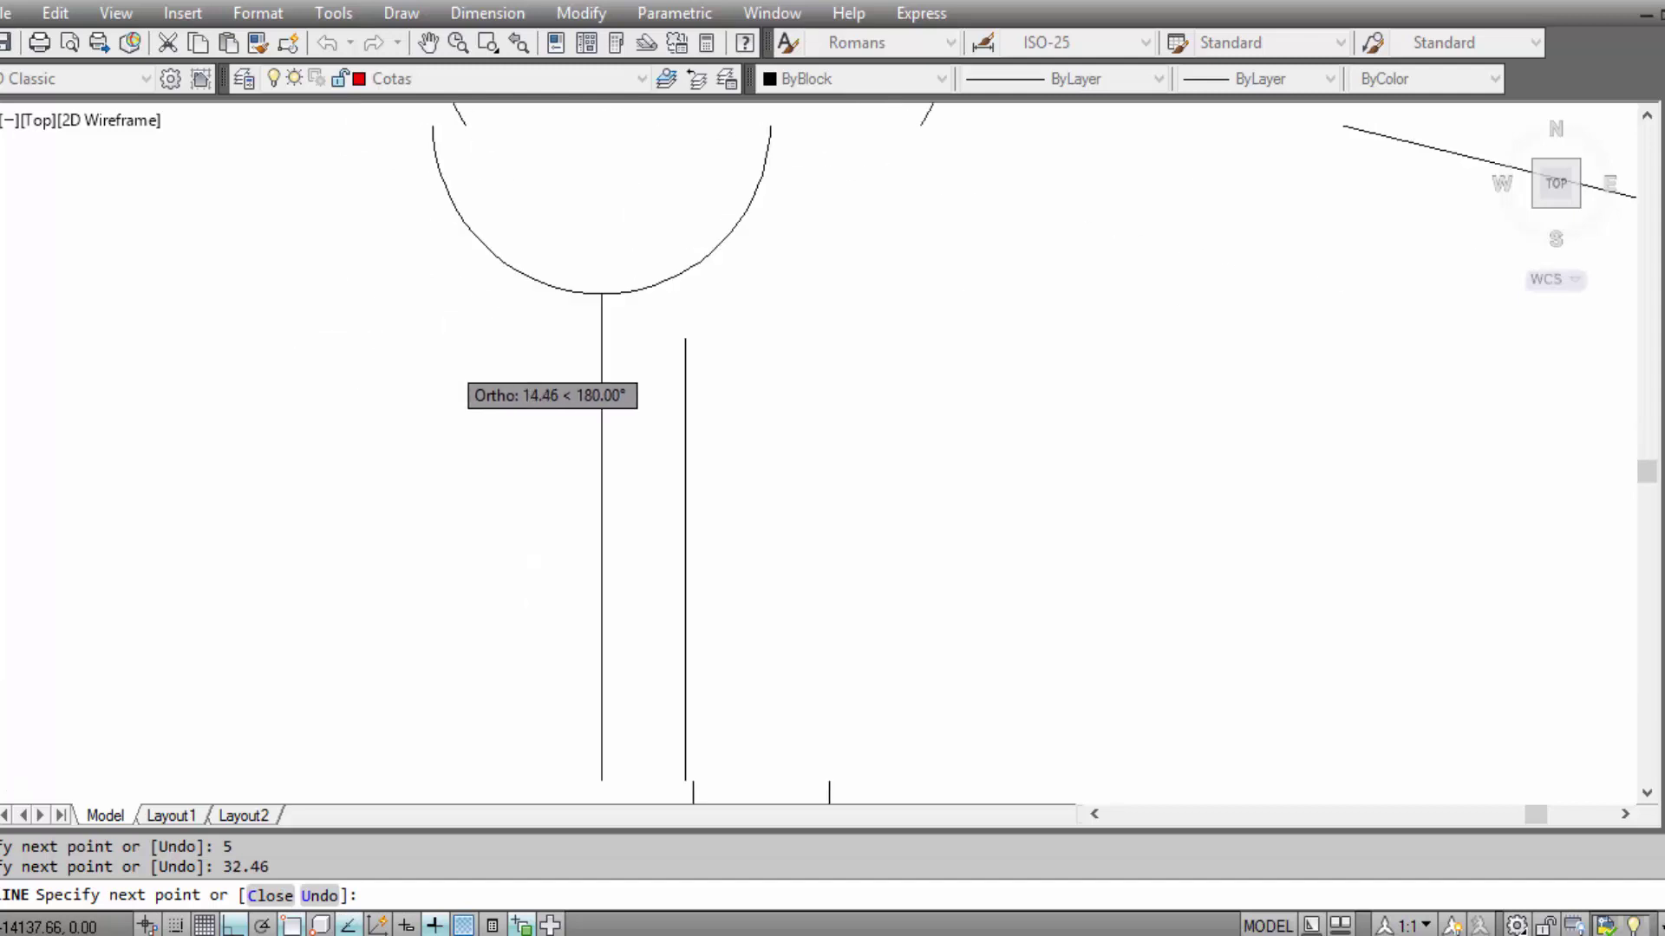
scroll(439, 359, down, 2)
key(Escape)
Mirror the new 32.46 line about the middle line, keeping the original.
click(687, 371)
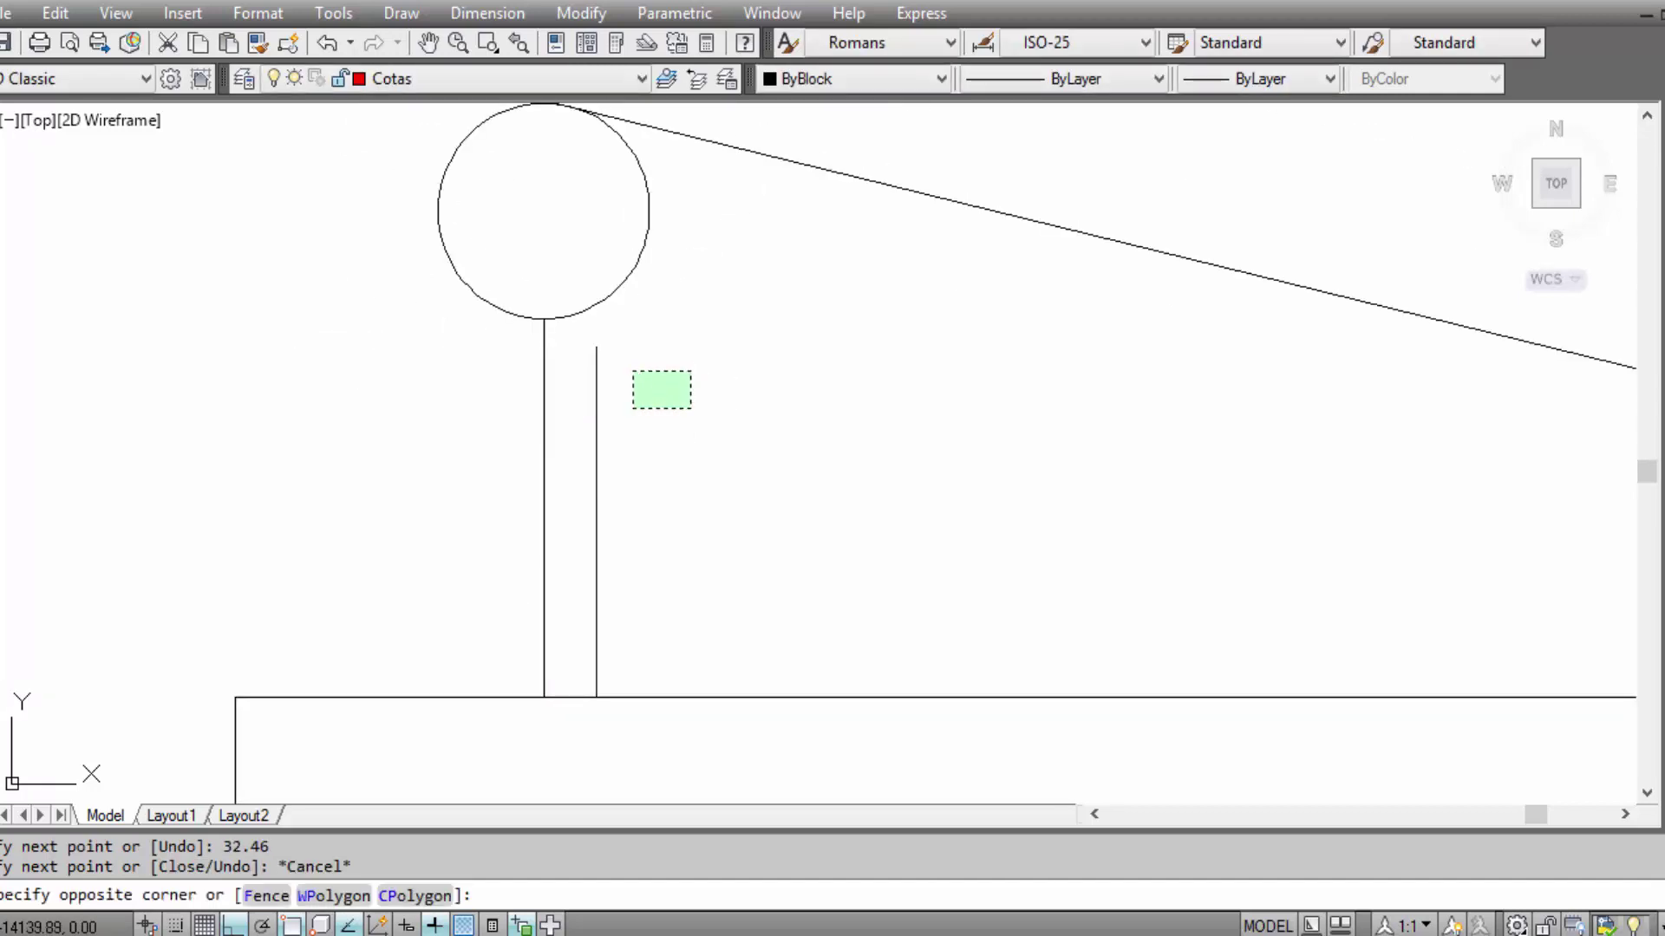
click(586, 409)
text(mi)
key(Return)
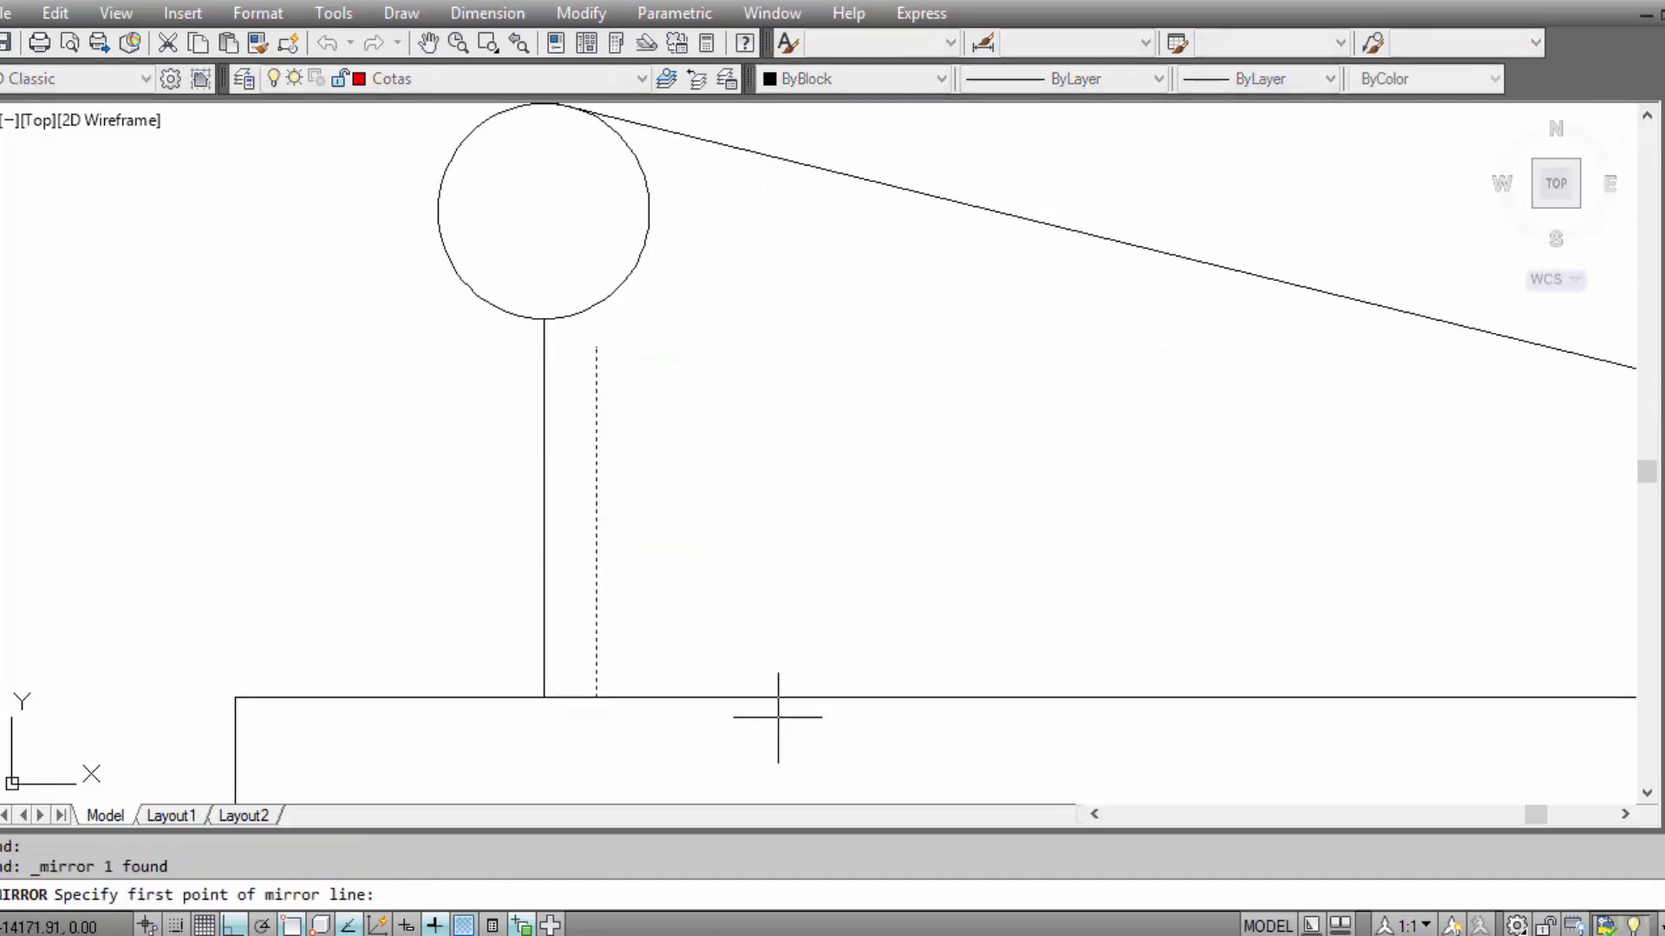
click(569, 698)
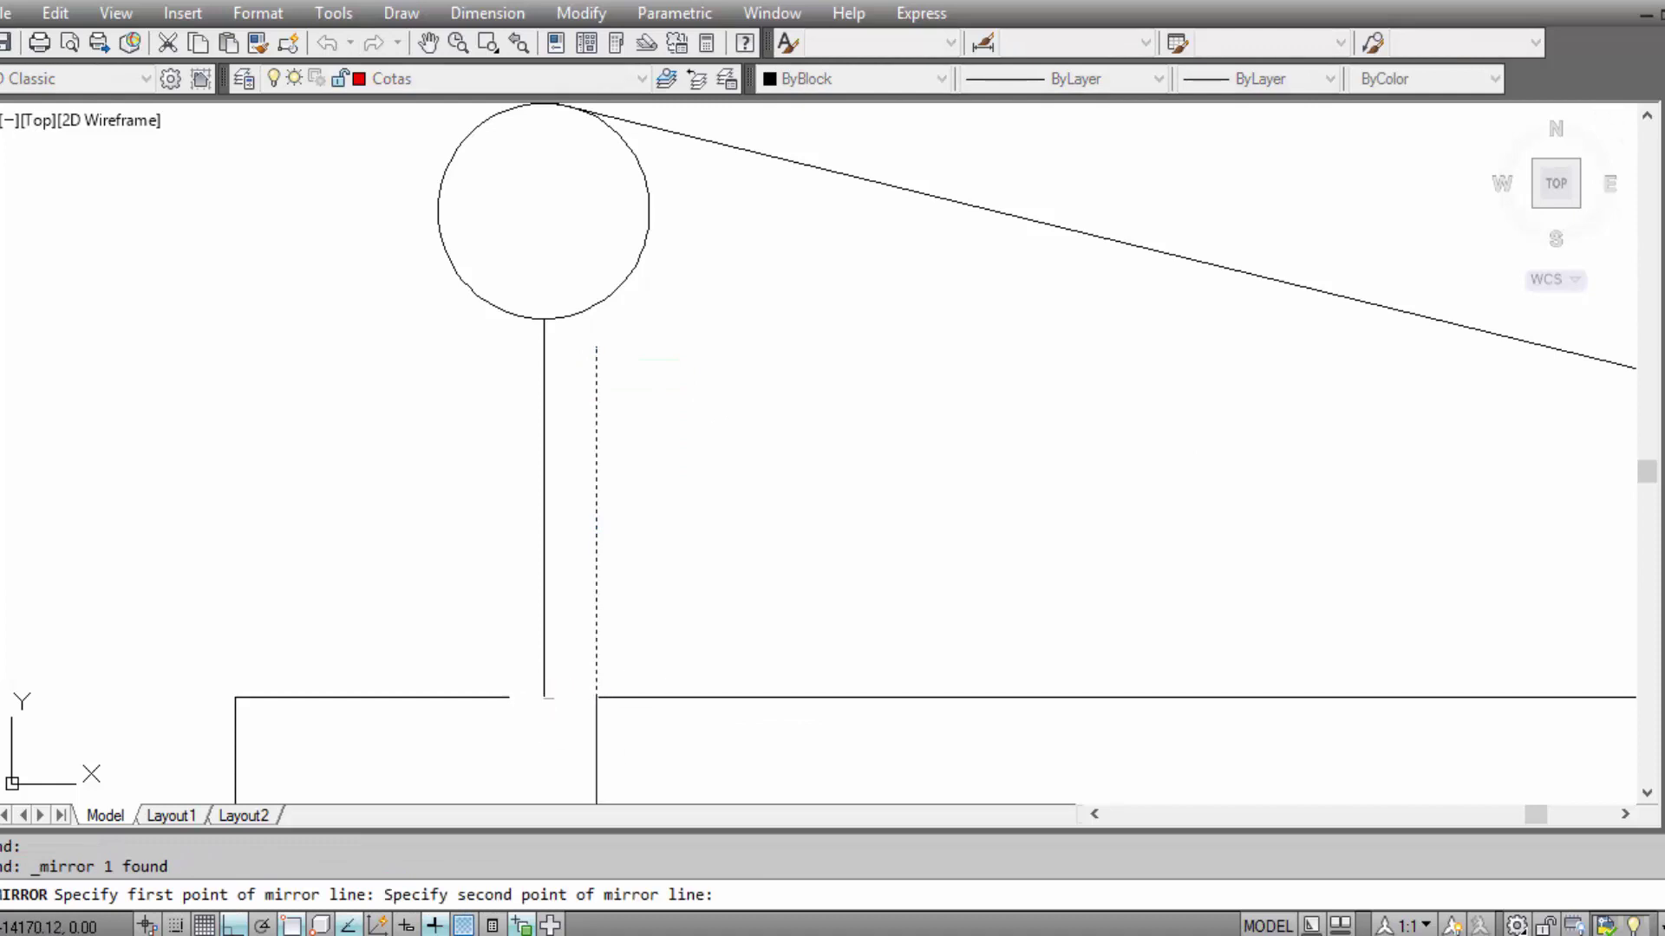
click(434, 555)
text(n)
key(Return)
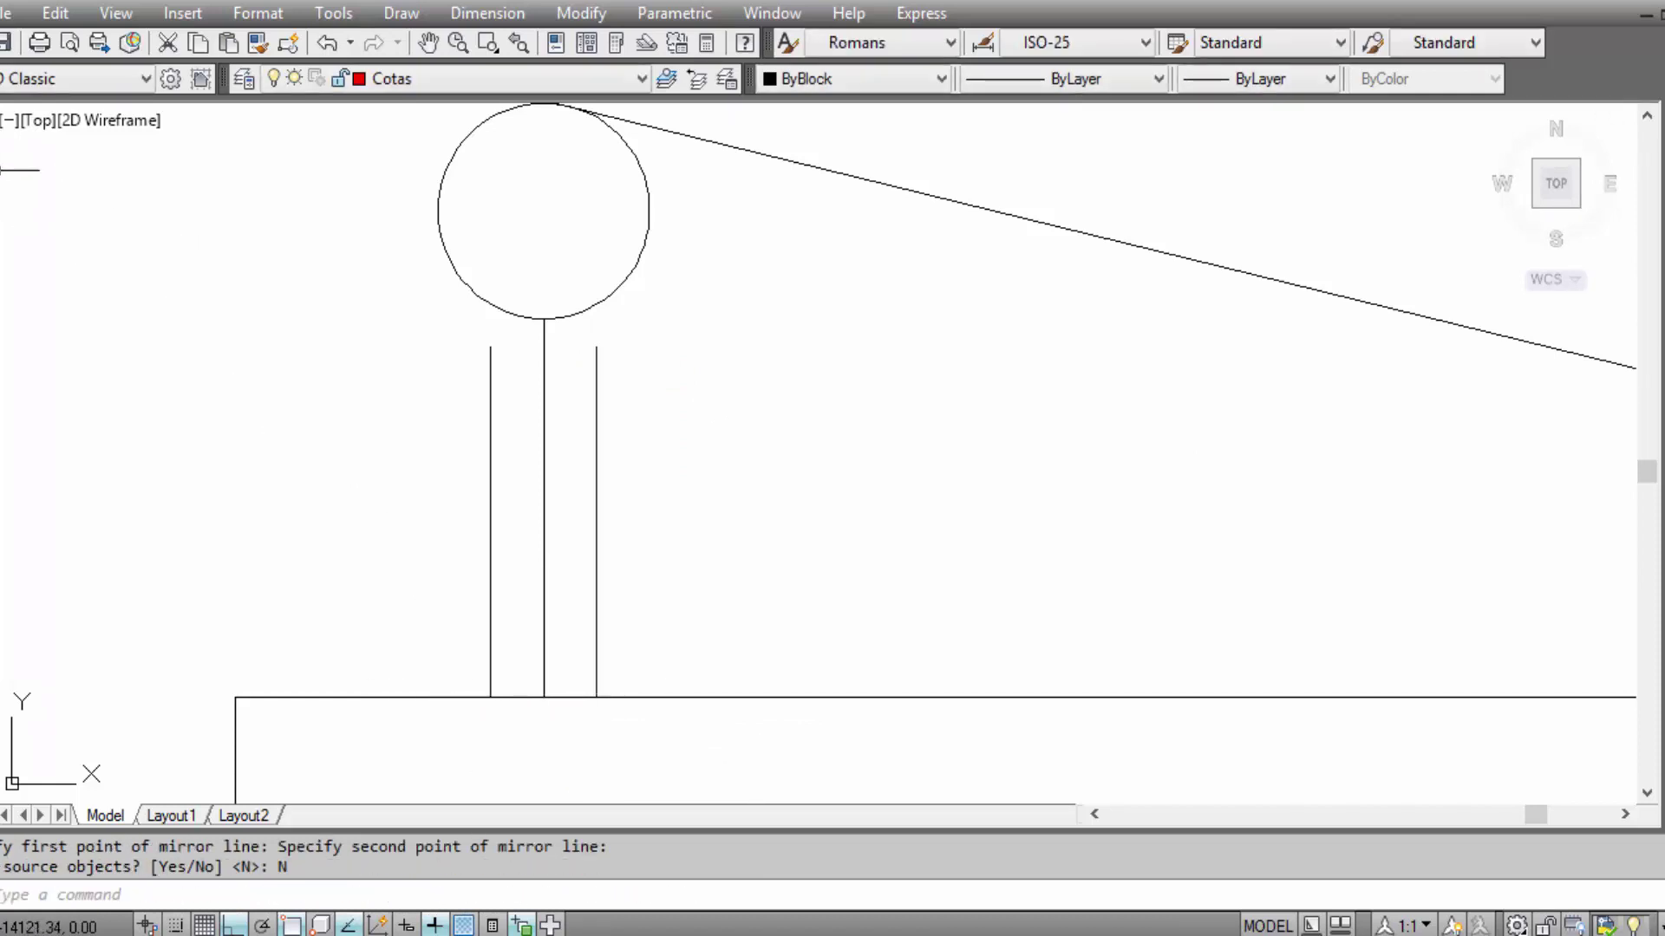
Join the top ends of the two outer vertical lines with a line.
click(4, 170)
click(490, 348)
click(596, 347)
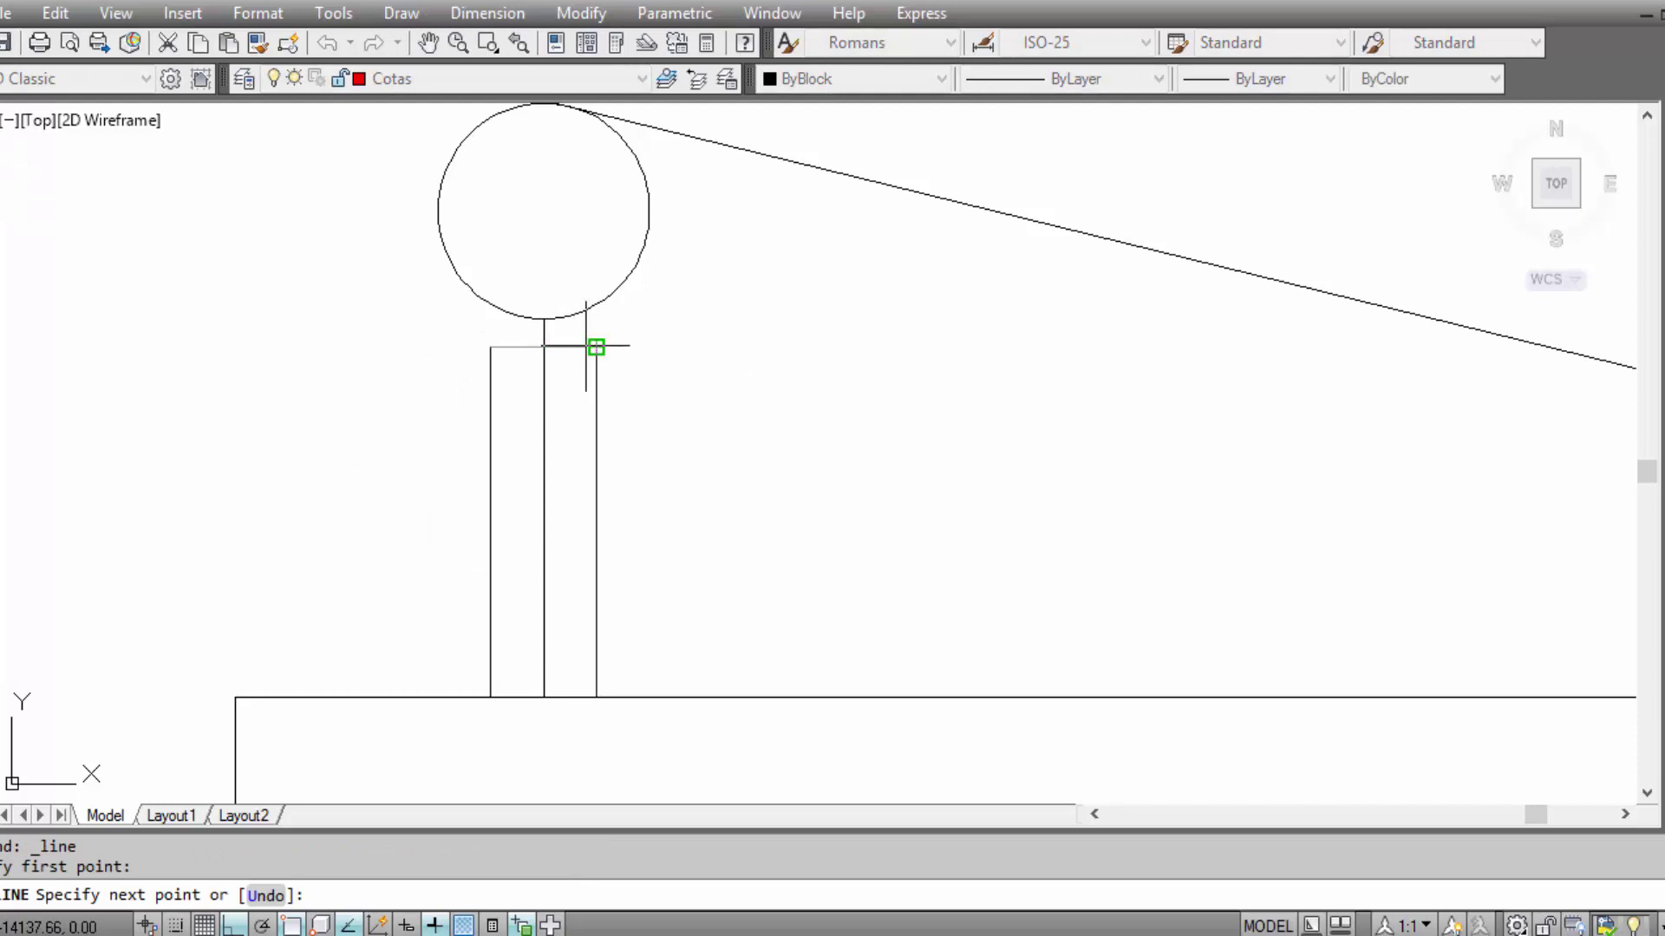
key(Escape)
Delete the middle vertical line inside the gauge block.
click(545, 434)
scroll(546, 436, down, 2)
key(Delete)
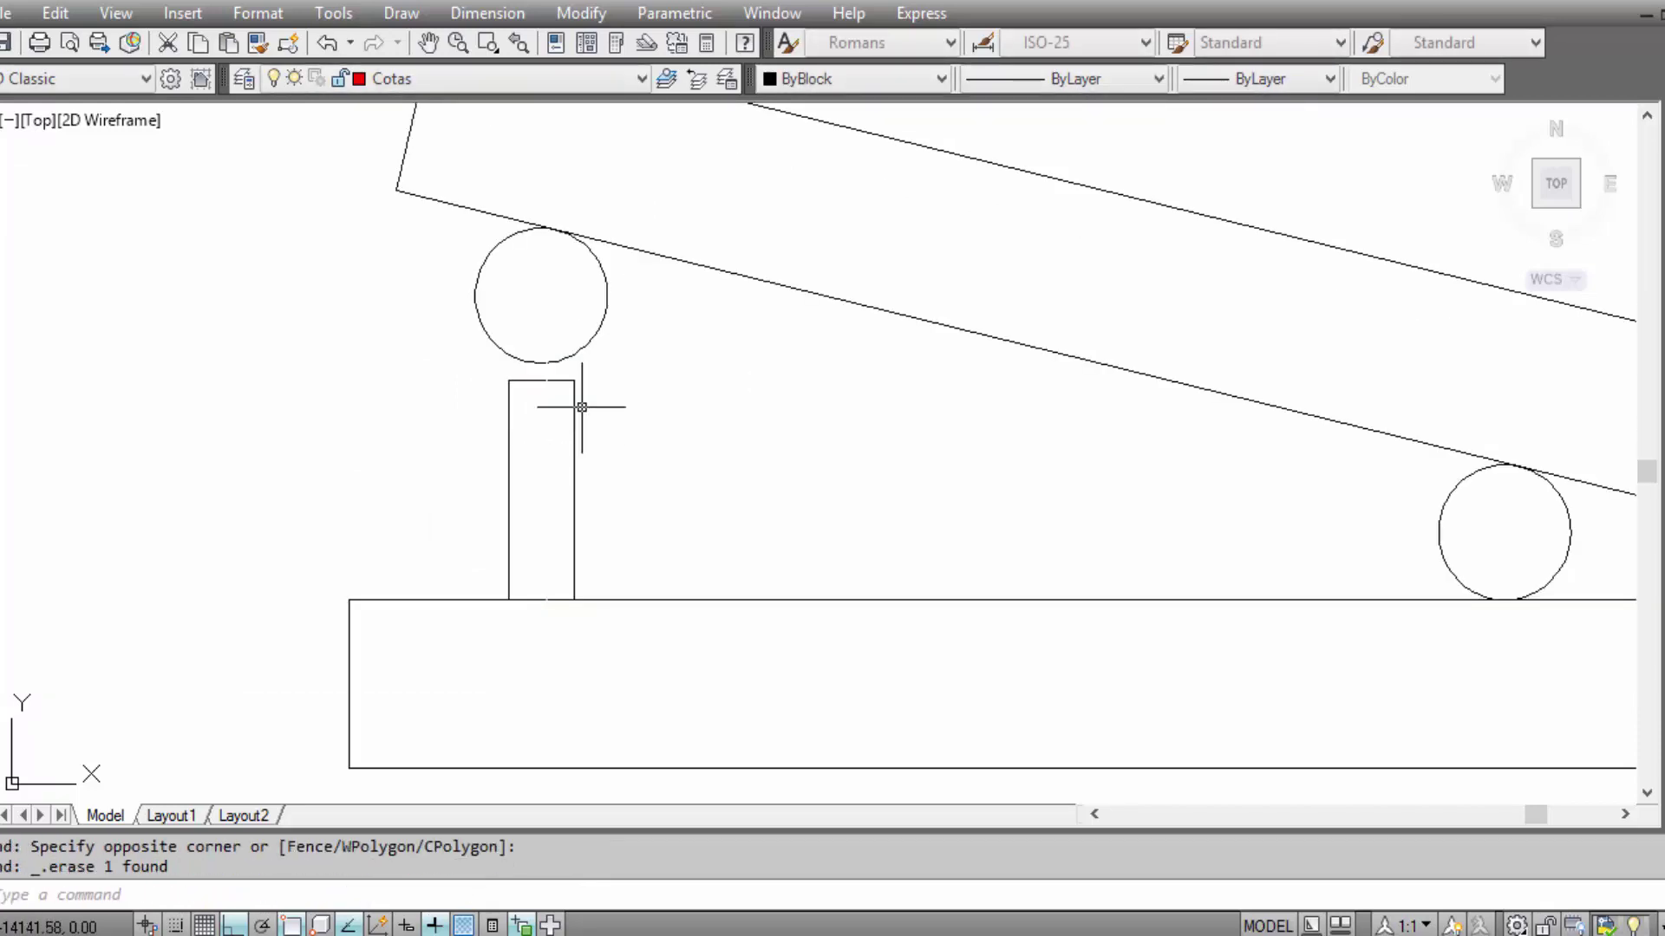
middle_drag(571, 428, 576, 434)
scroll(516, 493, up, 2)
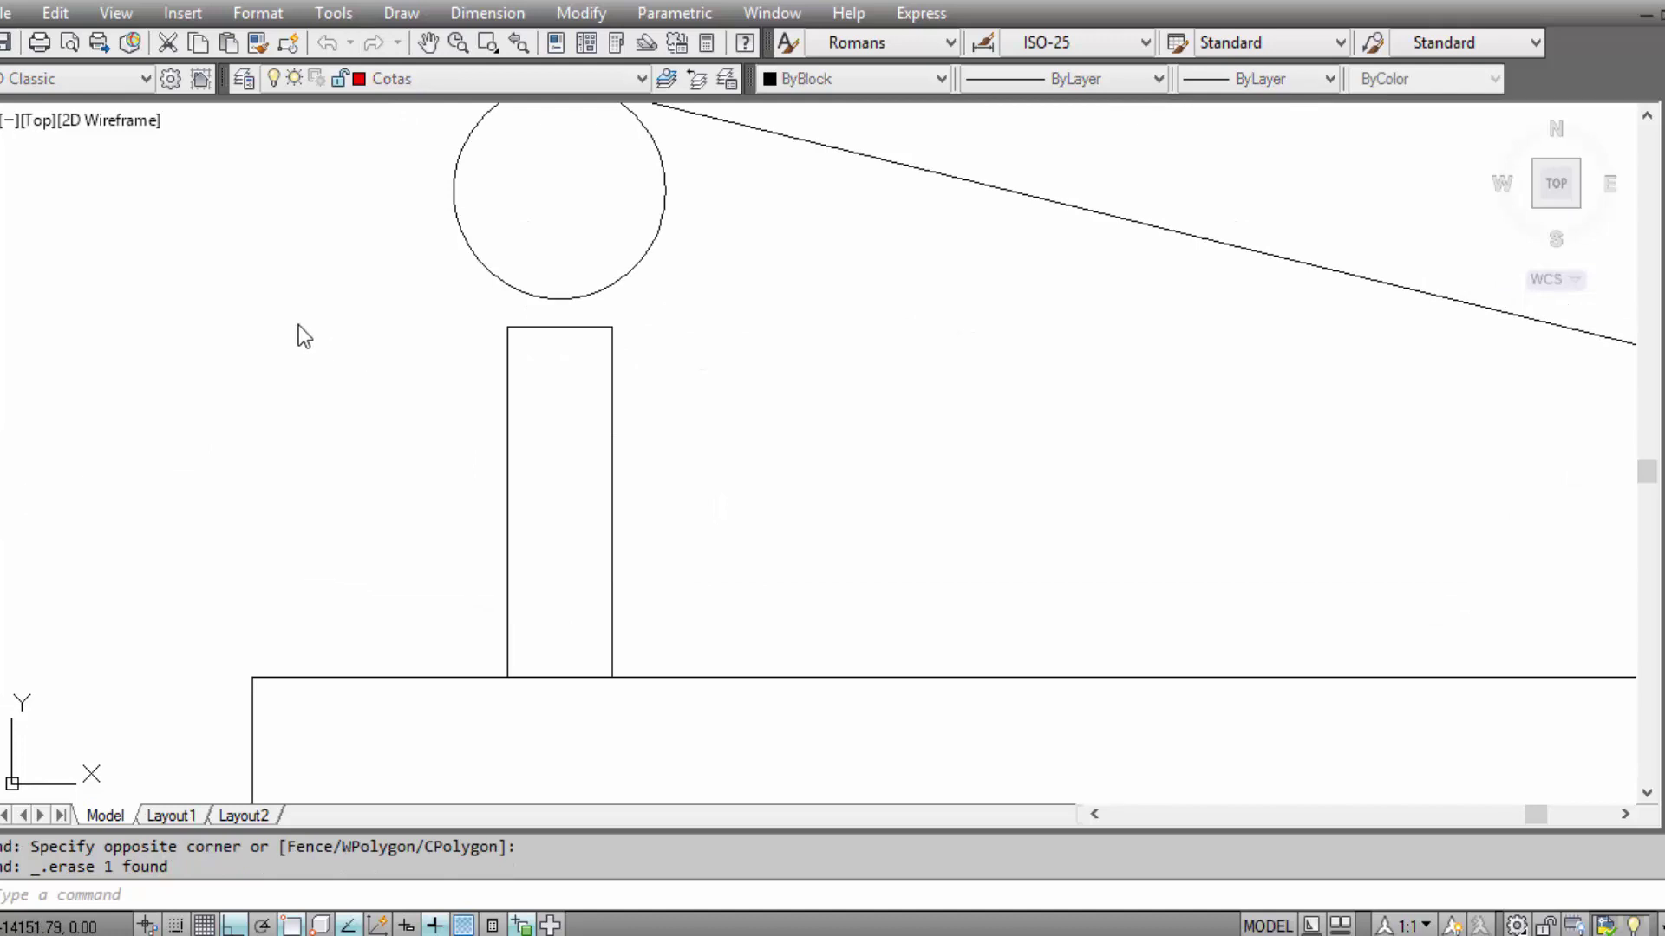
text(h)
key(Return)
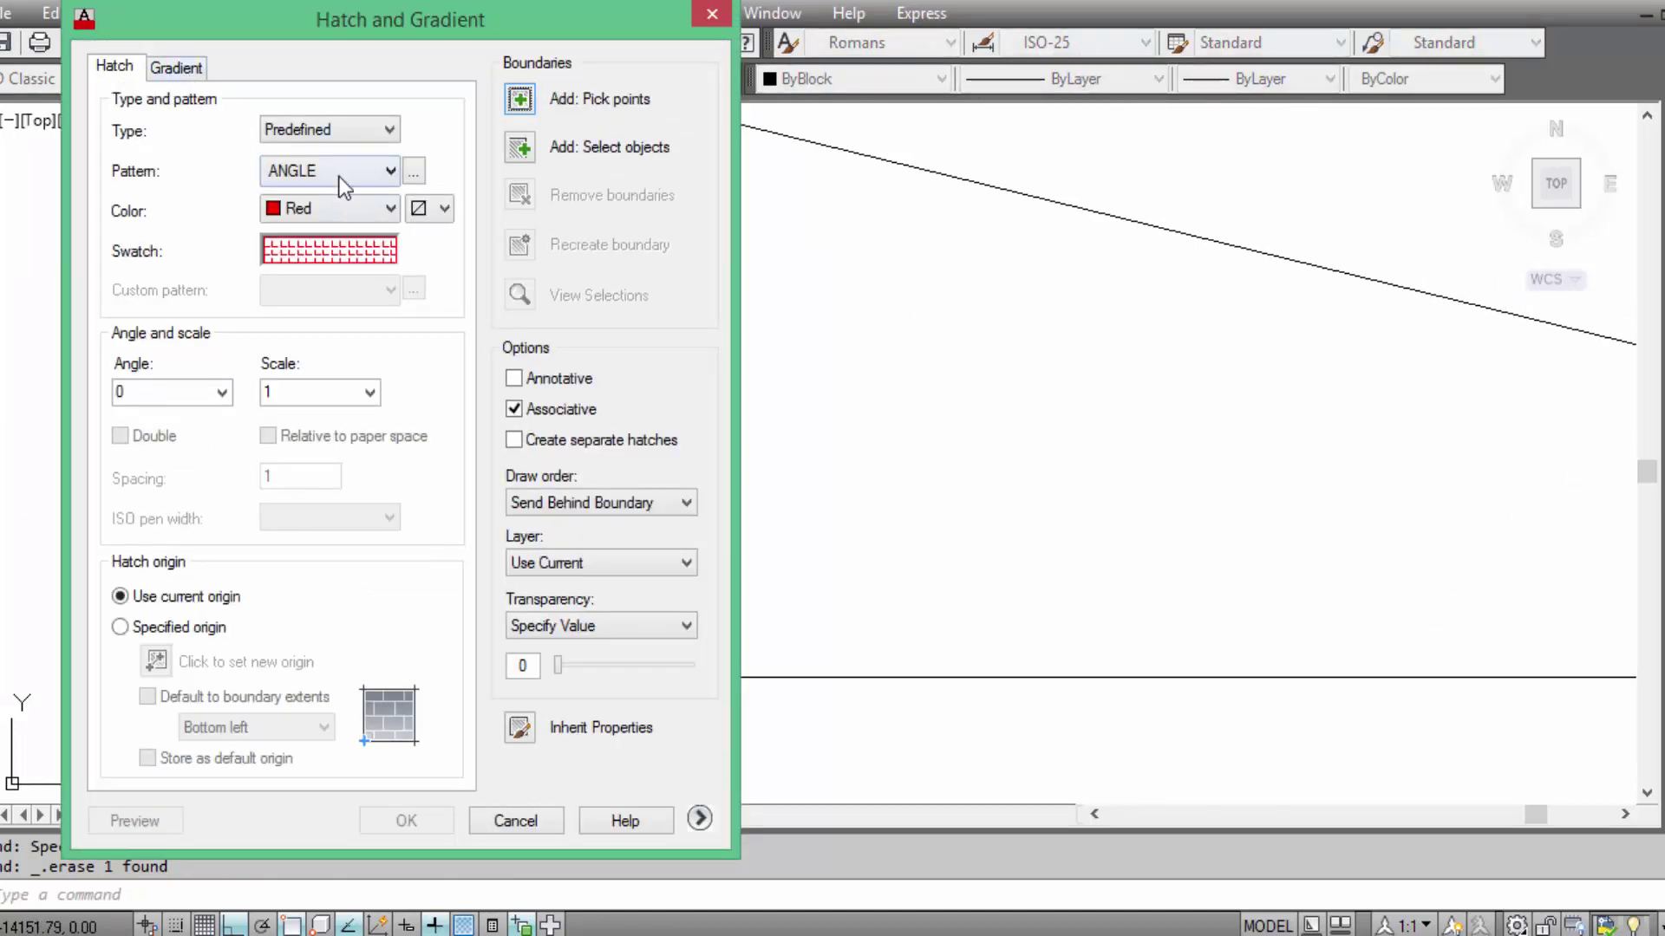
Choose the ANSI31 pattern and pick the block area, then cancel and restart hatching.
click(340, 175)
click(319, 217)
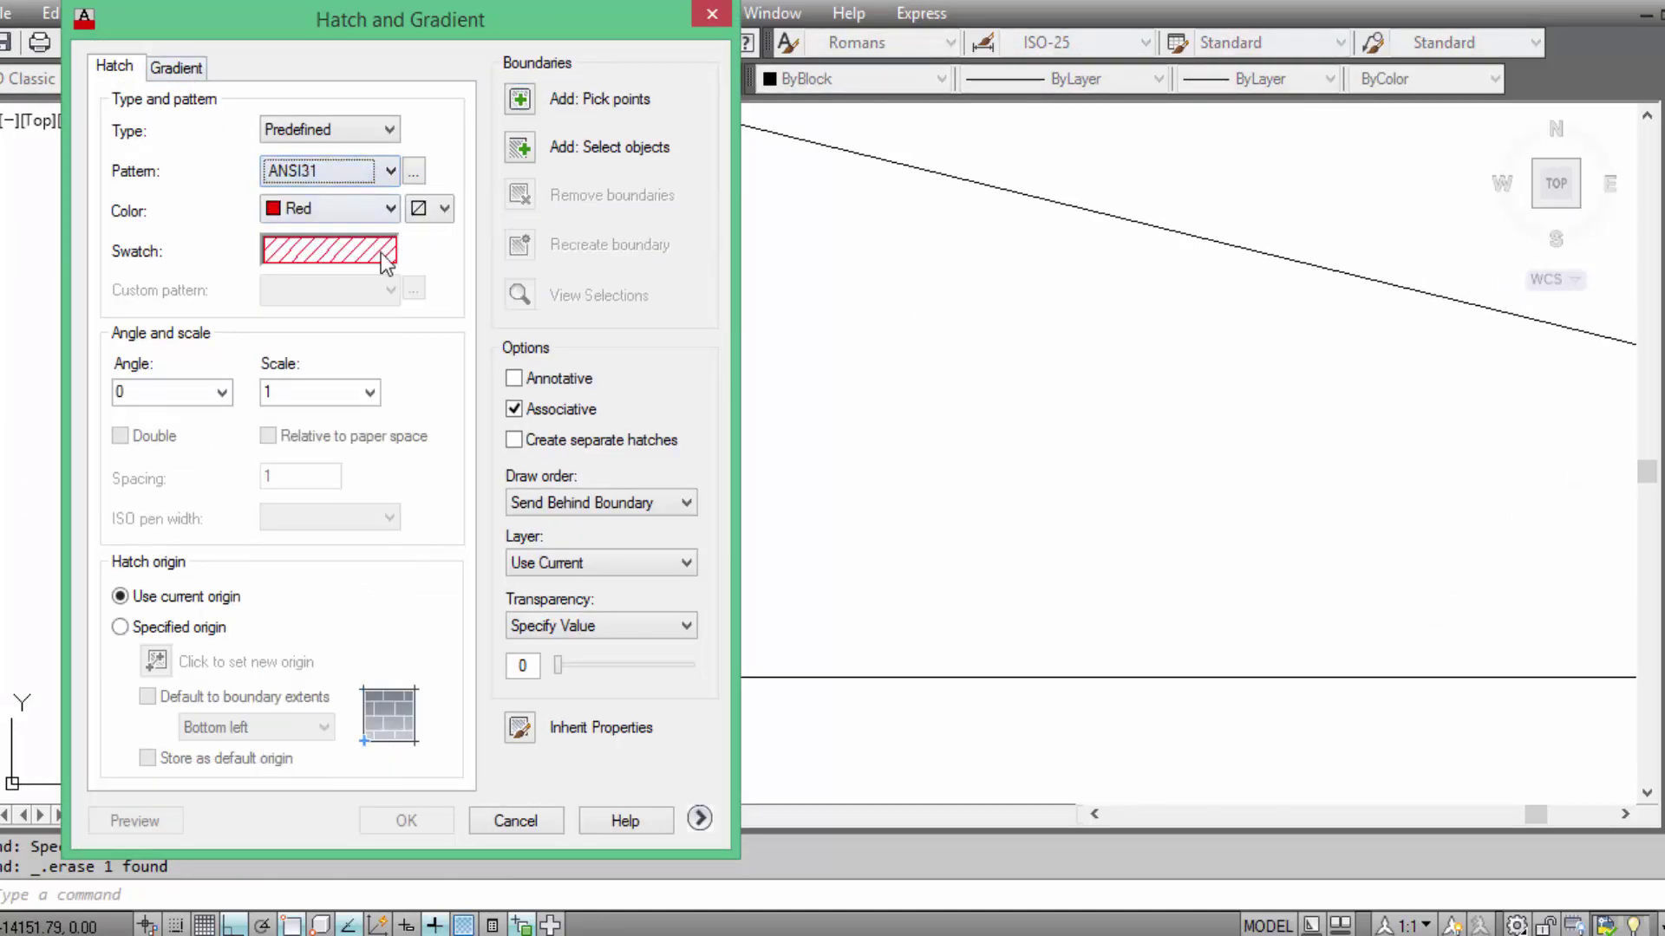
click(521, 99)
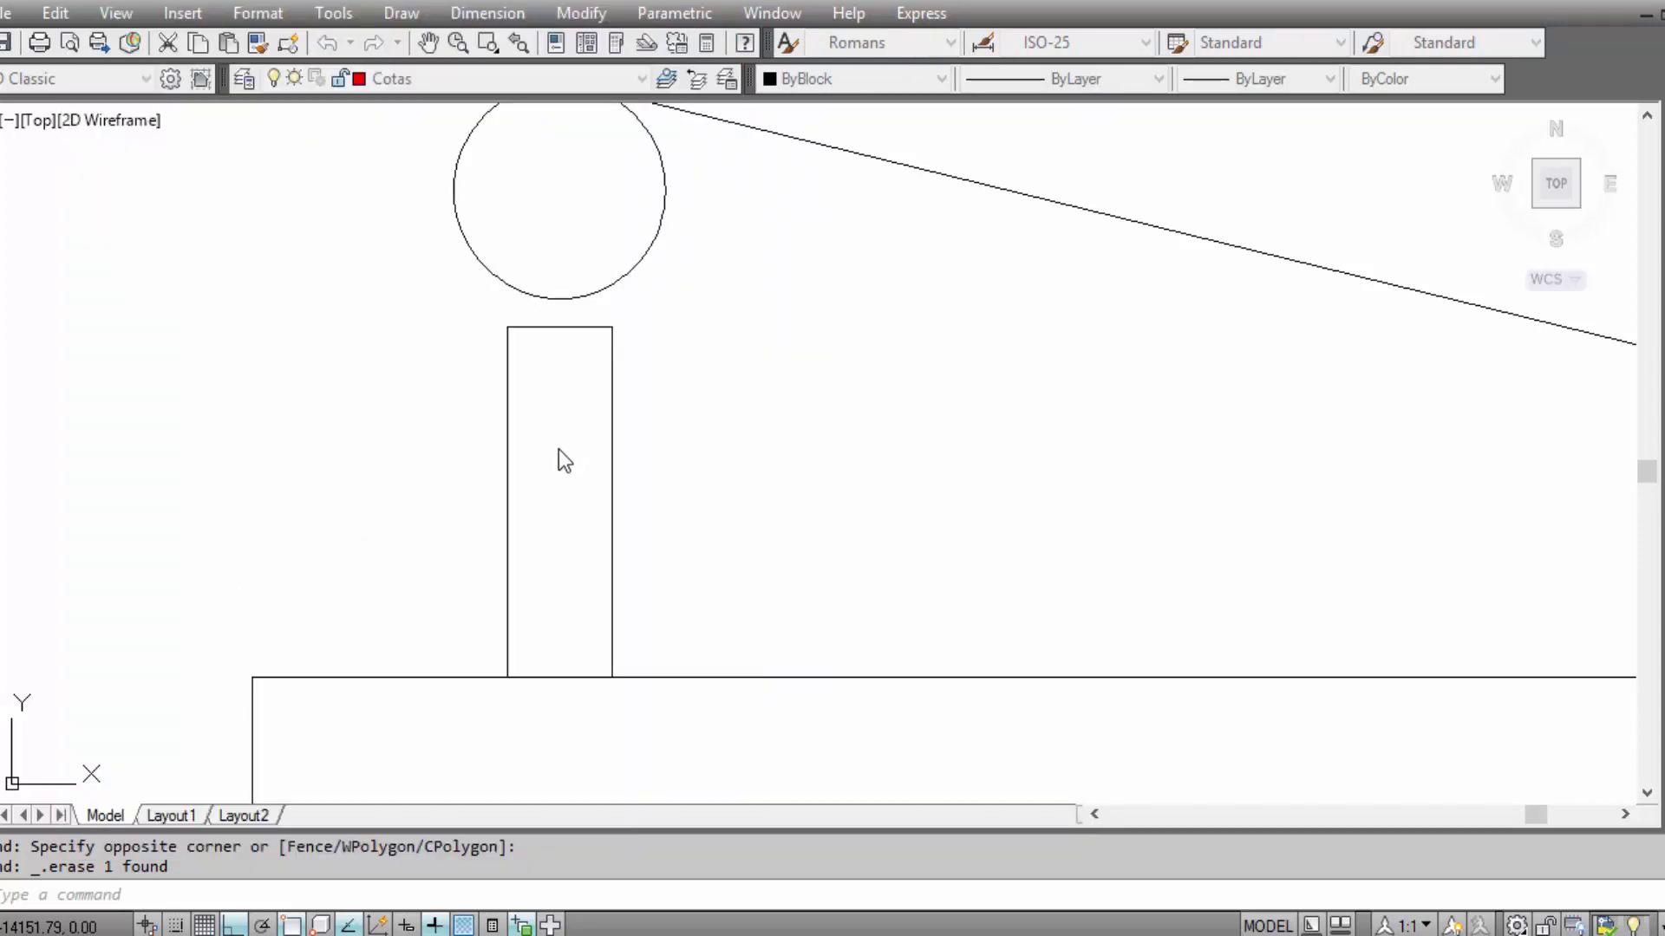
click(559, 449)
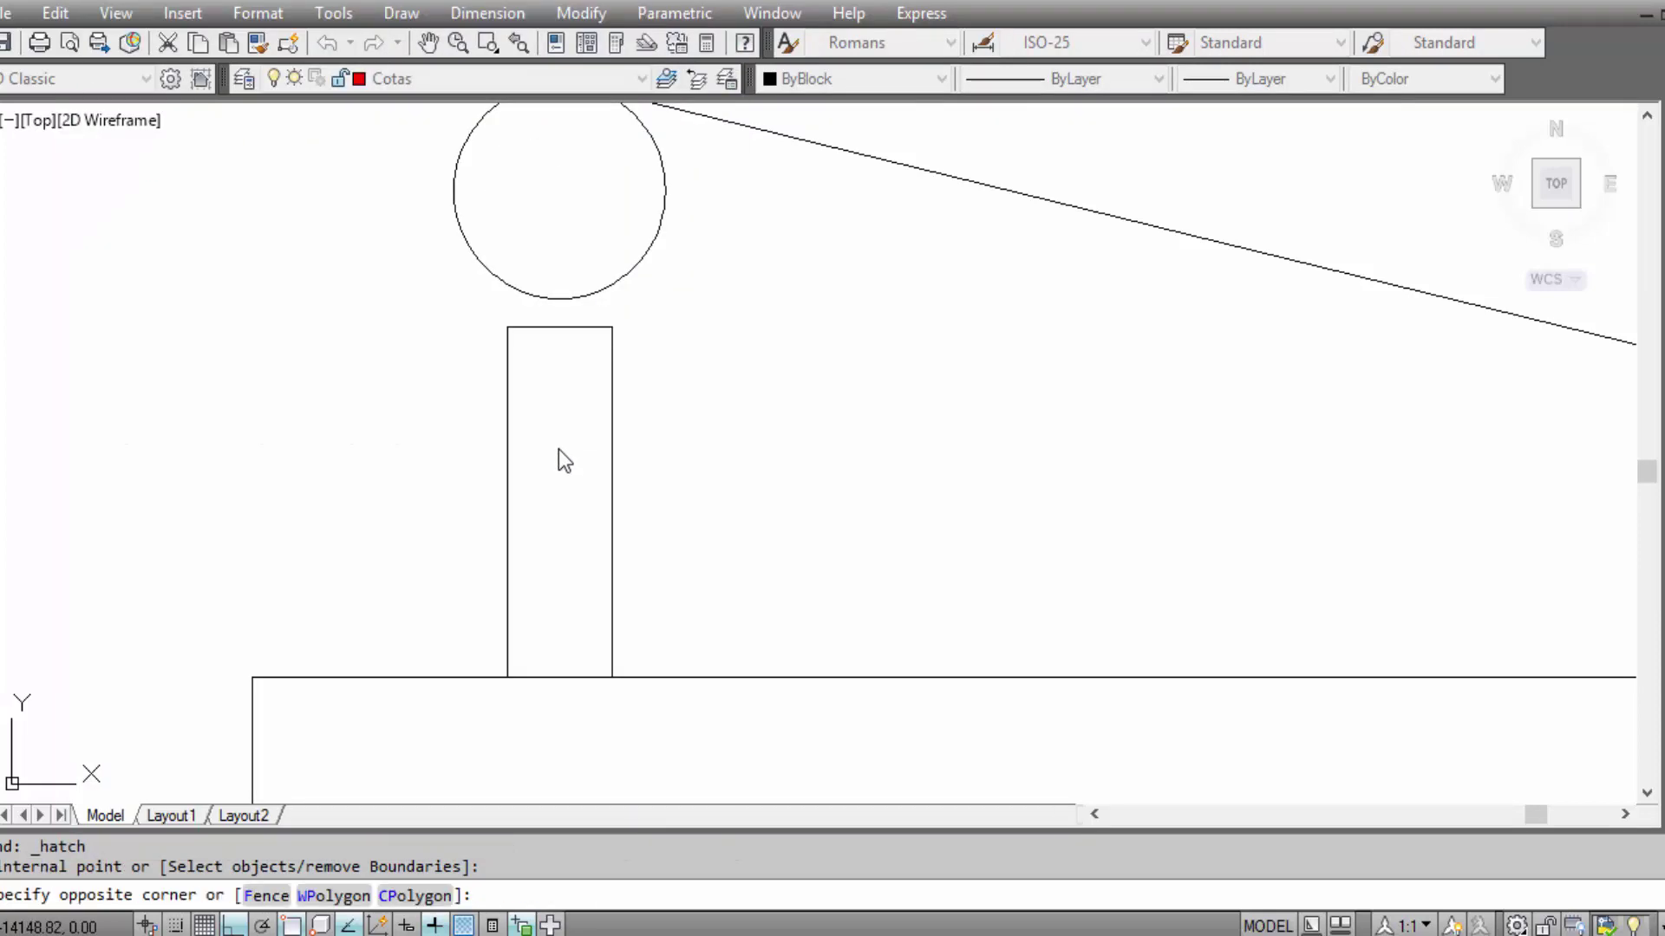
key(Escape)
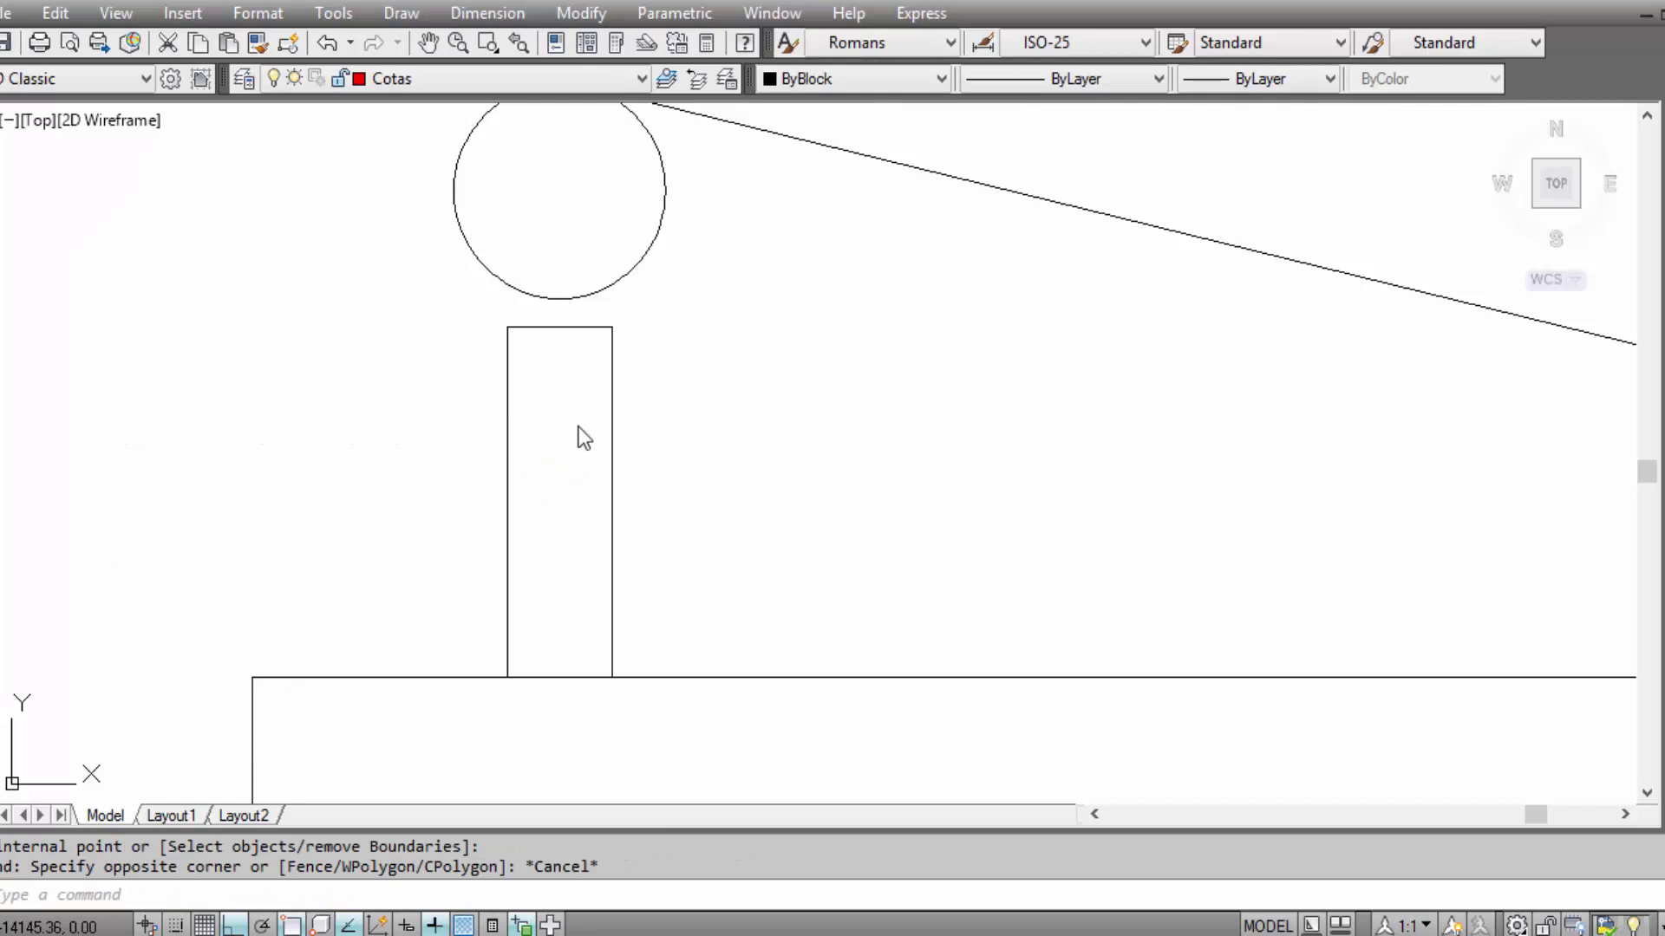
right_click(579, 426)
key(Escape)
key(Return)
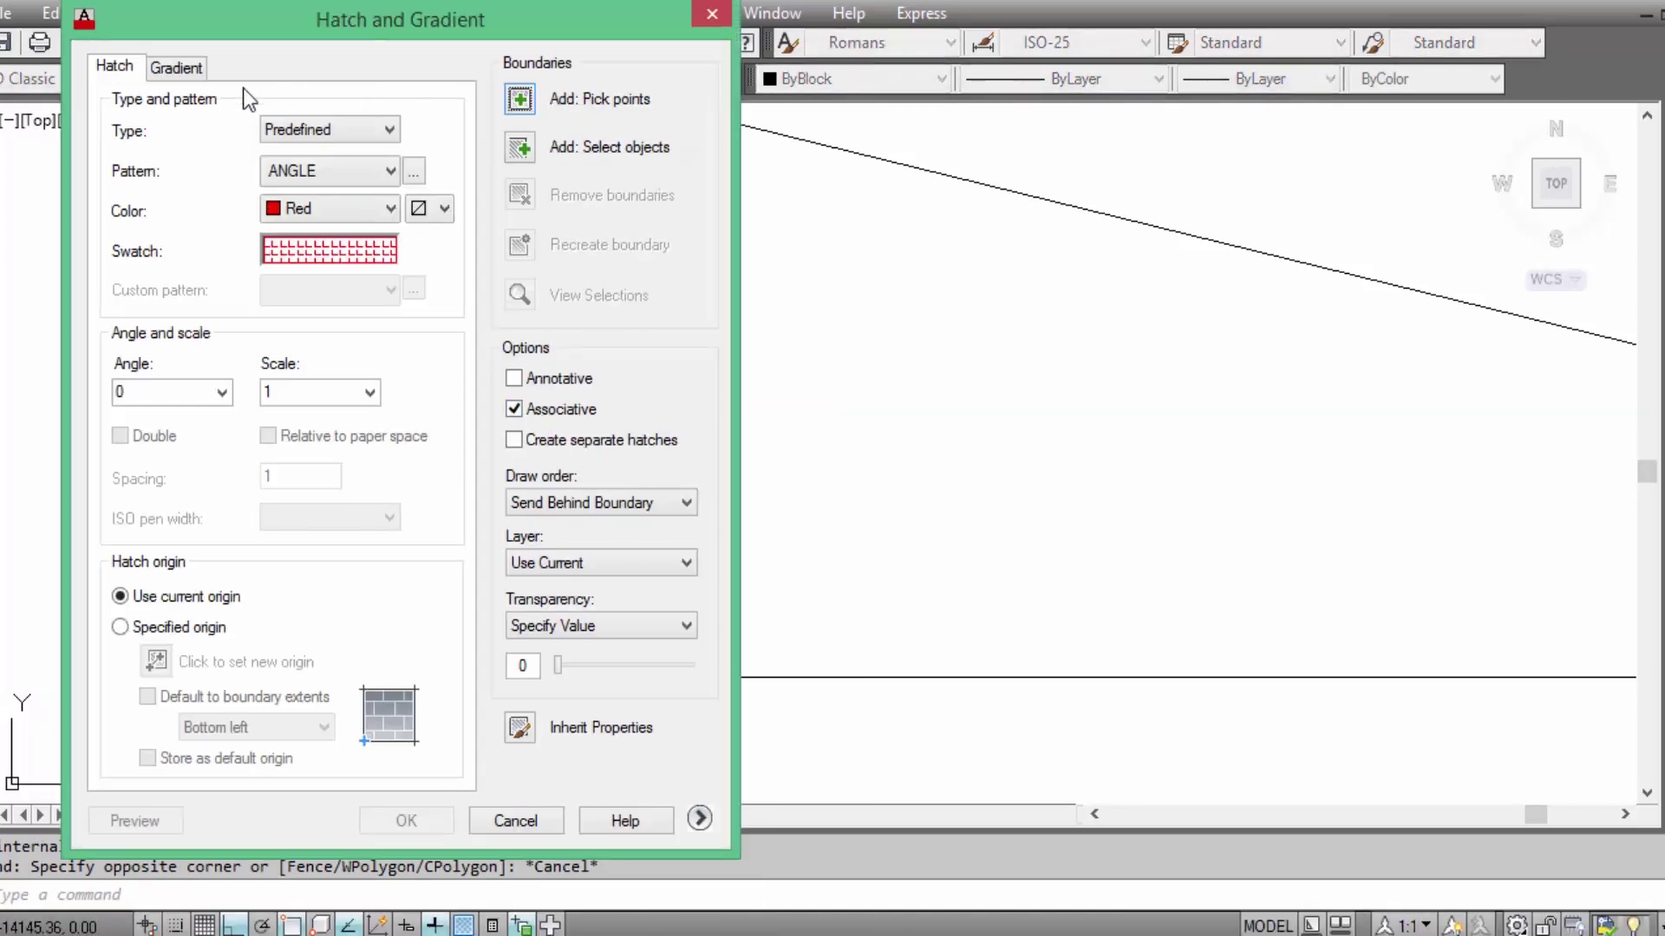
Reselect ANSI31 and pick inside the narrow block to apply the red hatch.
click(350, 166)
click(343, 222)
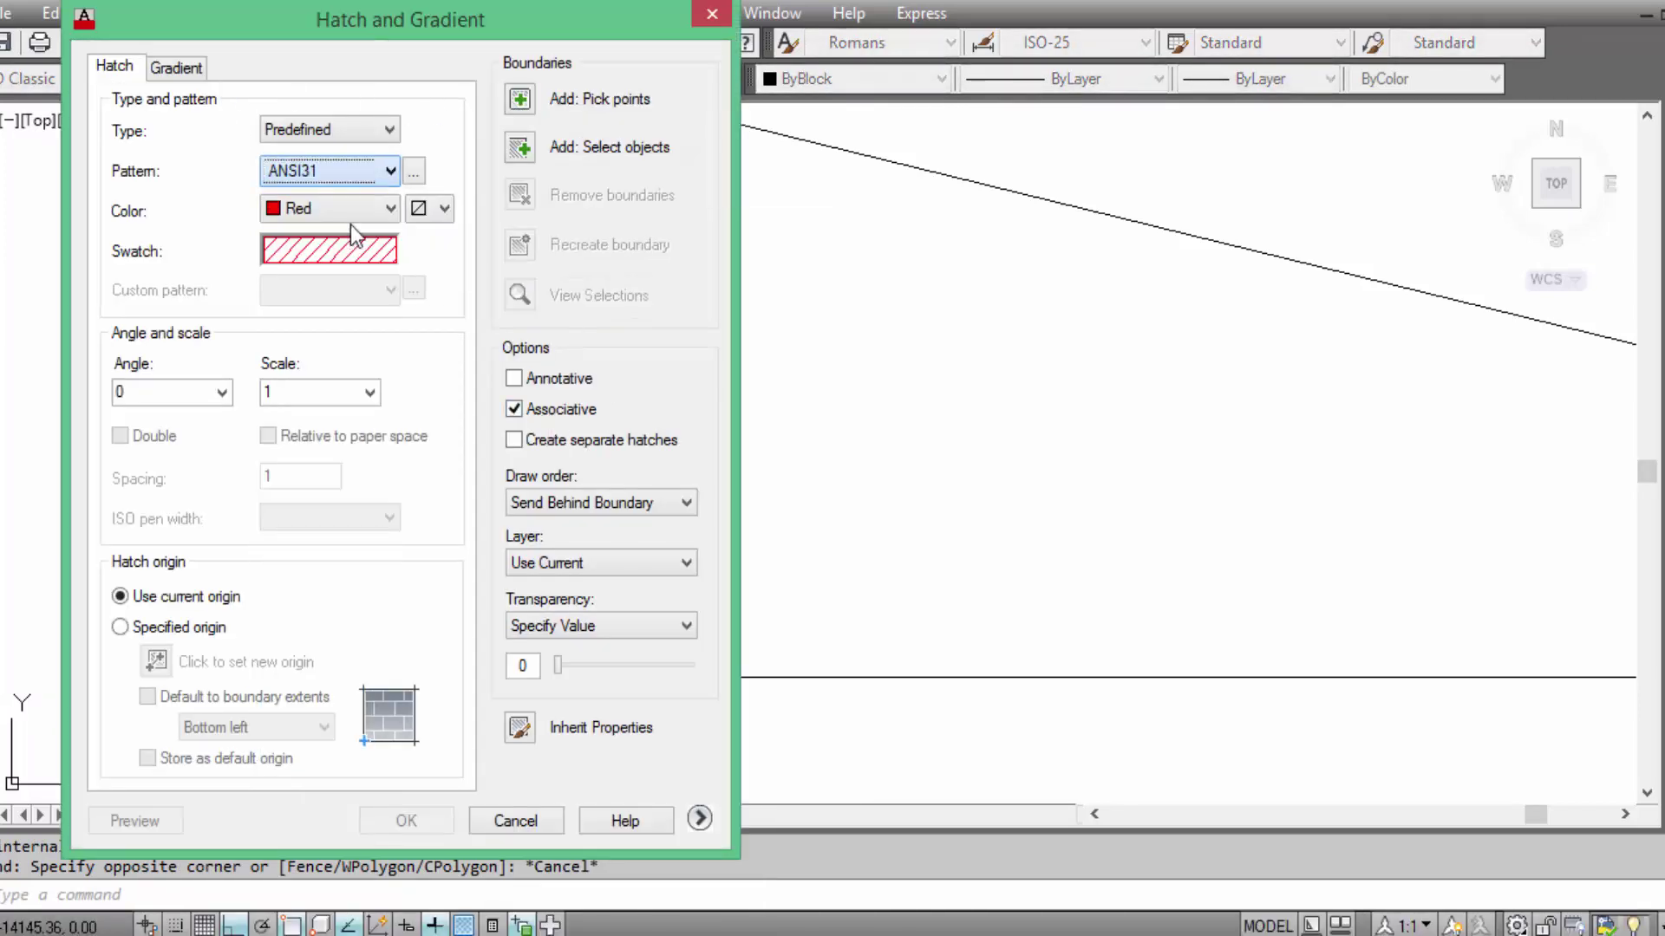
click(555, 99)
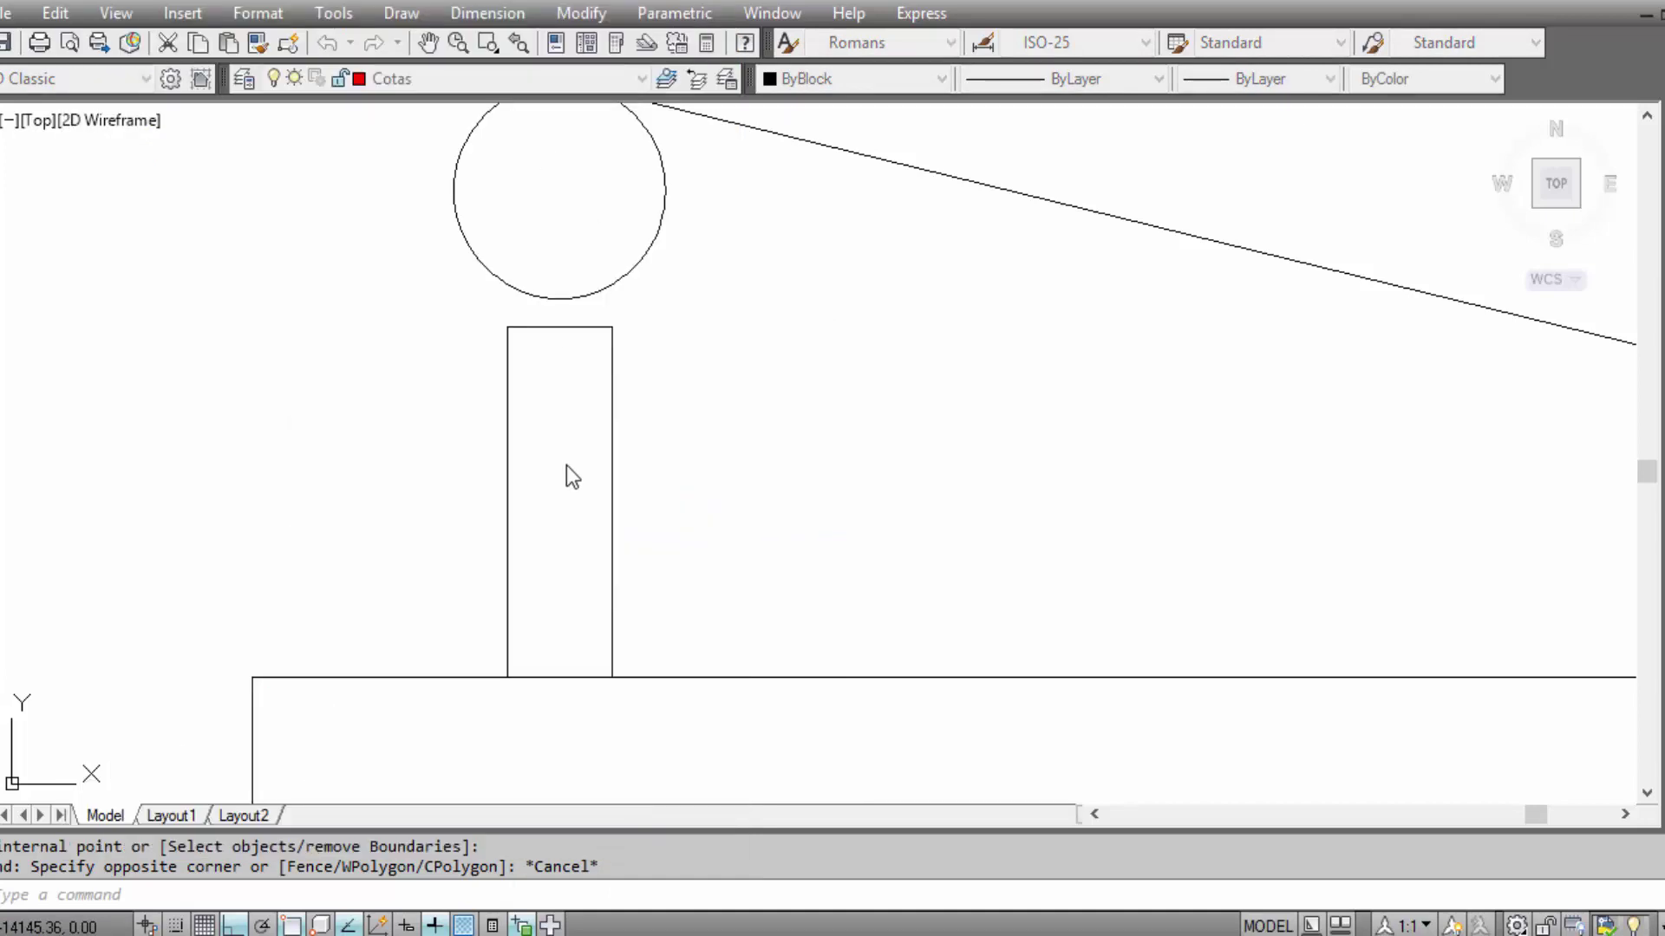
key(Return)
click(565, 465)
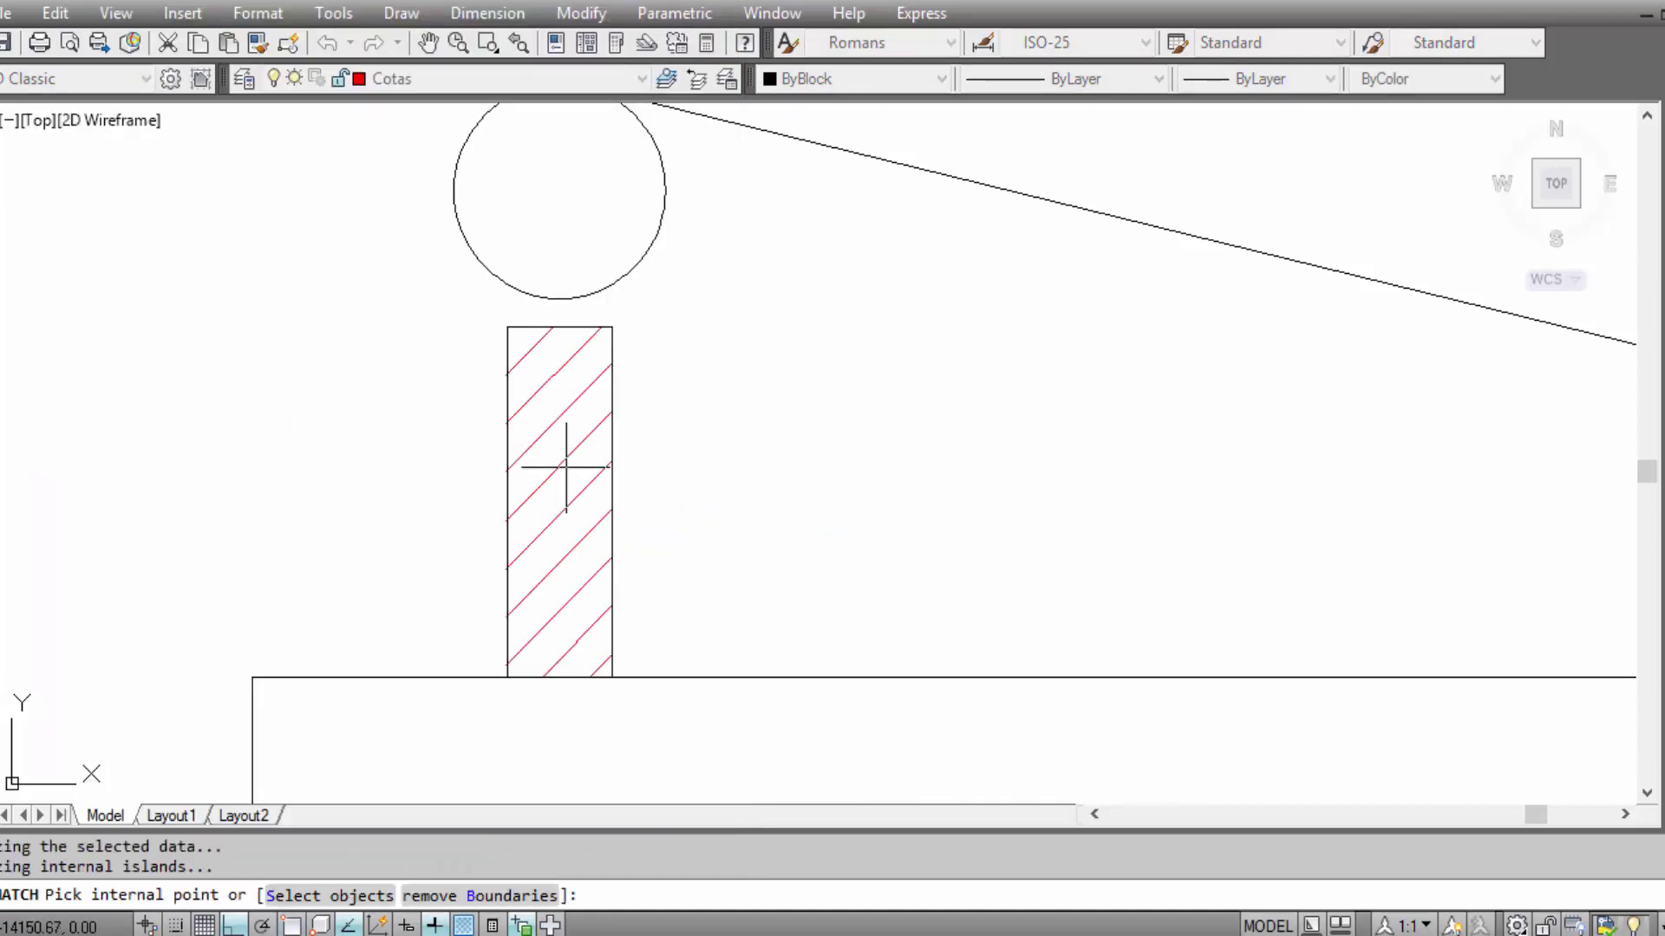
key(Return)
key(Return)
scroll(751, 547, down, 1)
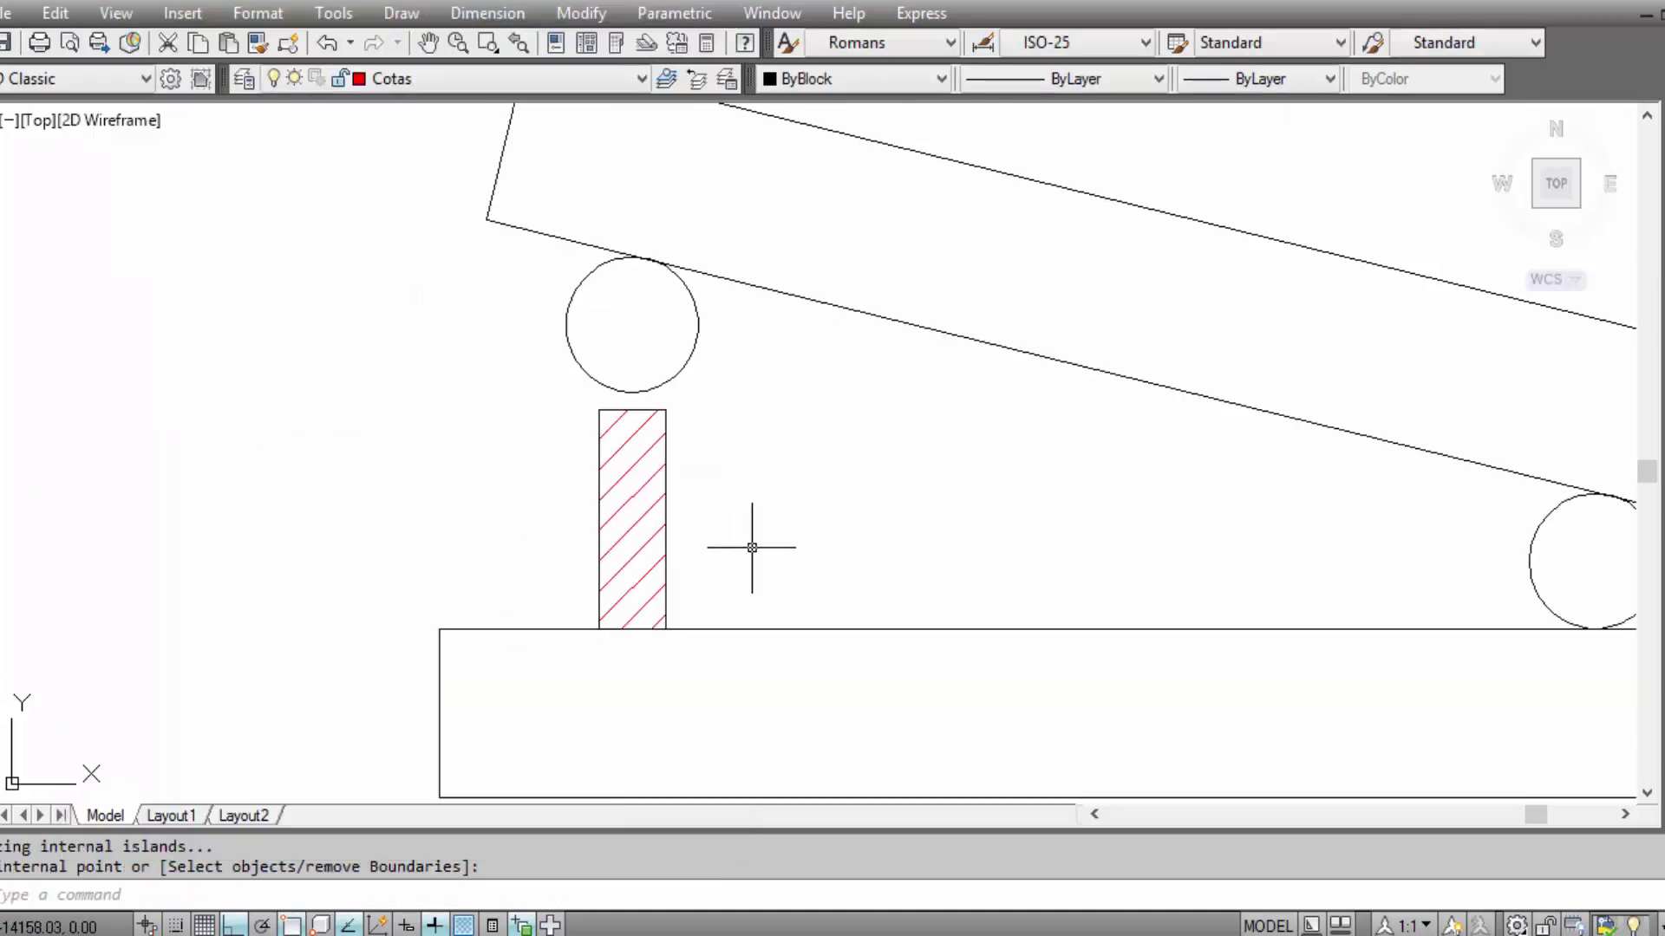
Pick the gauge block's right corners for a 32,46 height dimension, cancel it, and recentre the view.
scroll(613, 435, up, 2)
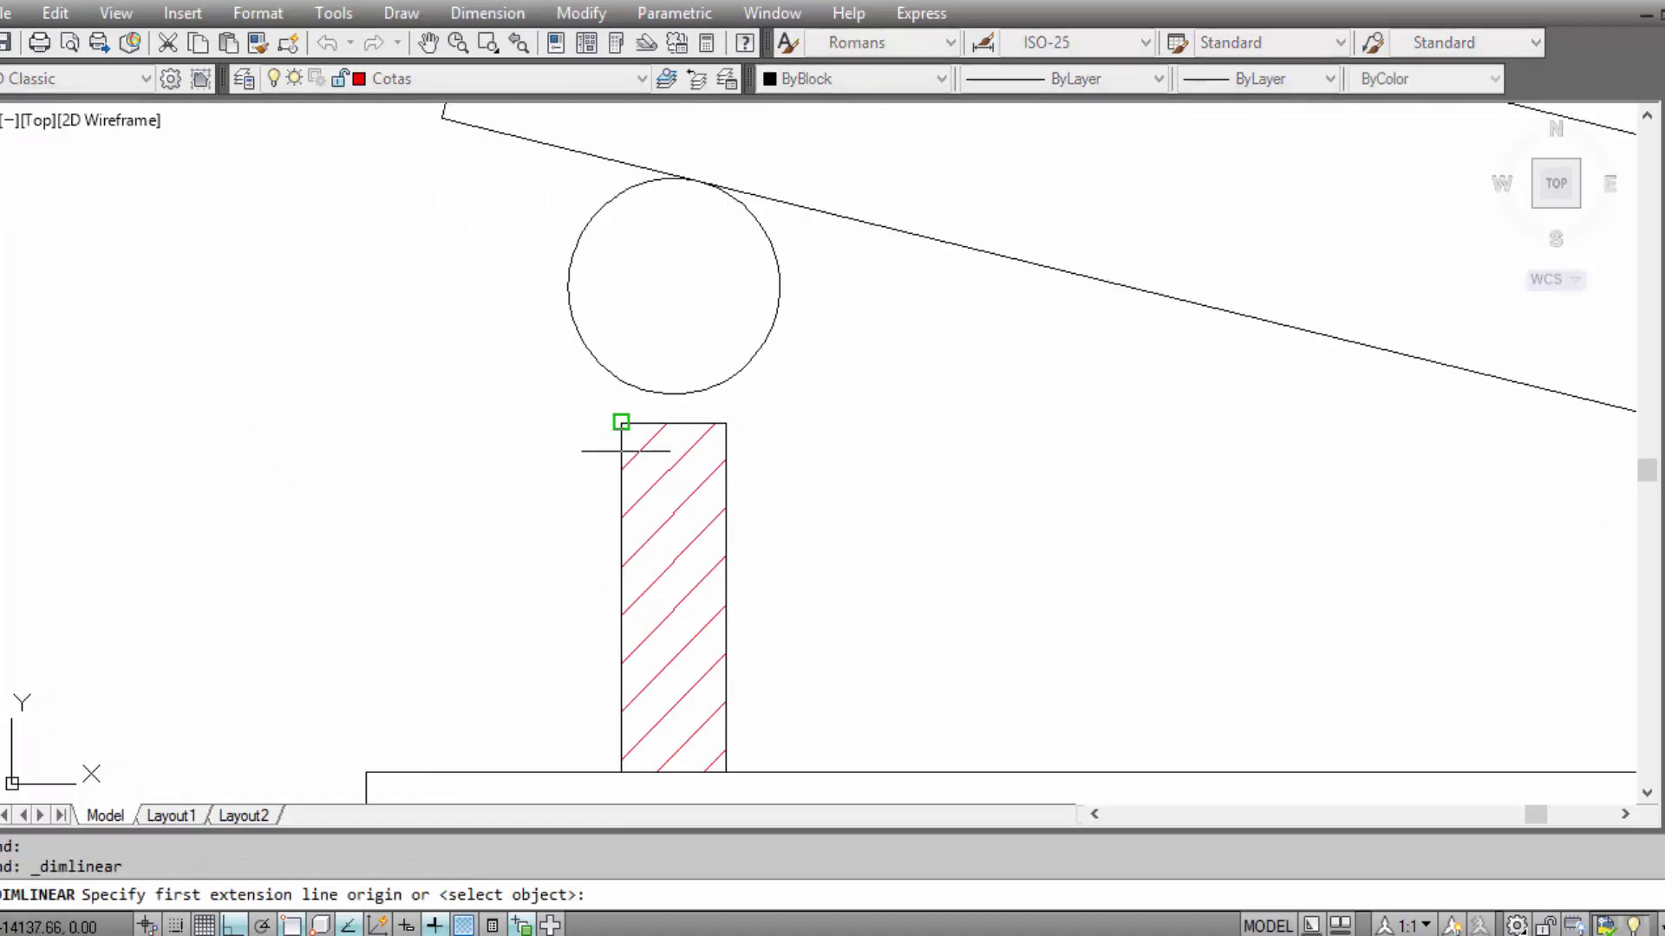
click(727, 422)
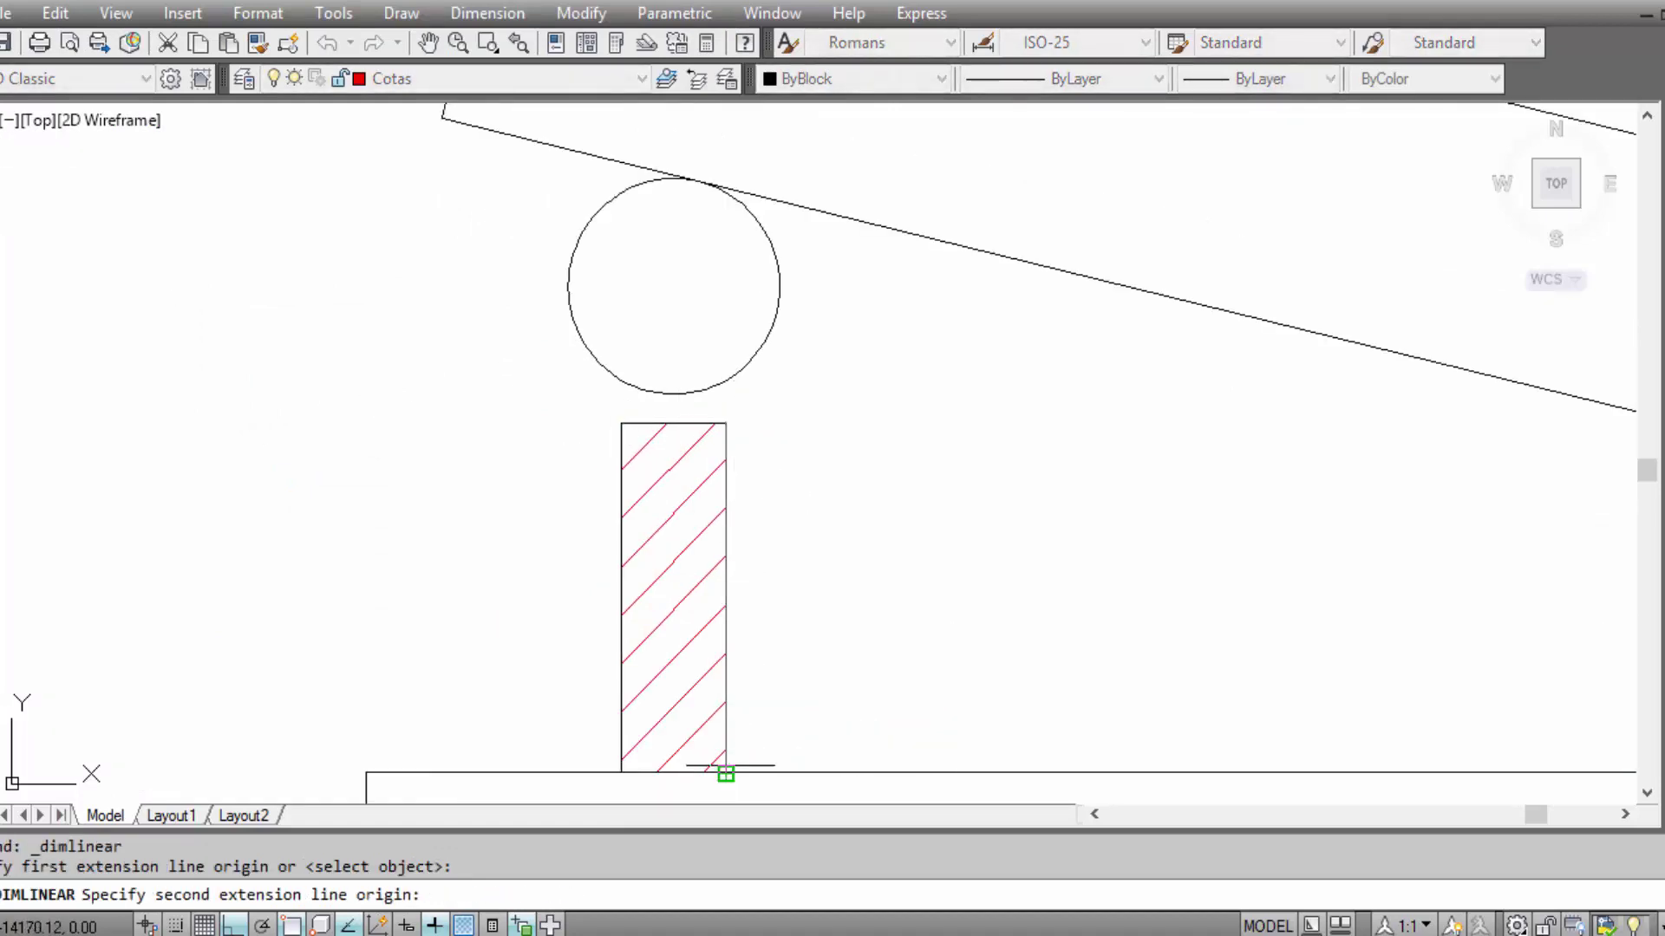
click(726, 772)
middle_drag(832, 718, 767, 665)
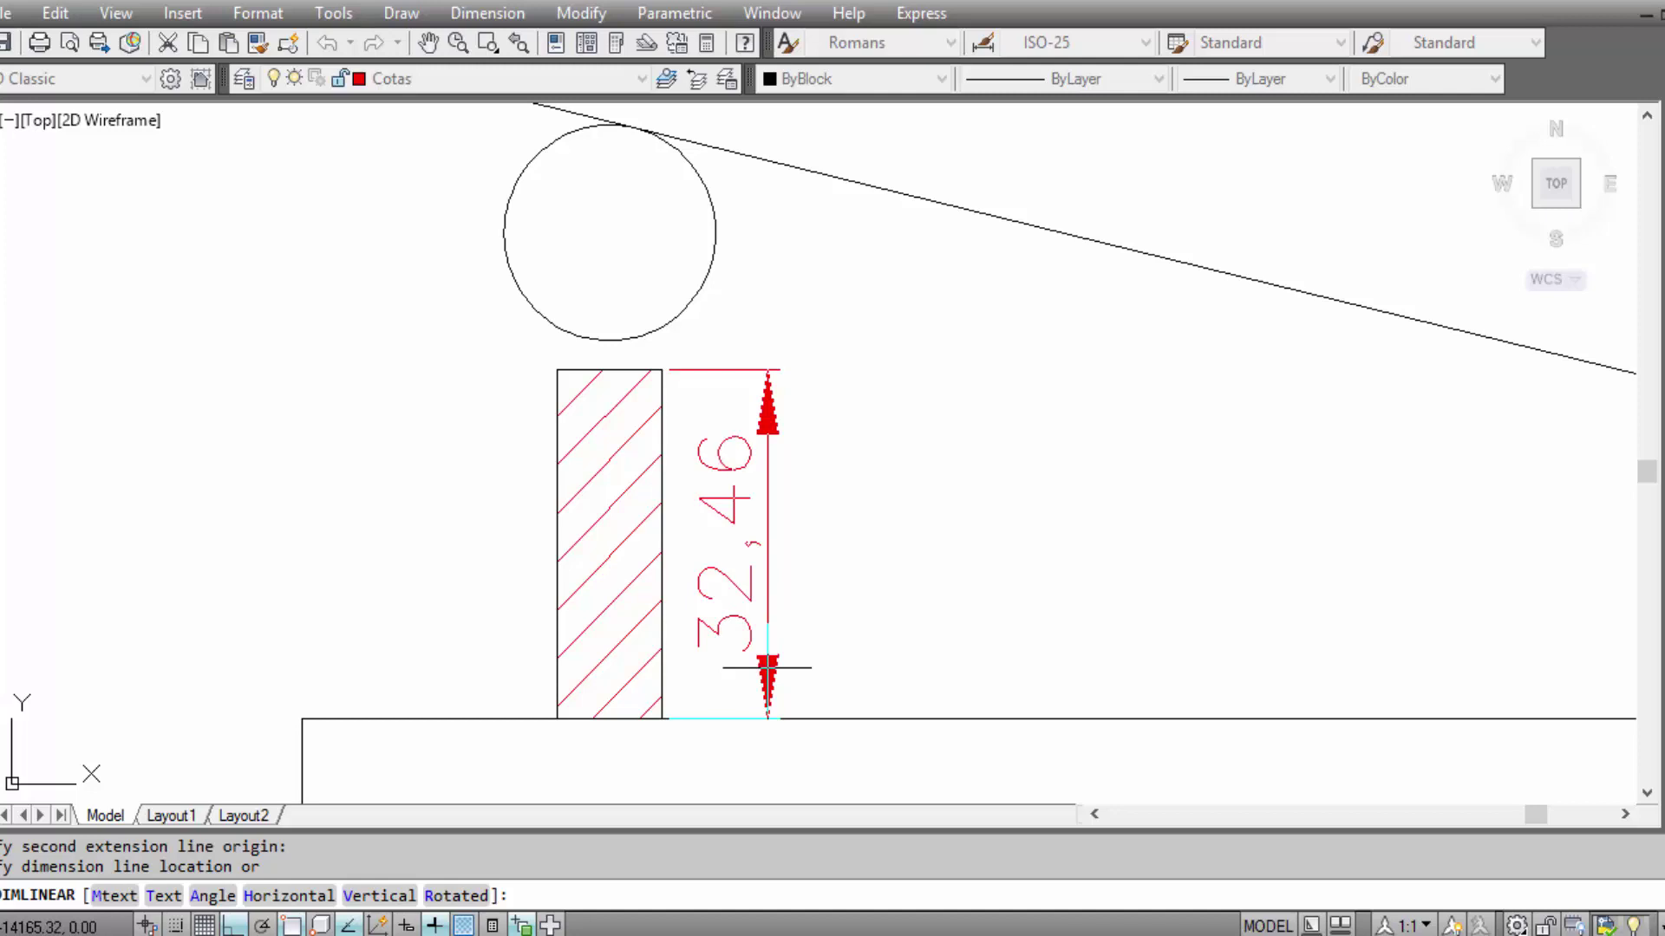
key(Escape)
scroll(736, 550, down, 2)
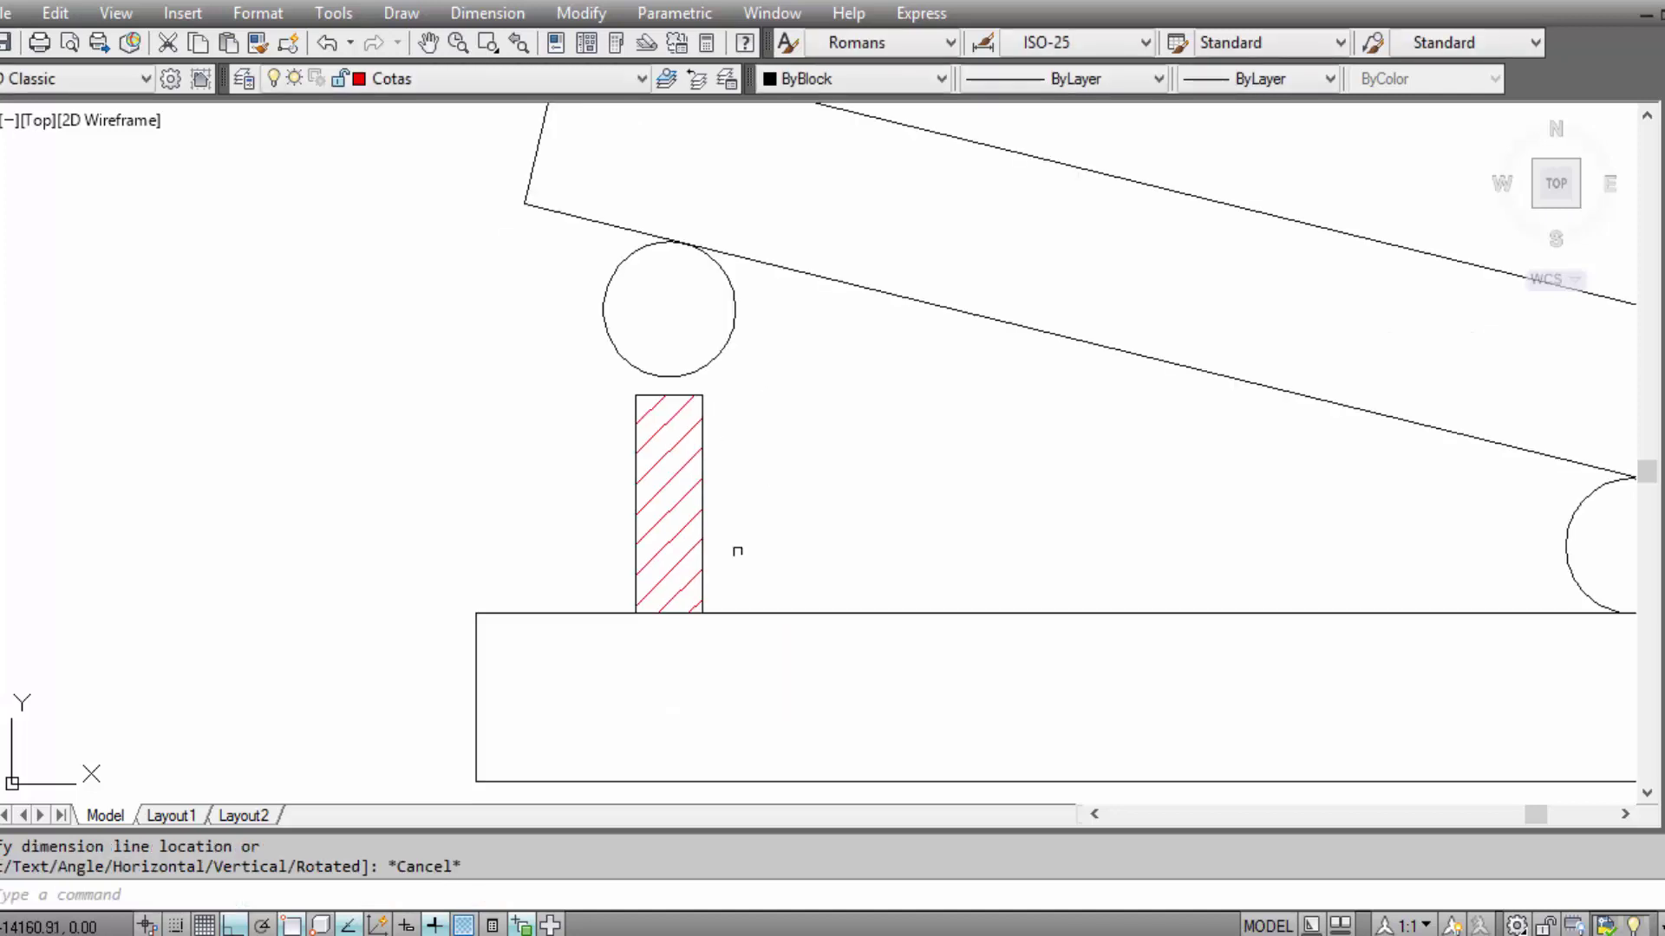
mouse_move(821, 451)
middle_down()
mouse_move(831, 465)
mouse_move(651, 431)
middle_up()
scroll(705, 483, down, 2)
scroll(743, 471, up, 2)
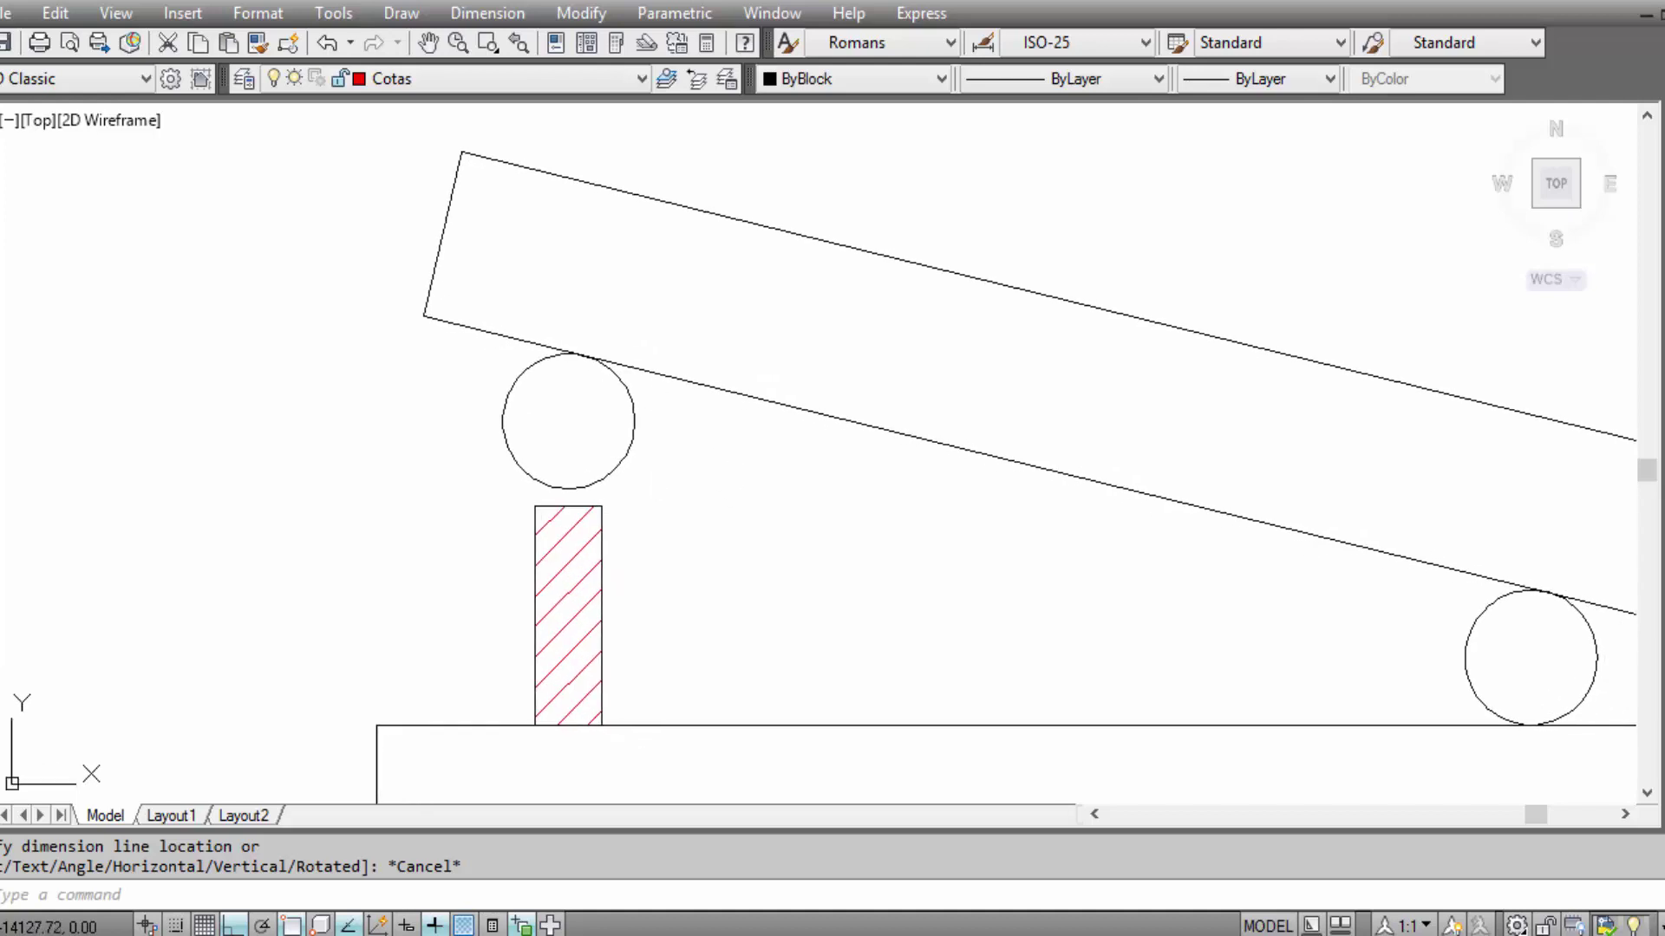
click(584, 360)
Rotate the table and both rollers about the right roller's centre until the left roller meets the gauge block.
scroll(702, 457, down, 2)
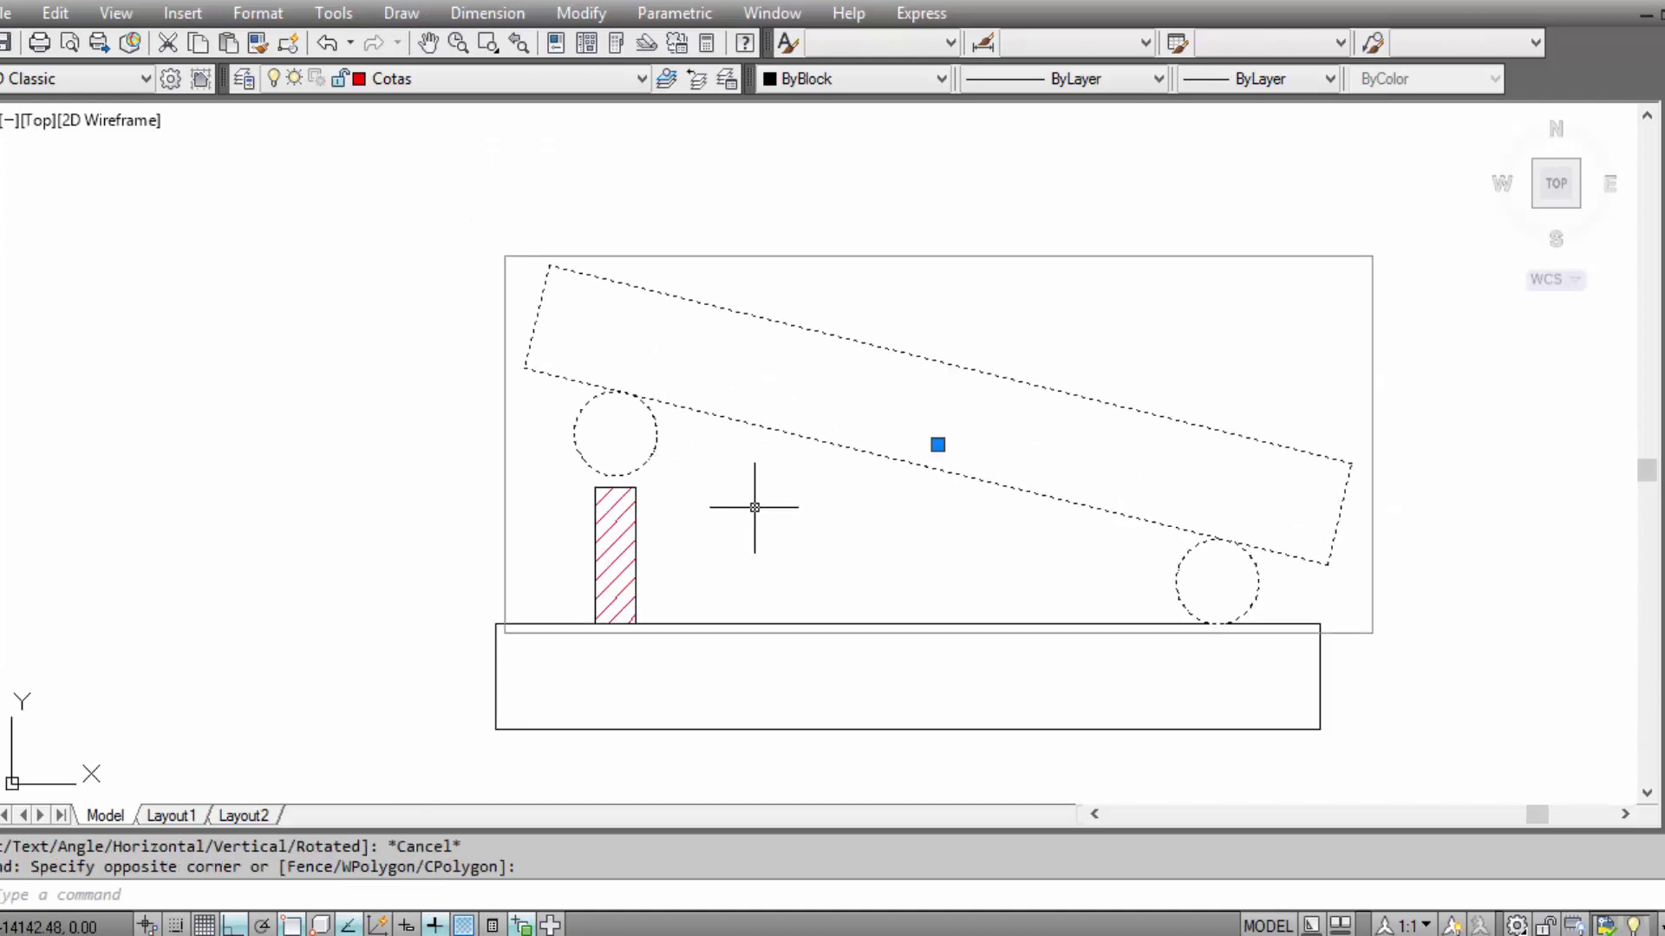
key(ctrl+z)
middle_drag(1089, 569, 673, 408)
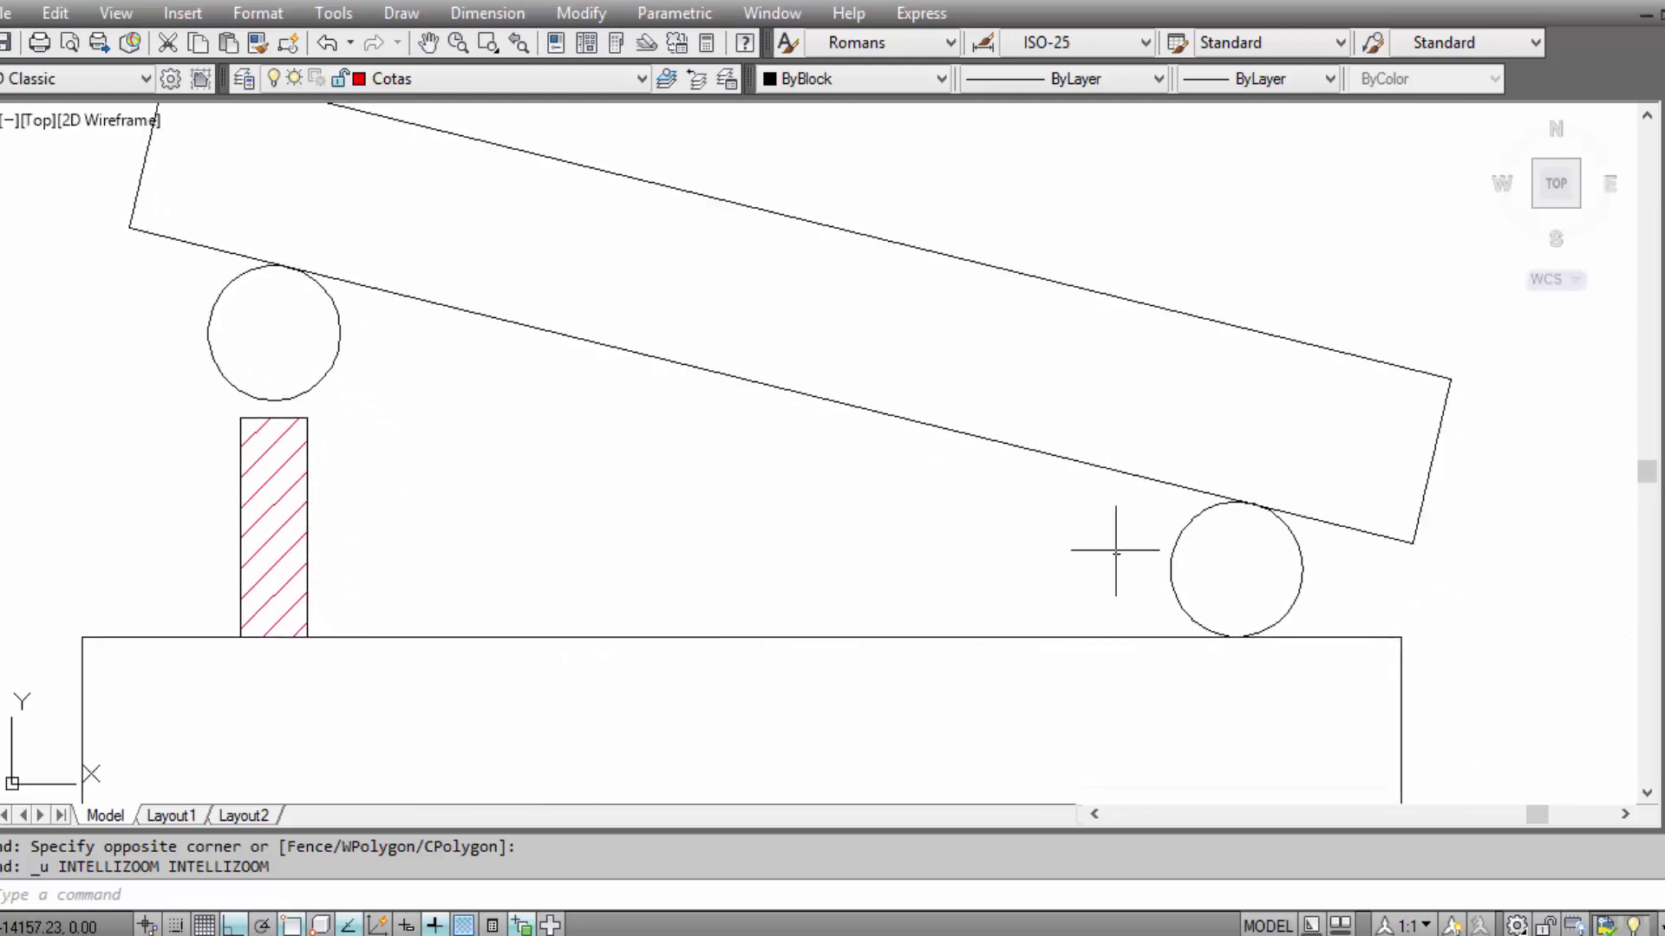
click(1215, 548)
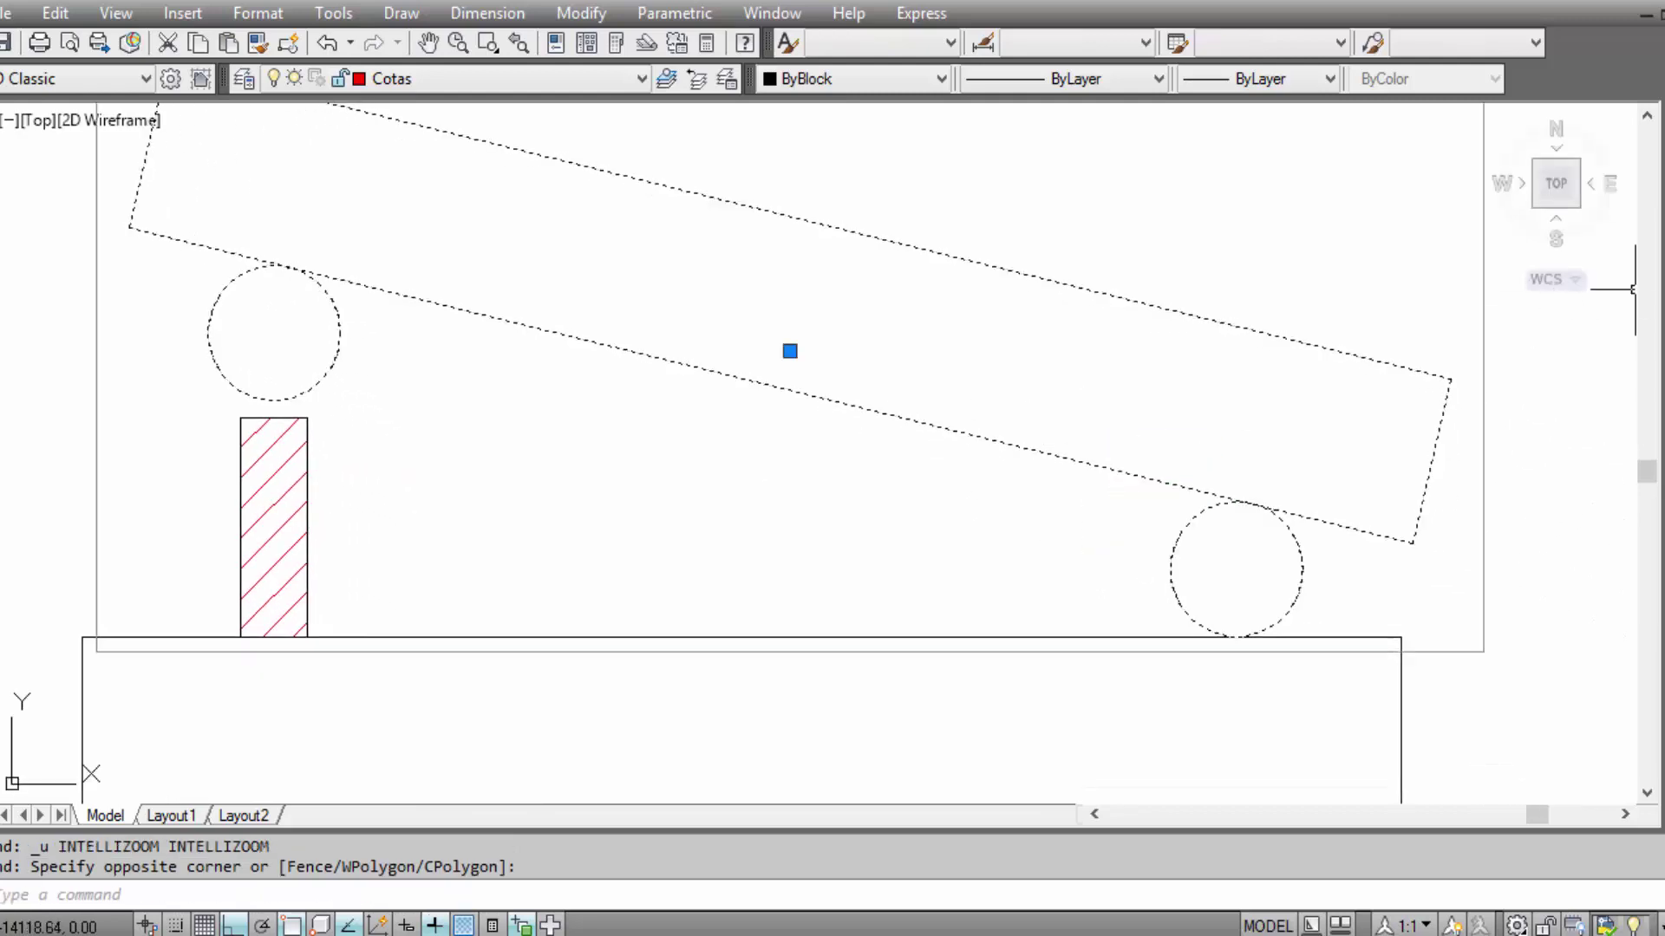
text(ro)
key(Return)
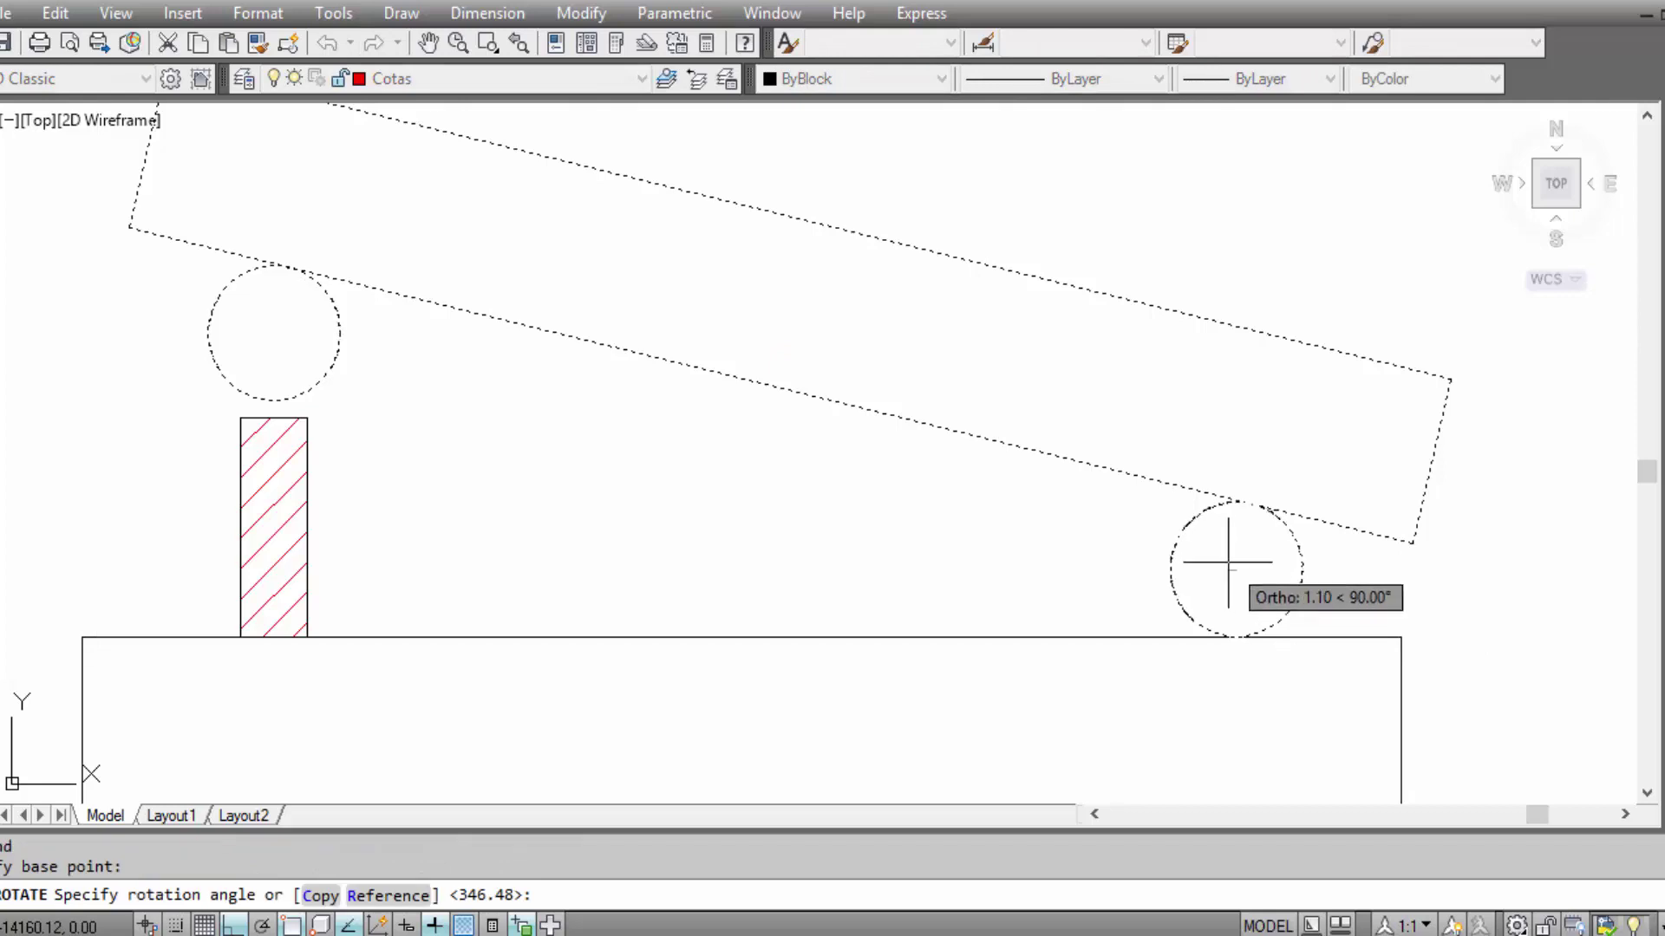
click(1235, 570)
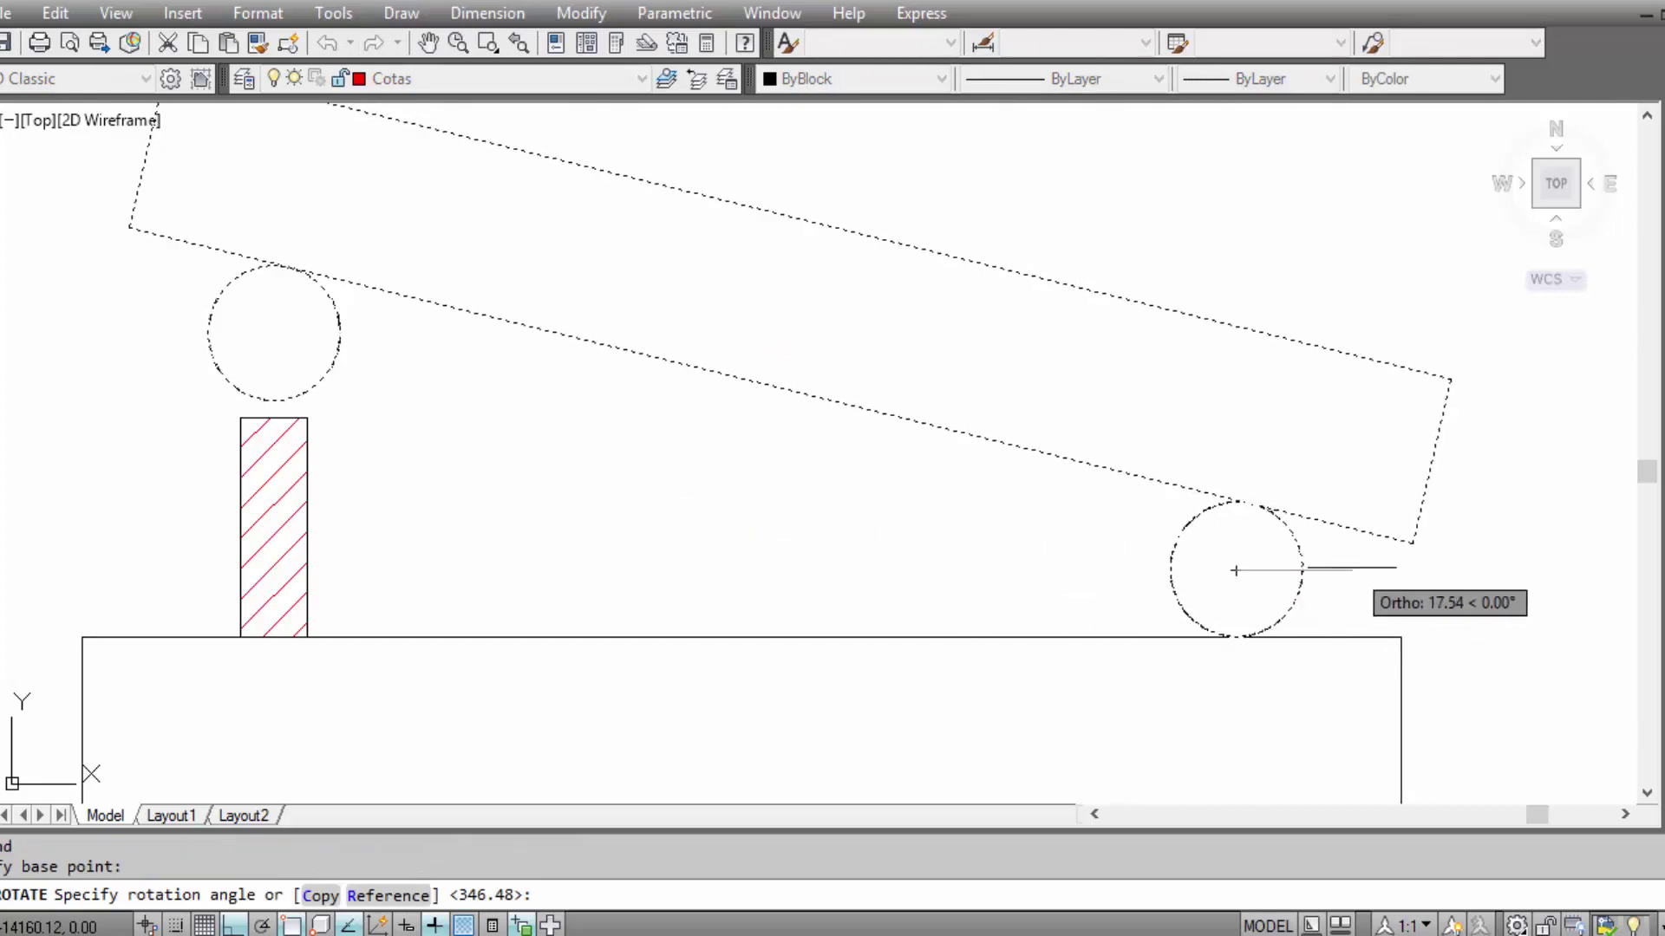
click(234, 926)
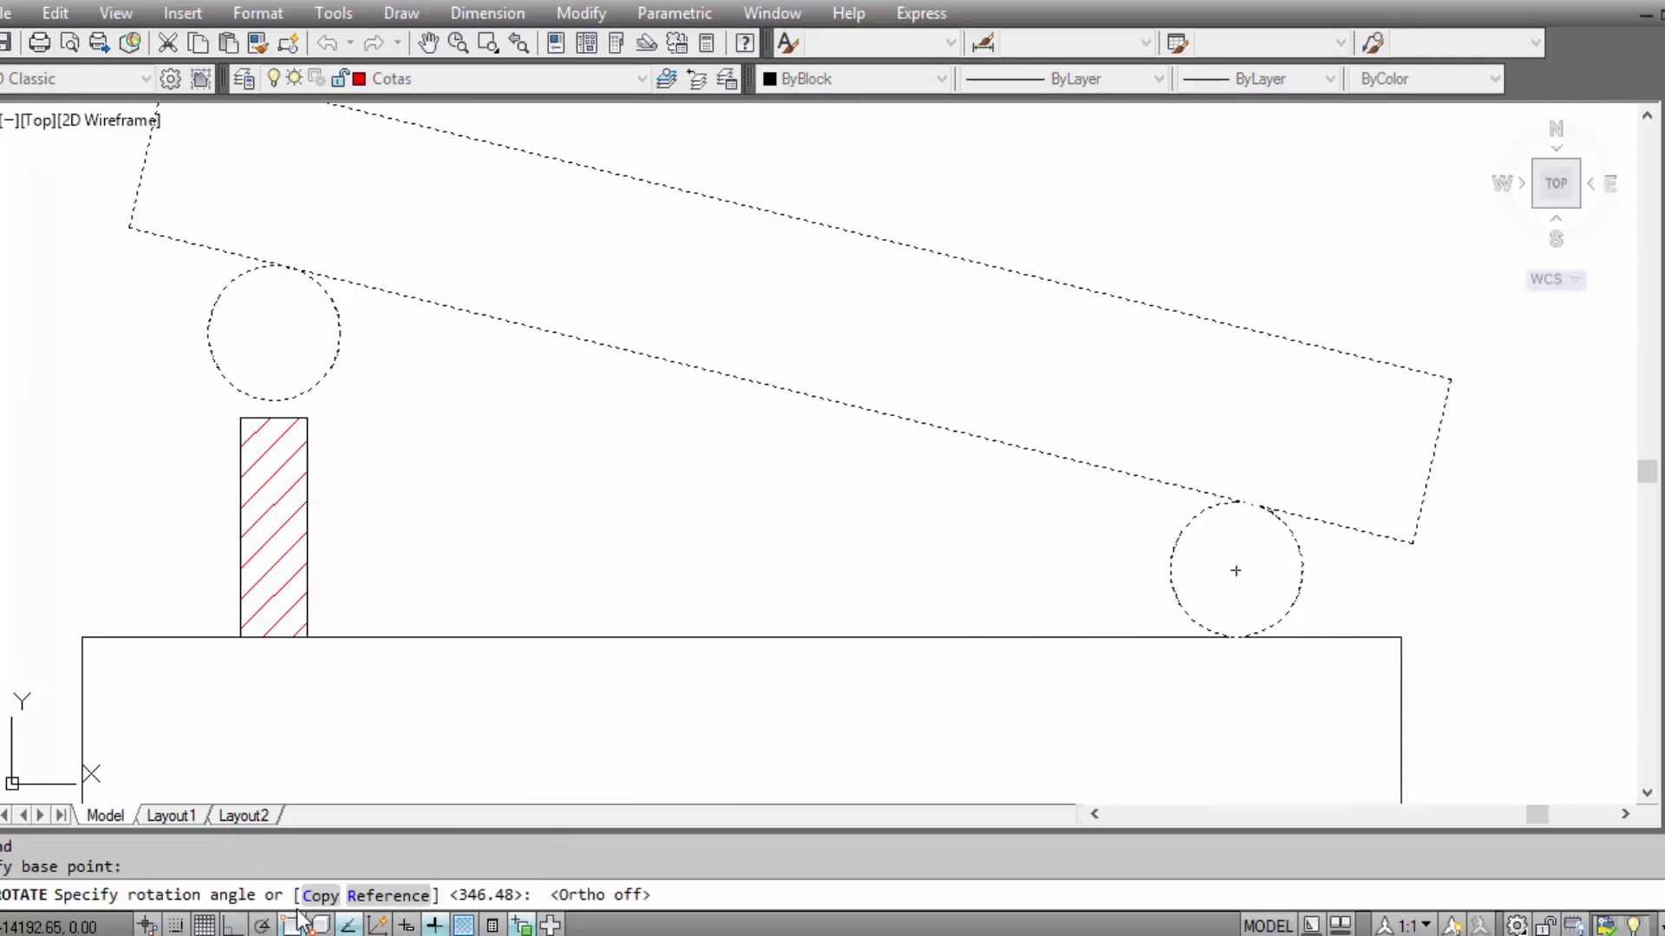
click(292, 925)
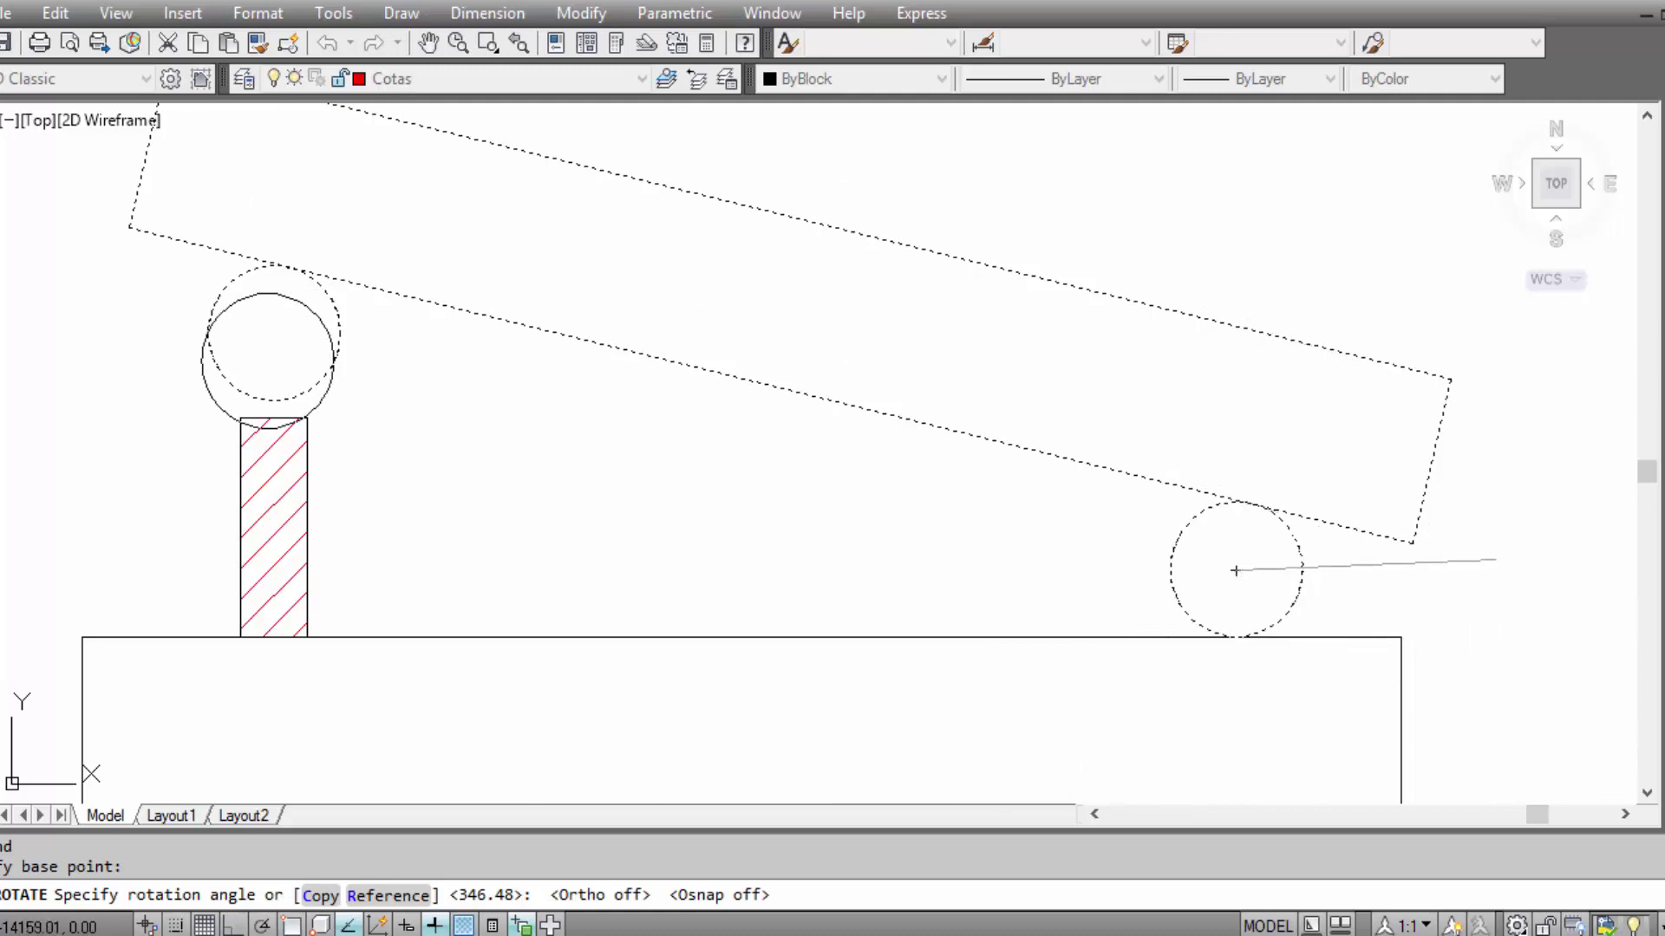
click(1498, 563)
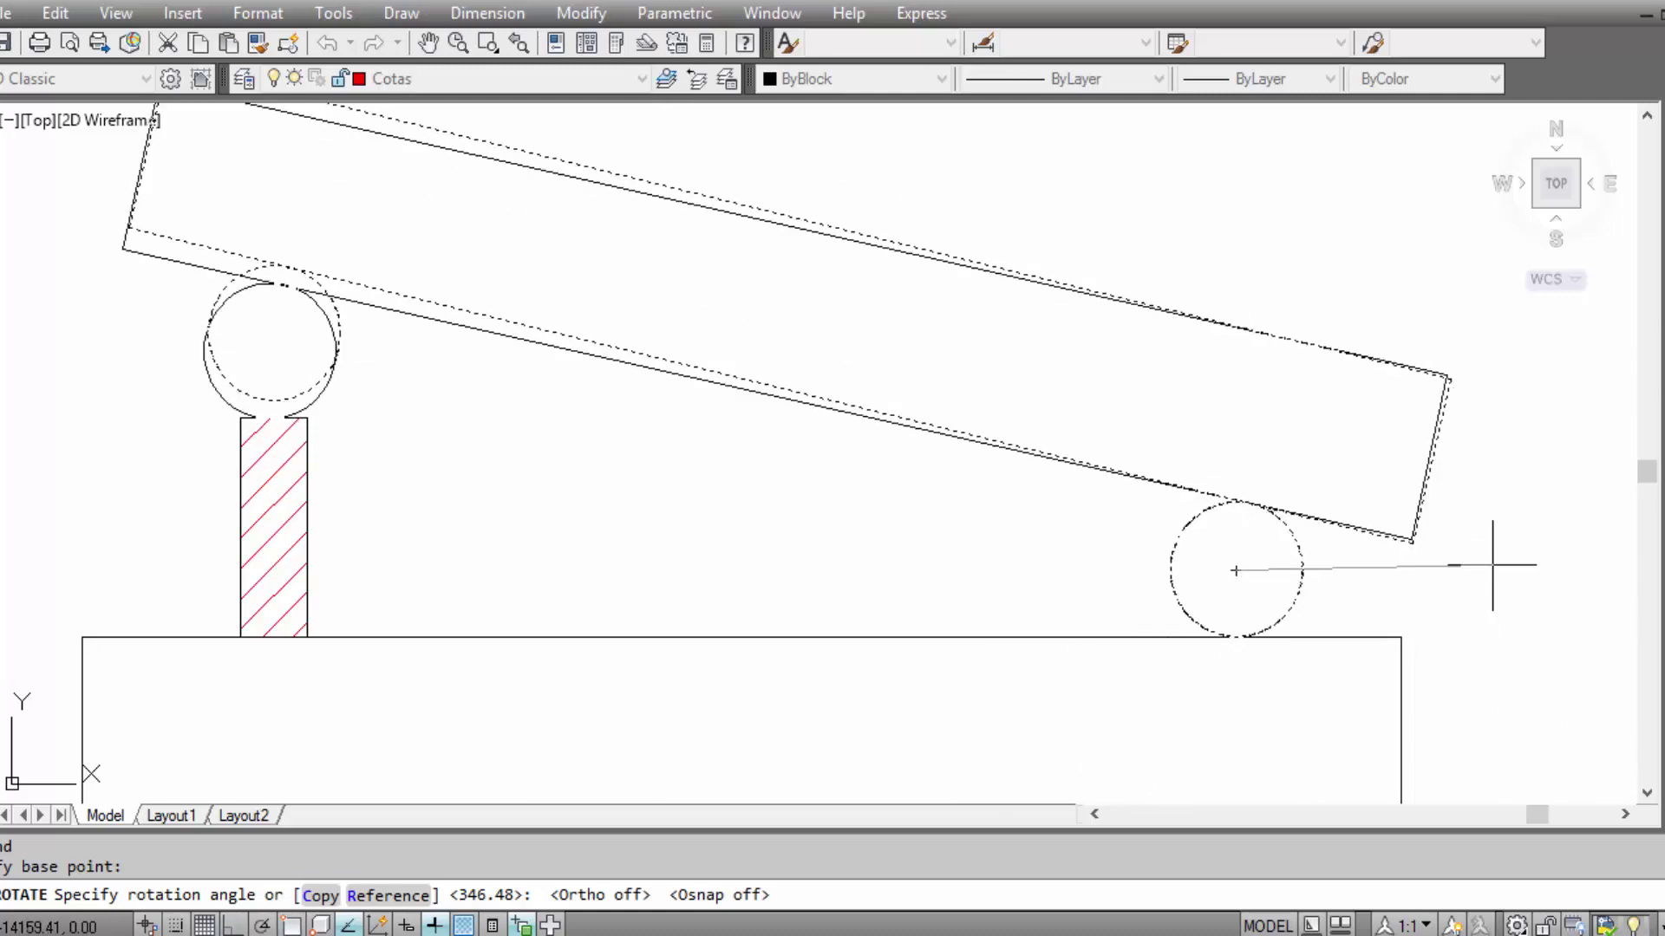
mouse_move(557, 387)
middle_down()
mouse_move(866, 405)
mouse_move(549, 575)
middle_up()
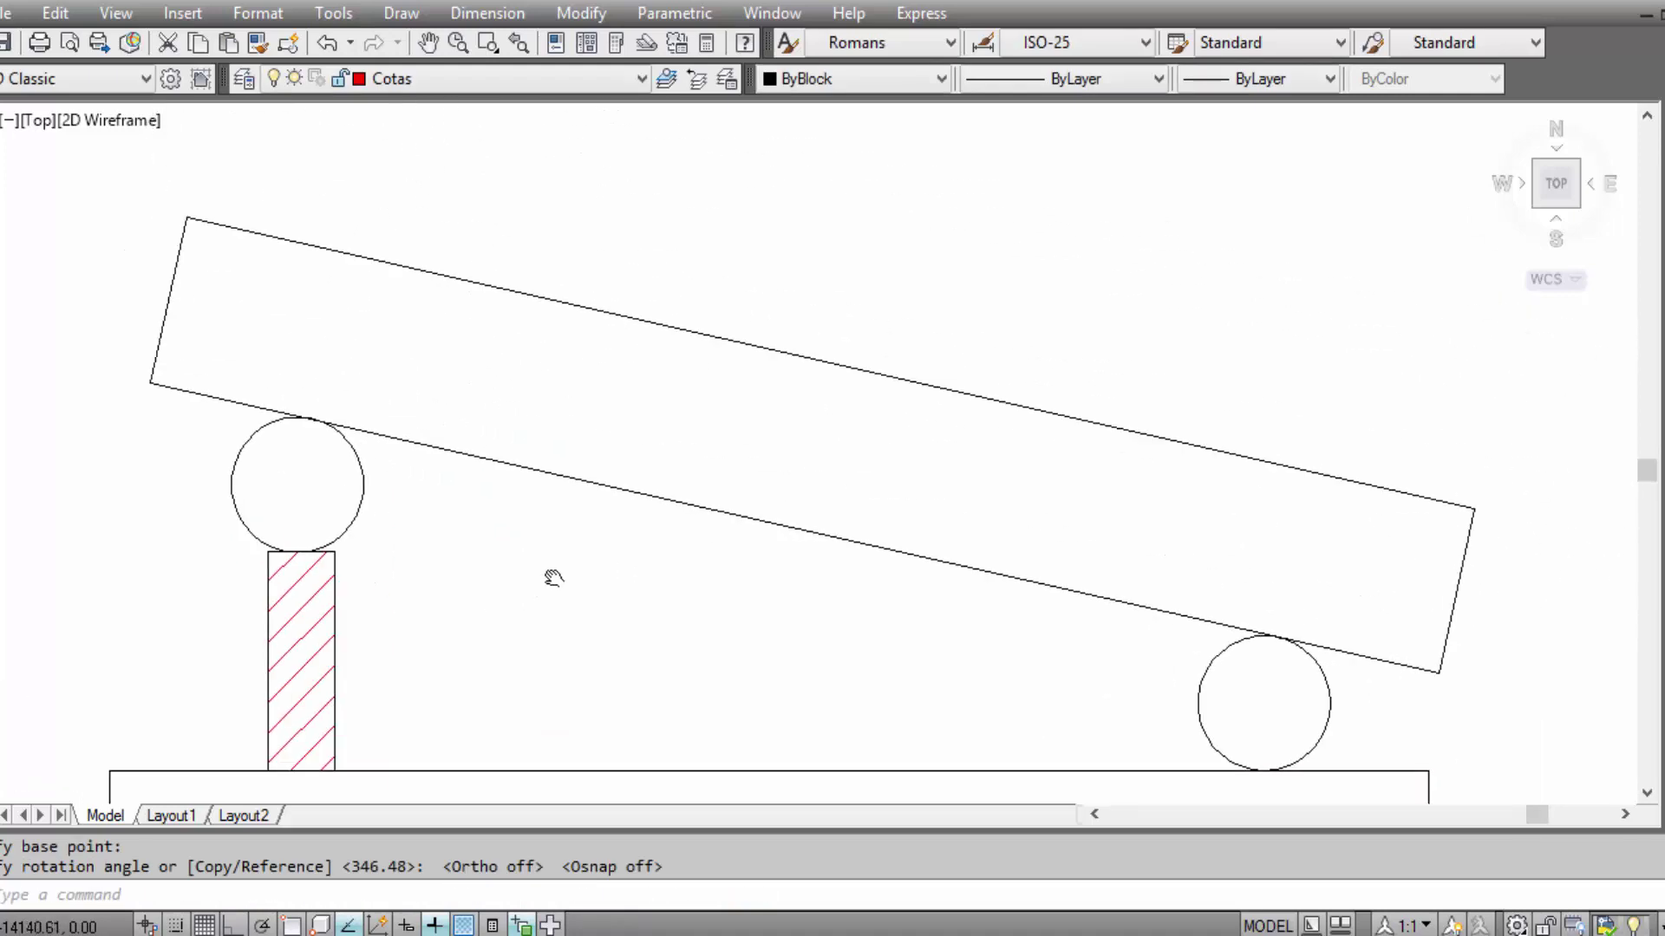
With Ortho and Osnap back on, draw a horizontal line rightward from the table's top-left corner.
scroll(741, 512, down, 2)
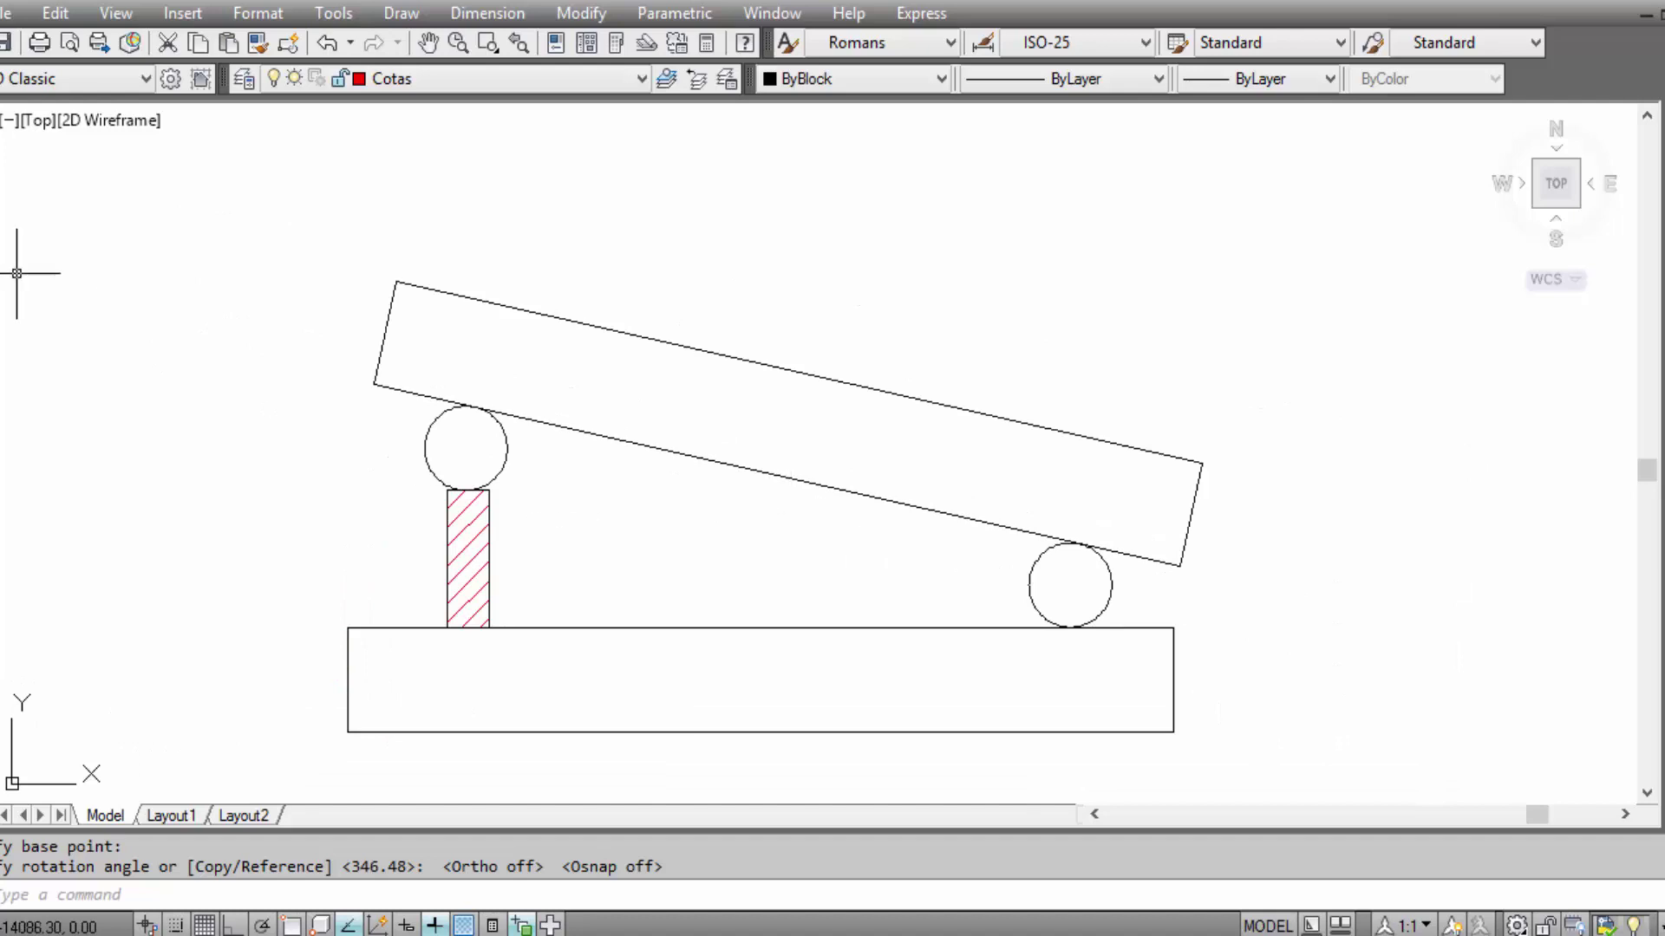
click(3, 343)
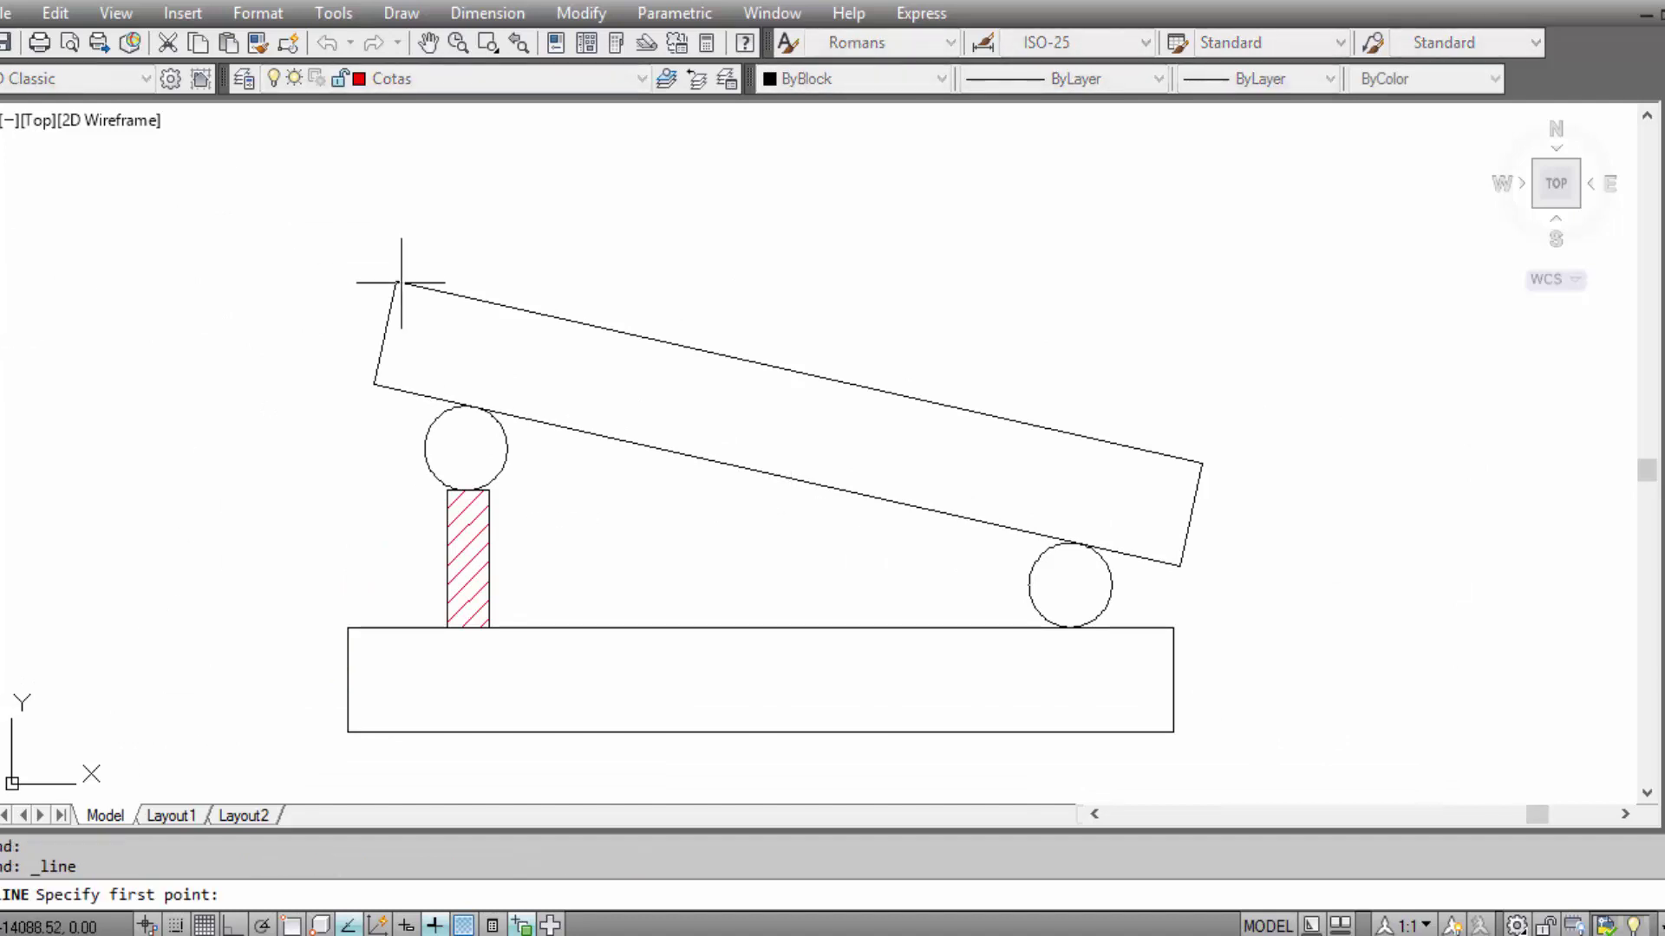
key(F8)
key(F3)
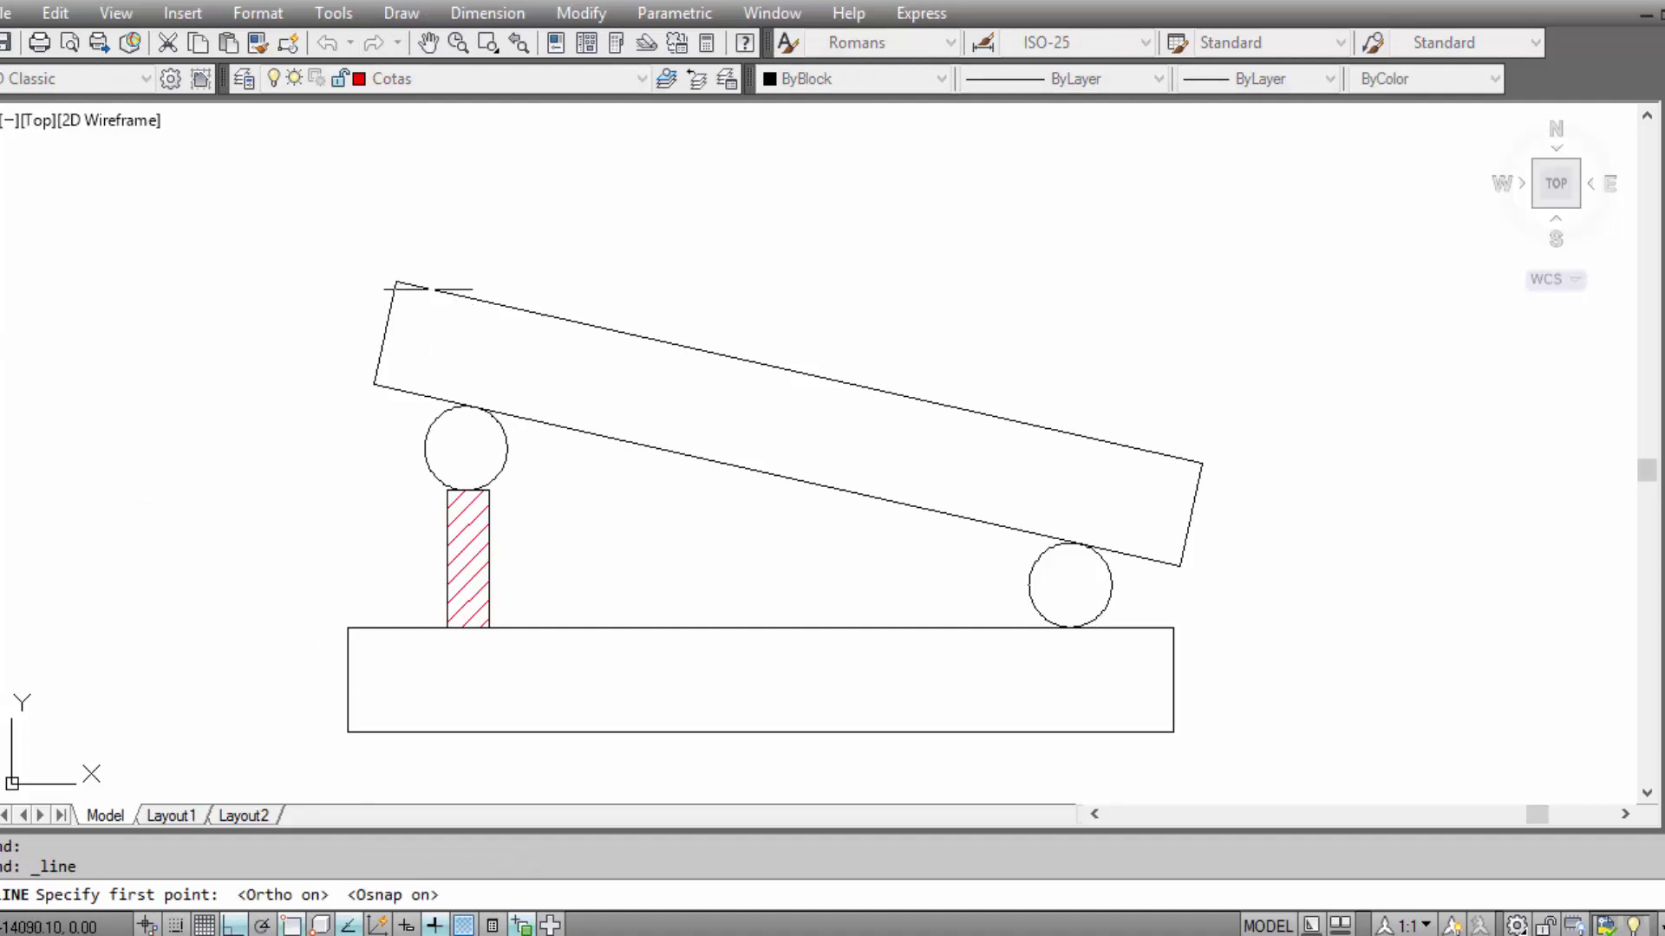
click(396, 282)
click(1003, 271)
key(Escape)
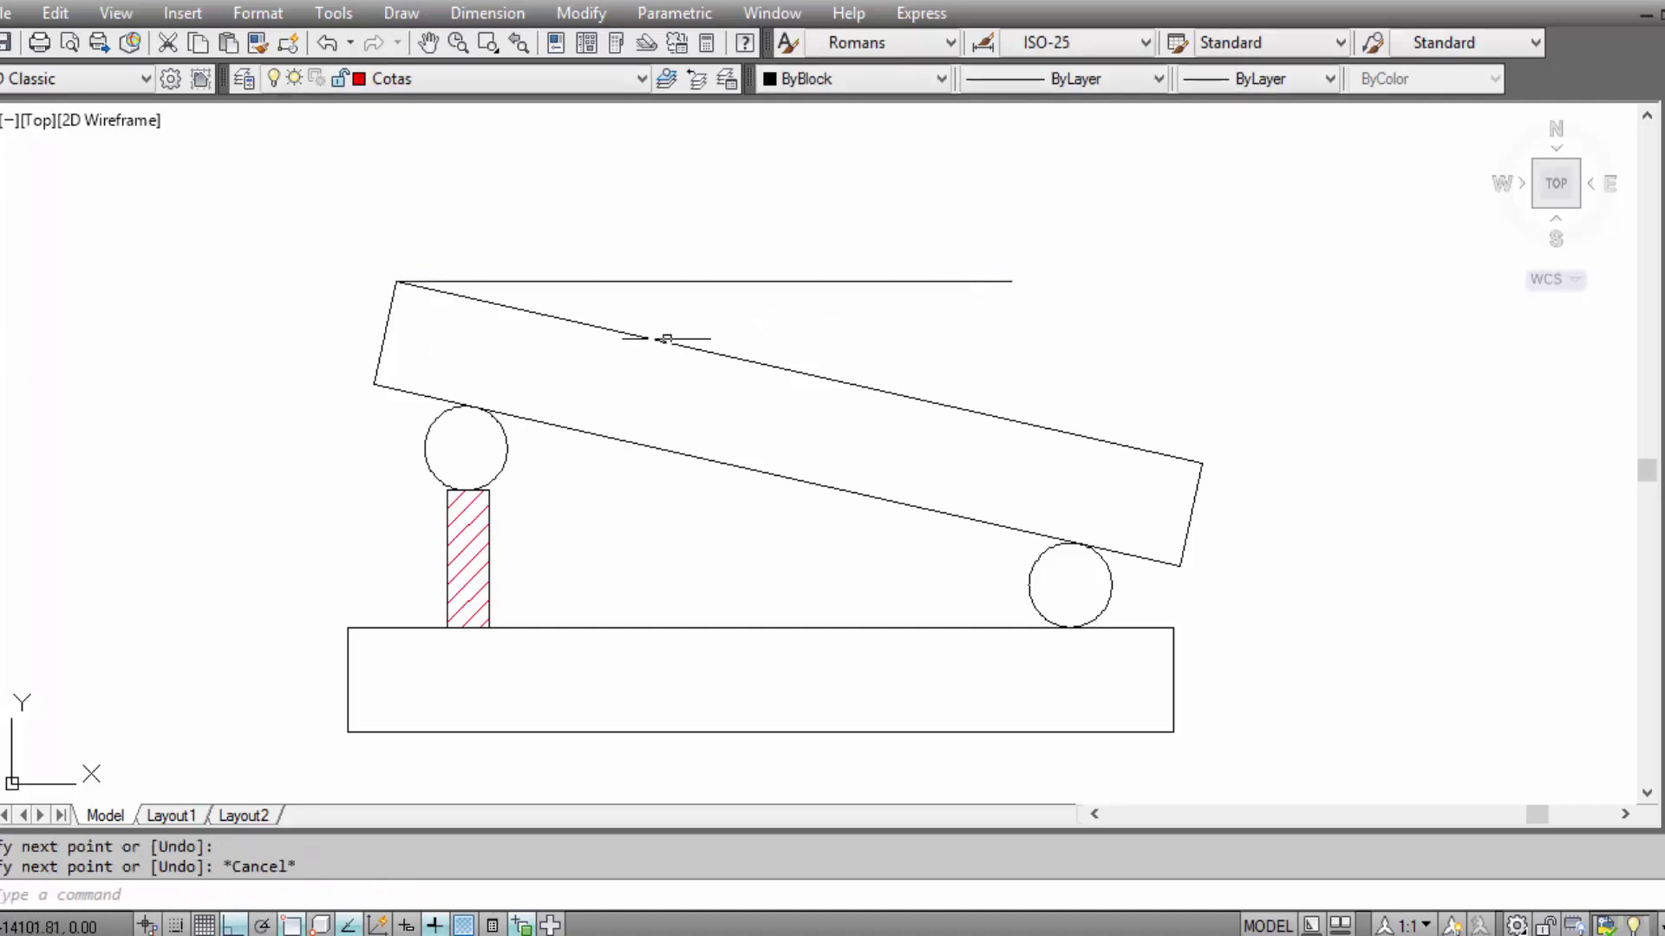
scroll(449, 285, up, 2)
click(3, 414)
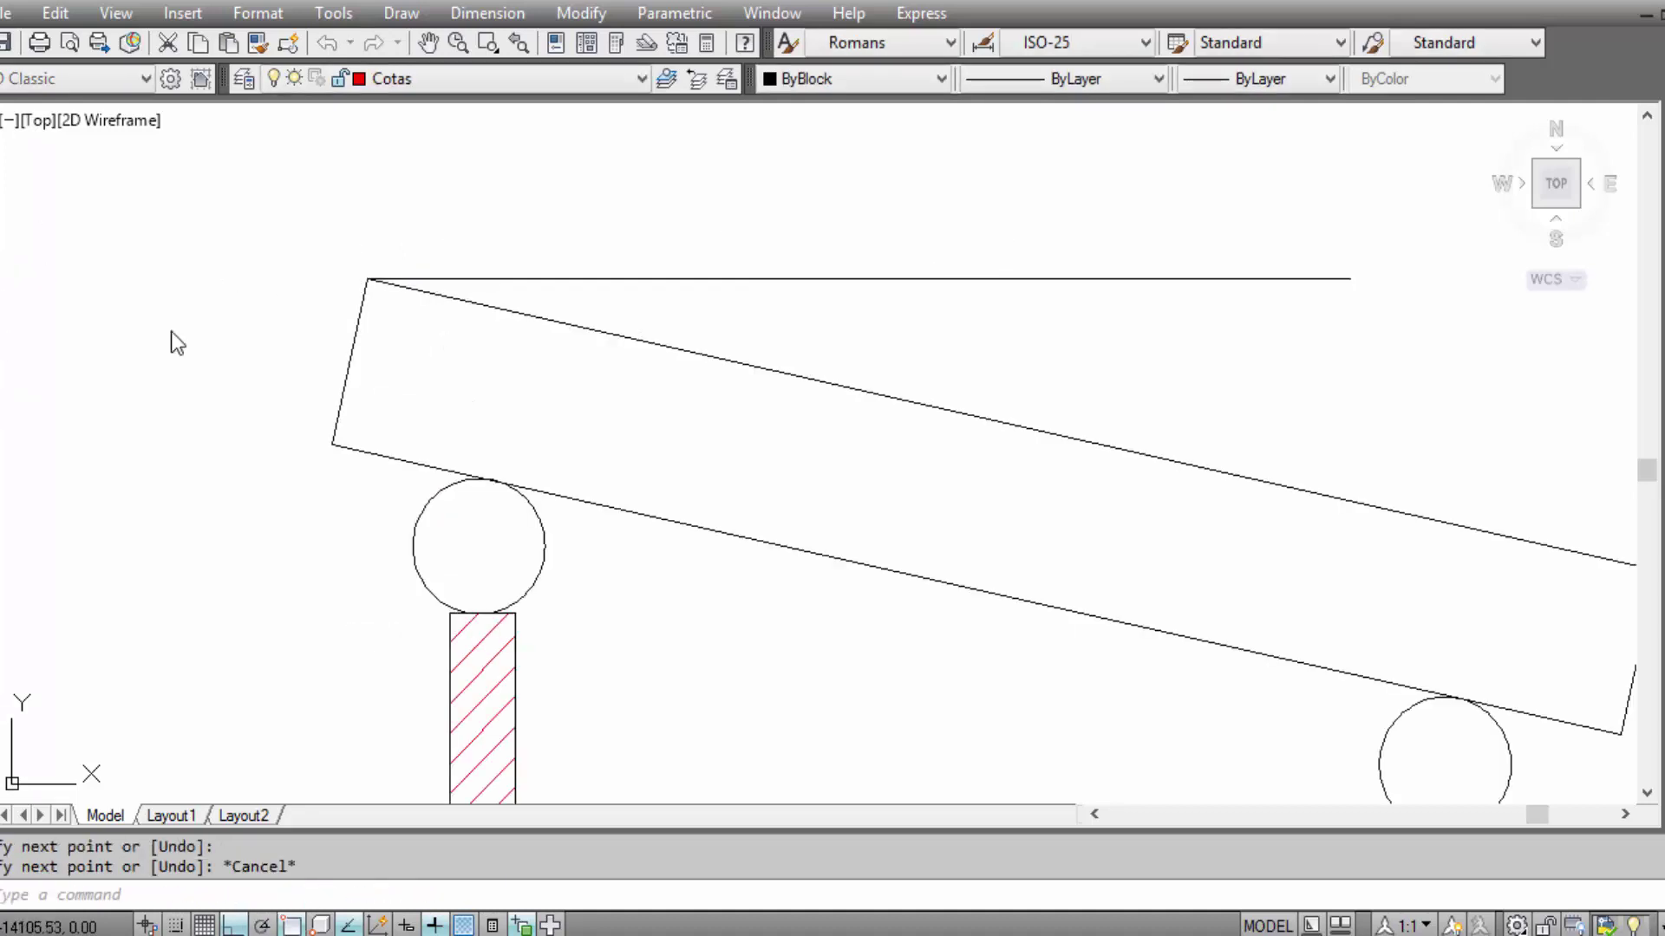
Place a 12° angular dimension between the table's slanted top edge and the horizontal line.
click(550, 321)
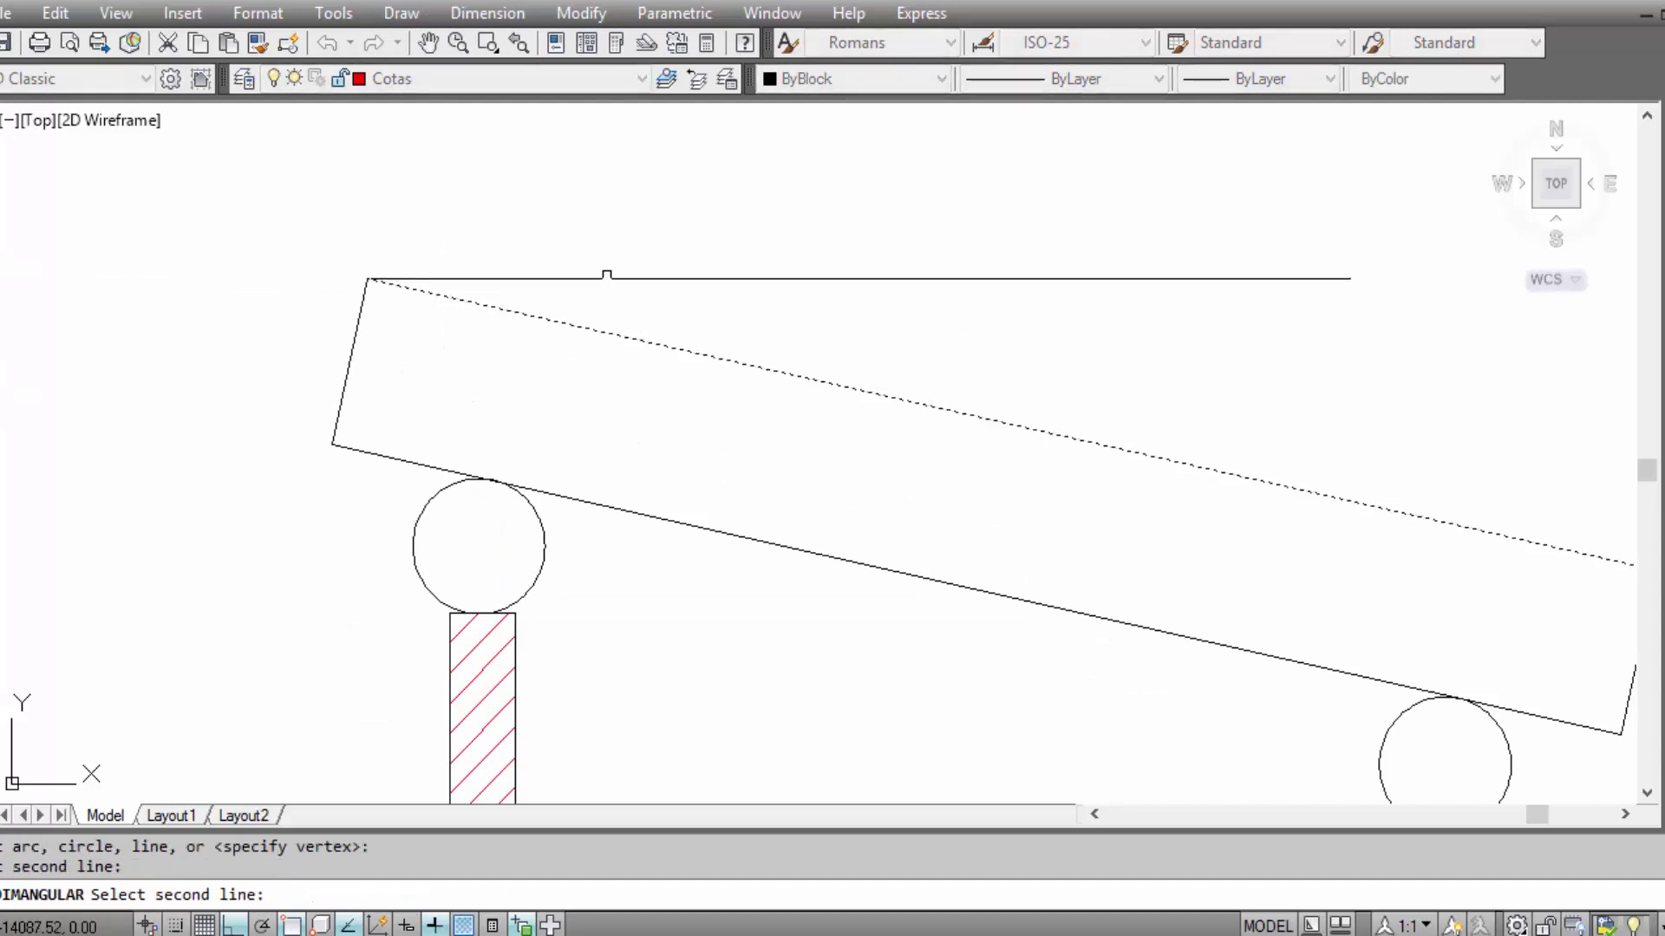
click(607, 284)
click(602, 278)
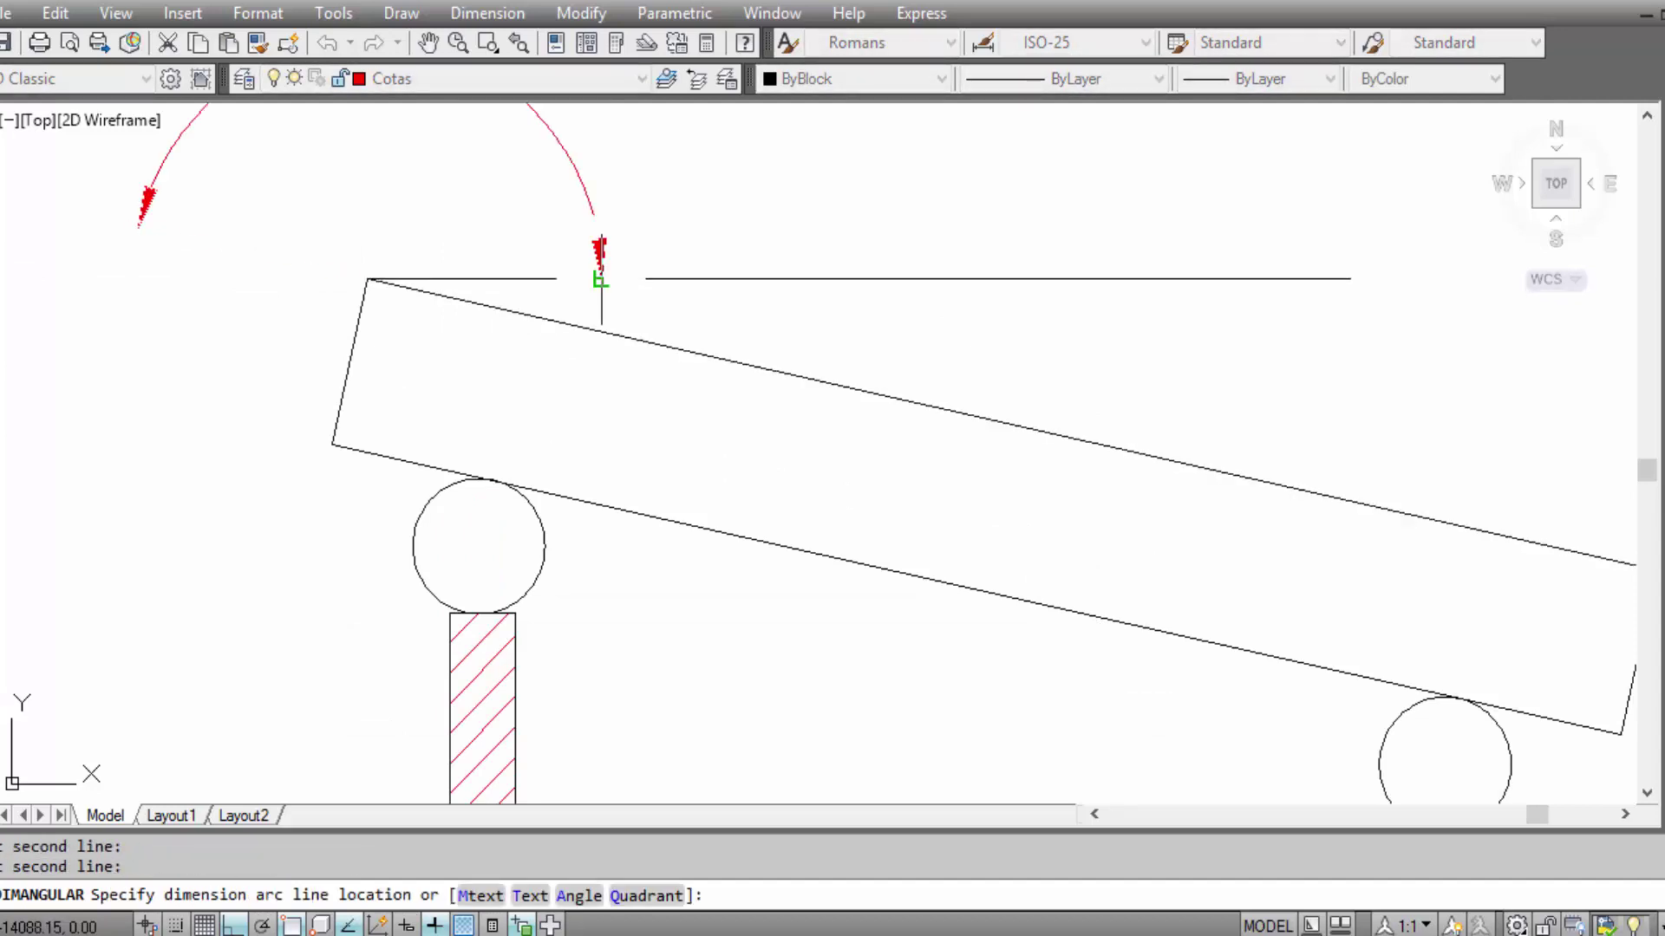
scroll(595, 267, down, 4)
scroll(650, 353, up, 2)
scroll(706, 335, up, 2)
scroll(759, 327, up, 1)
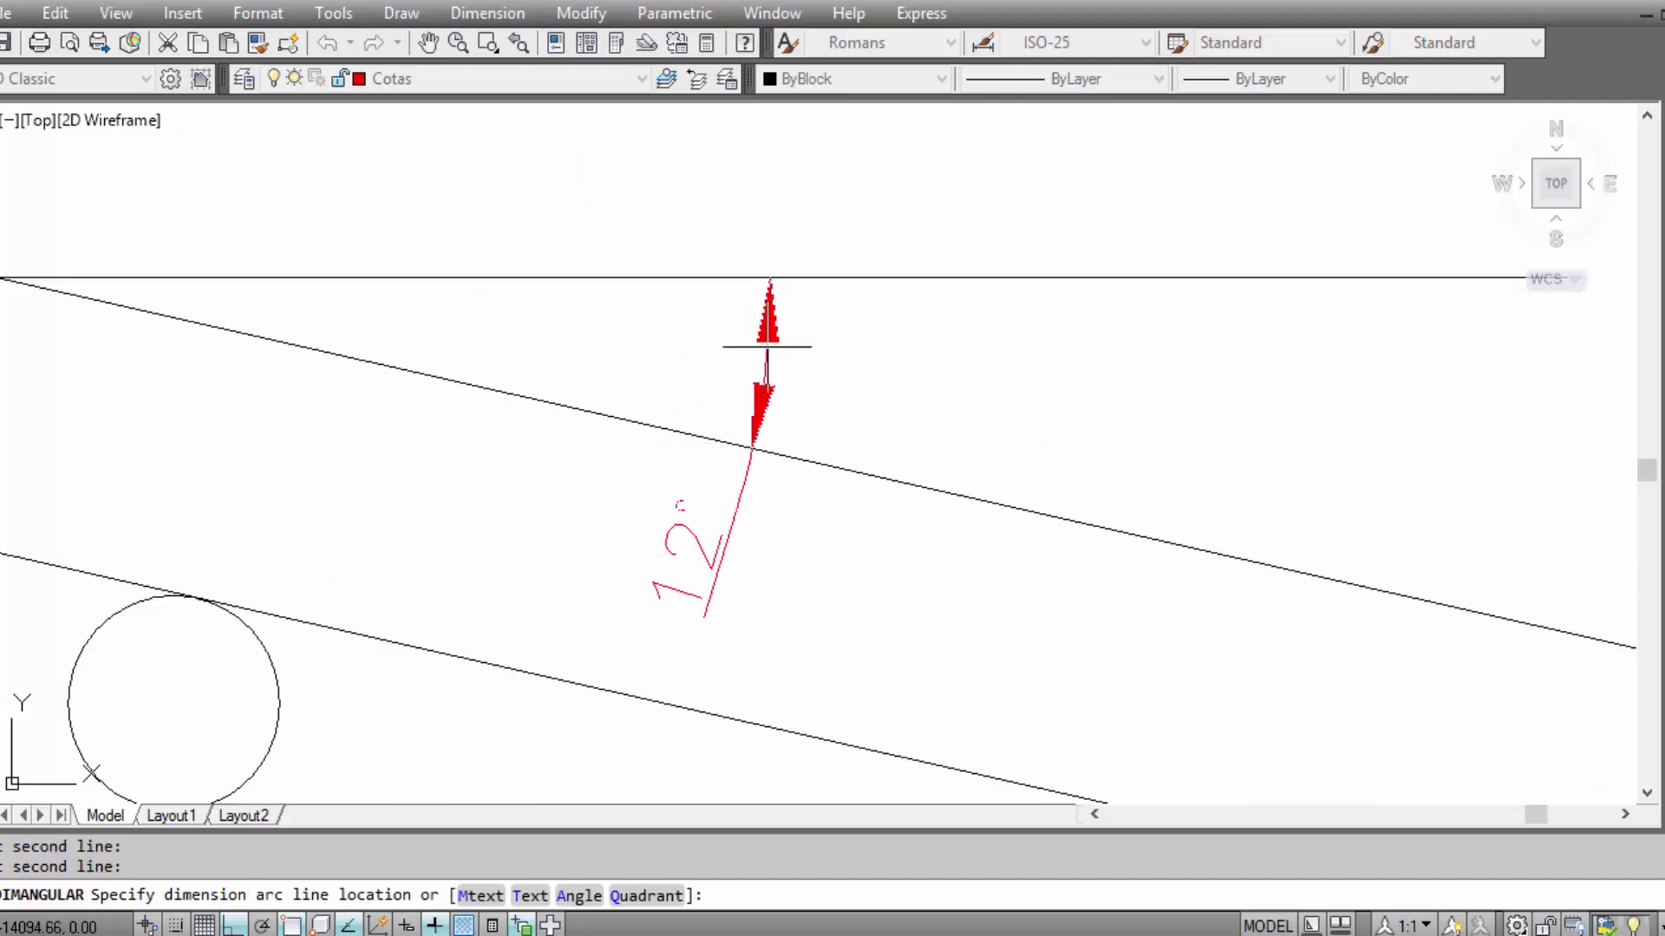
click(778, 336)
scroll(889, 364, down, 1)
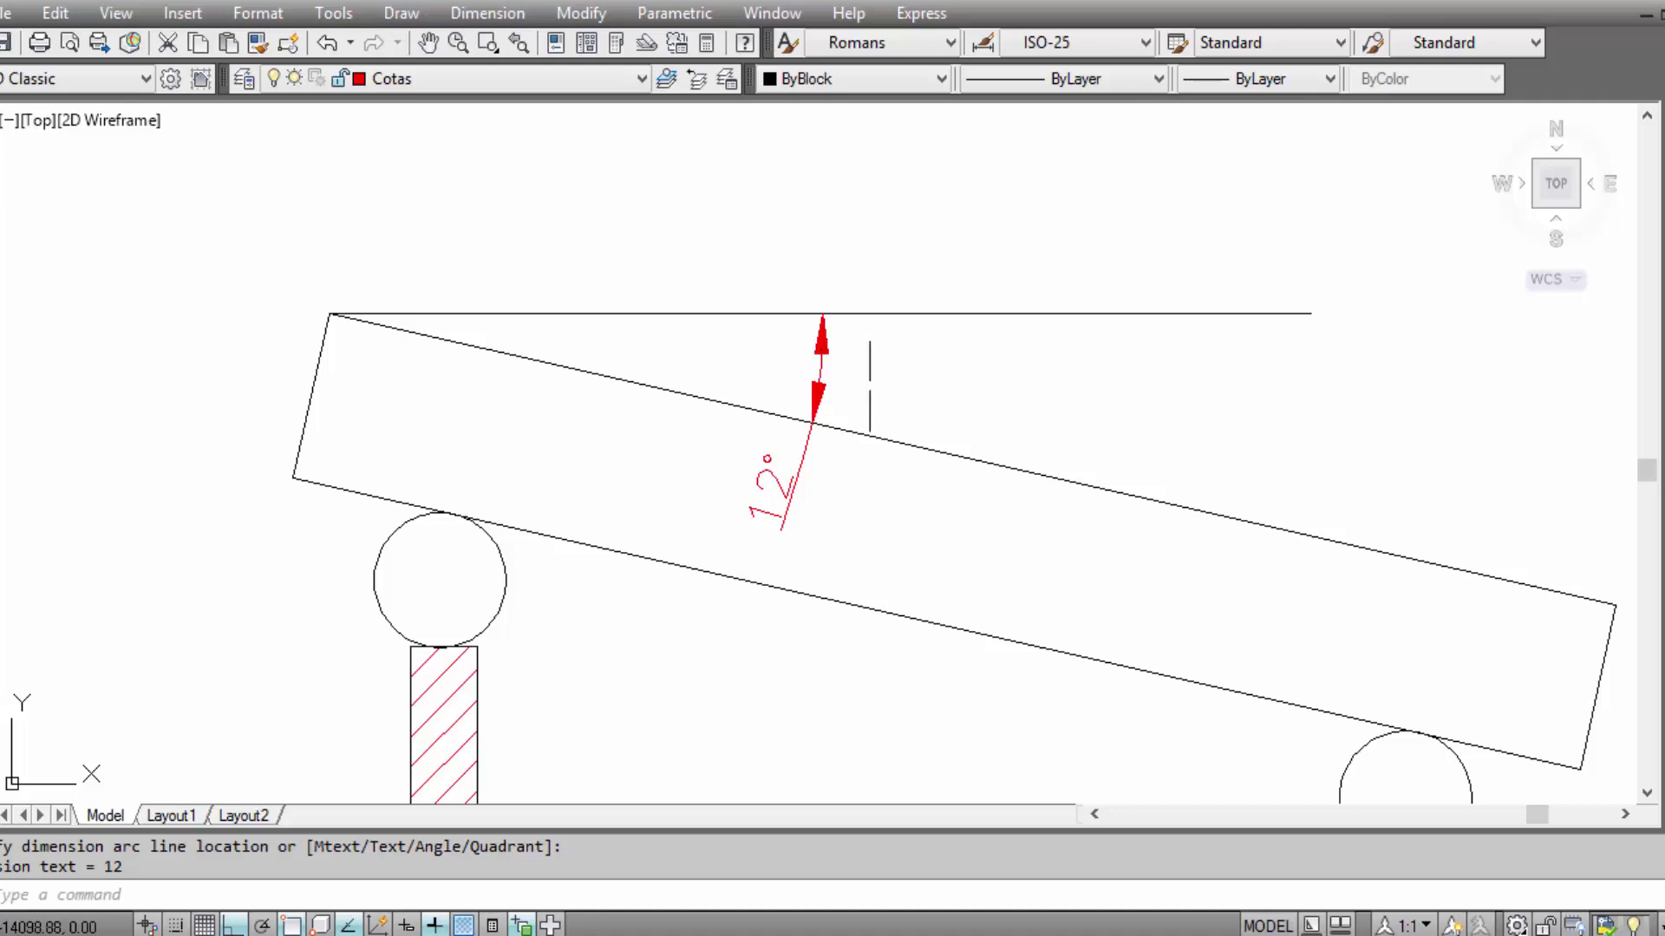
scroll(868, 371, down, 4)
scroll(806, 372, up, 2)
scroll(650, 688, up, 2)
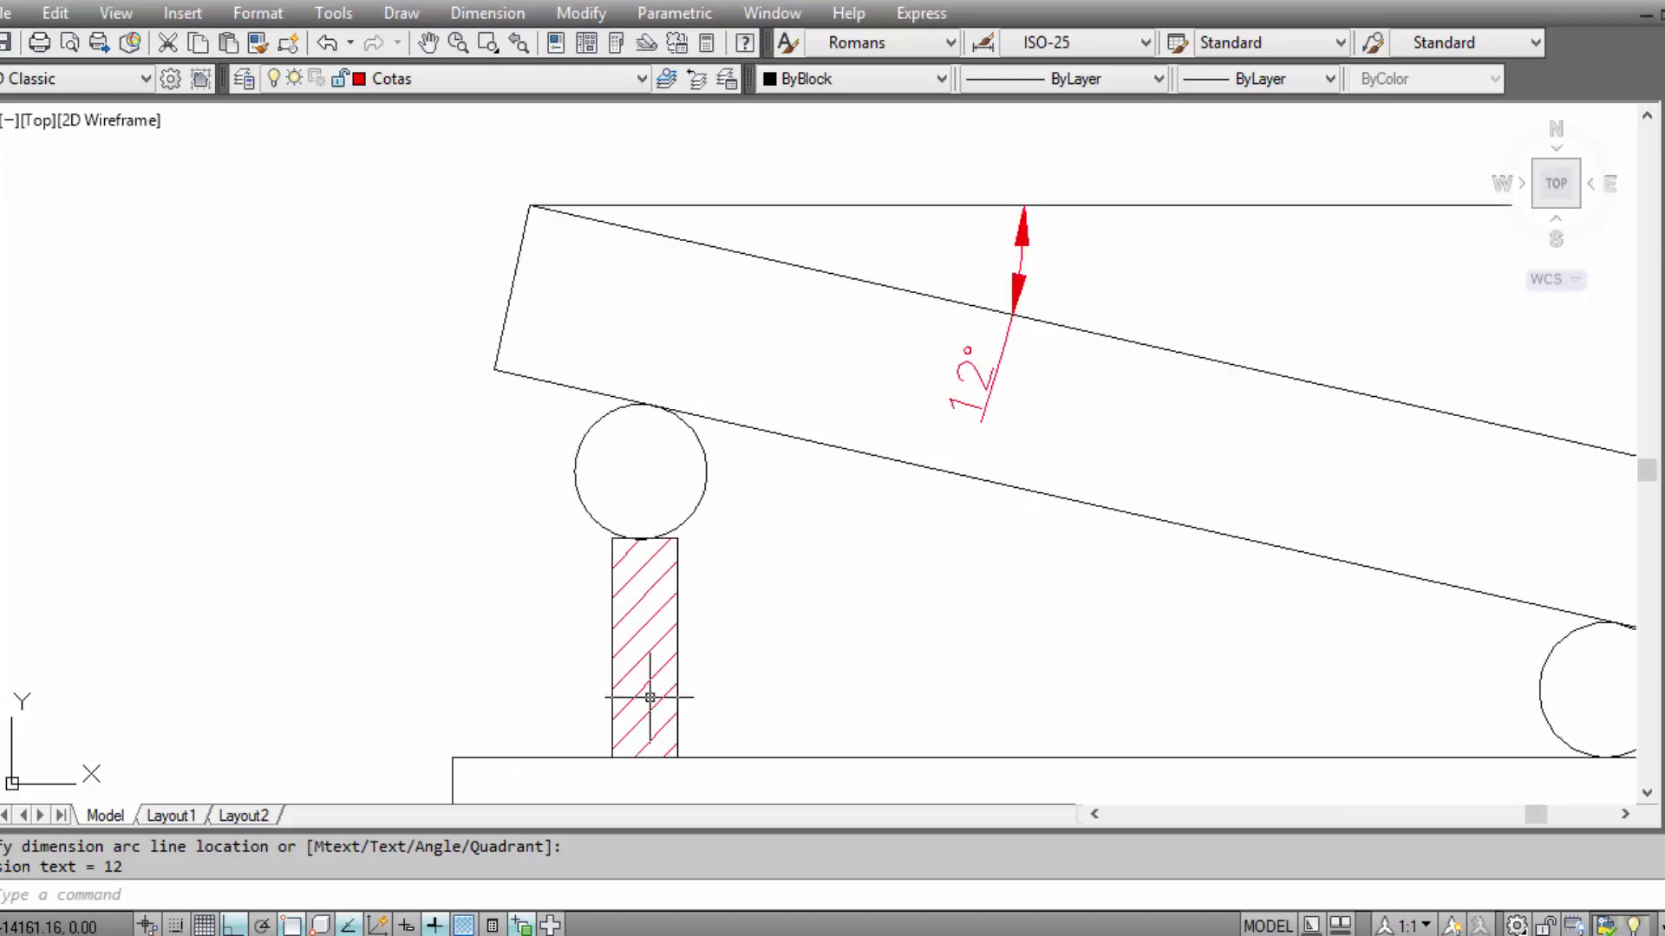
scroll(595, 502, up, 1)
scroll(625, 386, up, 2)
scroll(638, 511, down, 4)
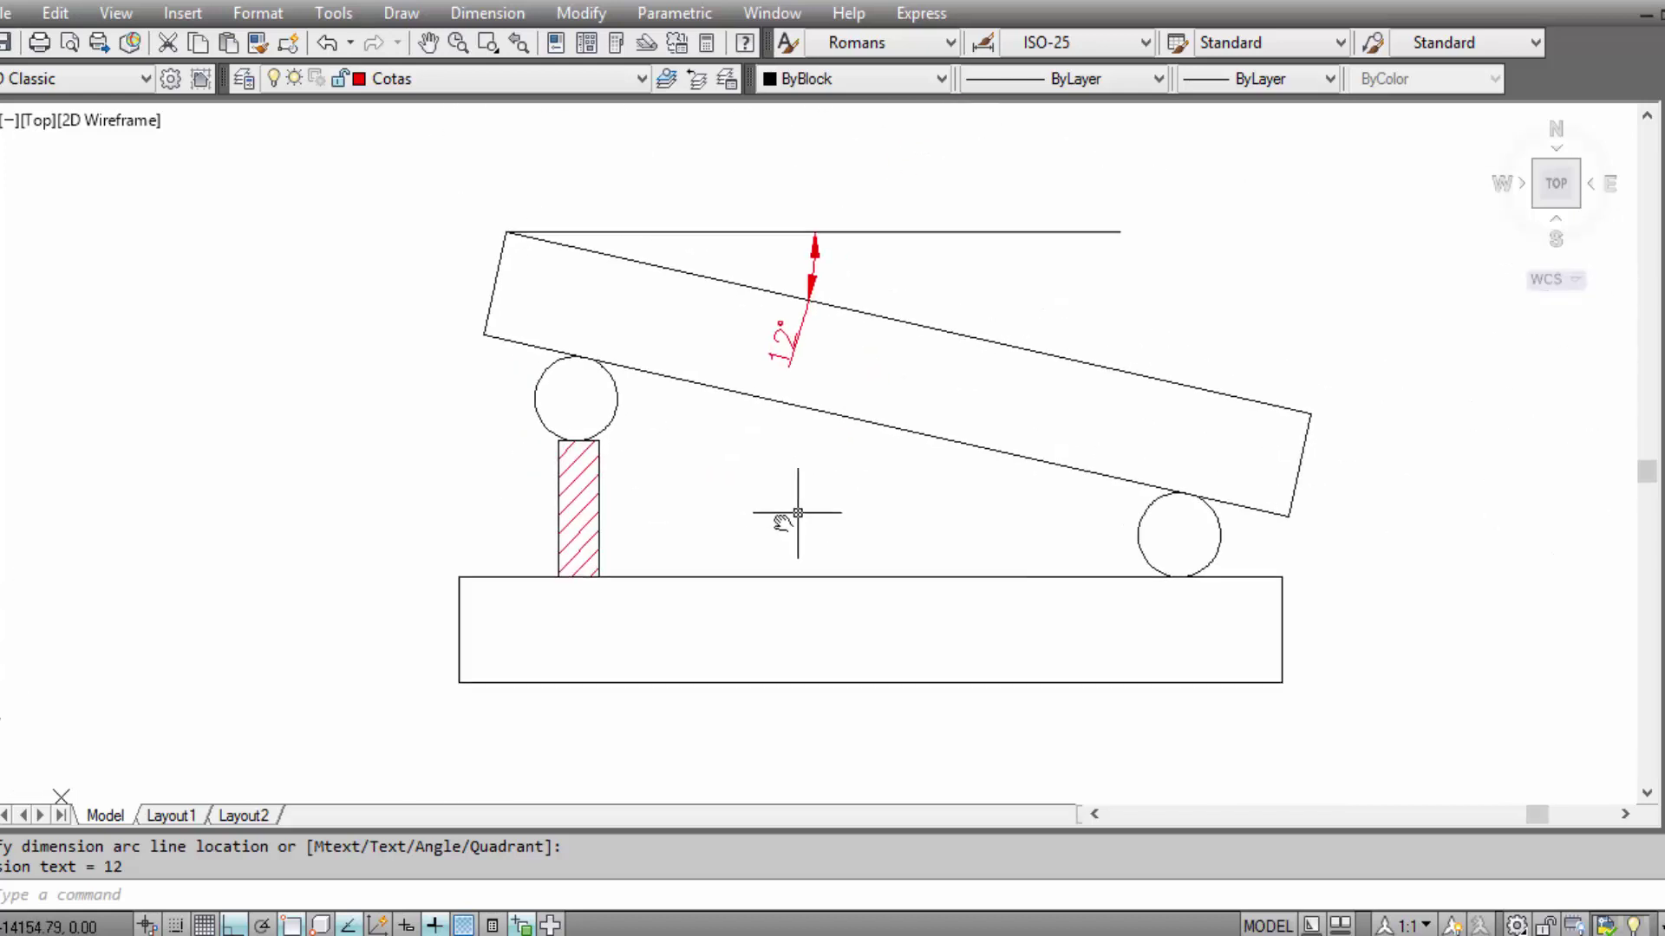